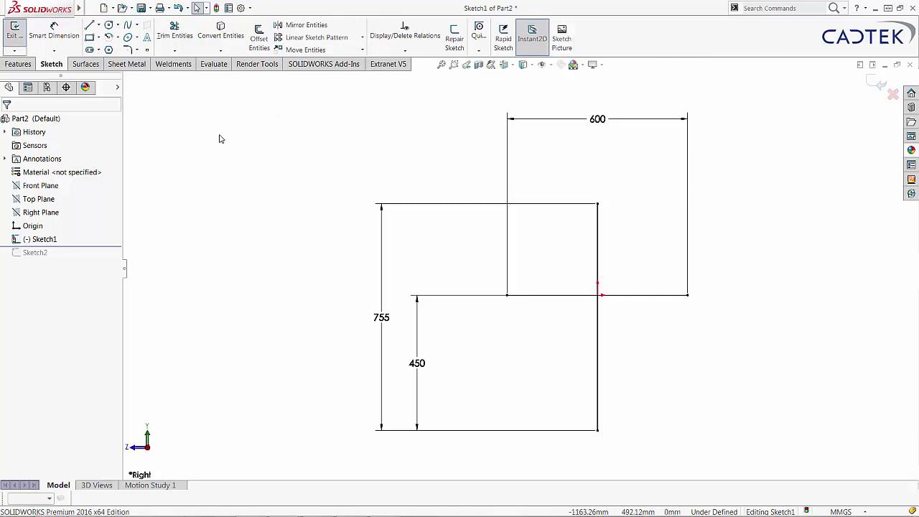
pyautogui.moveTo(79, 8)
pyautogui.click(177, 8)
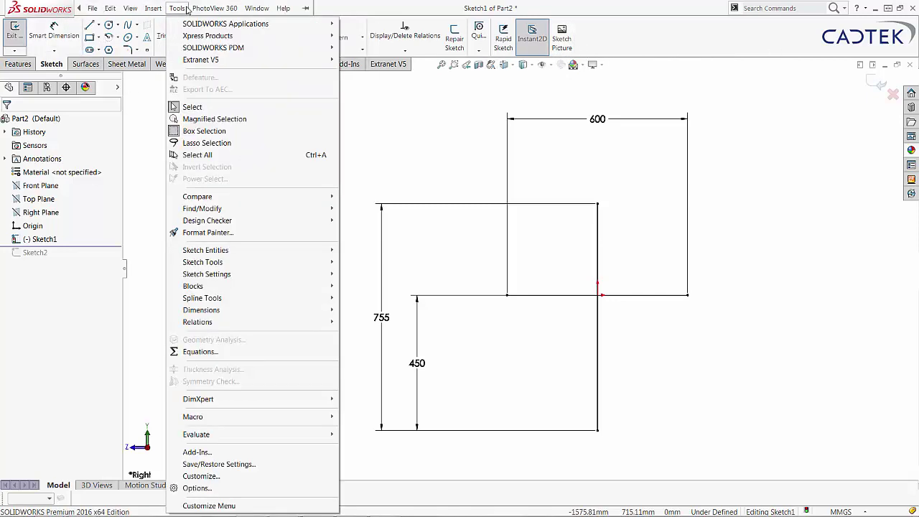
pyautogui.moveTo(224, 264)
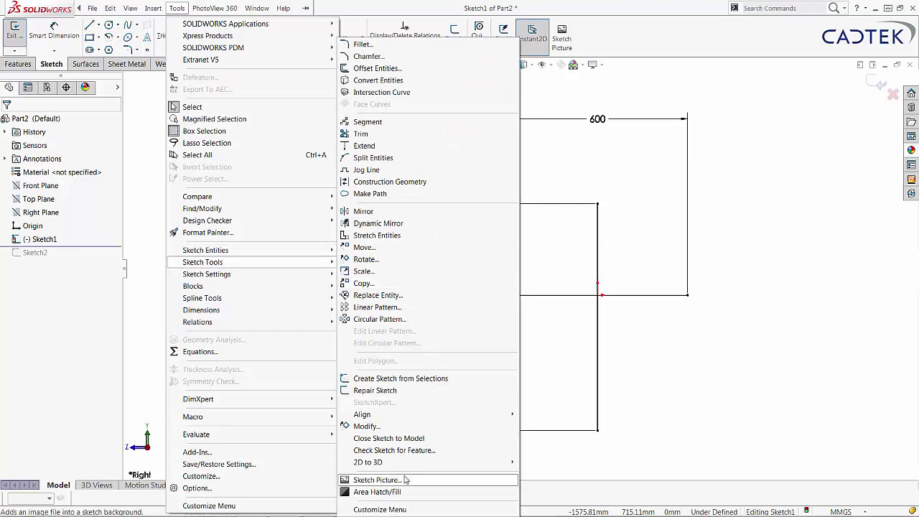
pyautogui.click(779, 134)
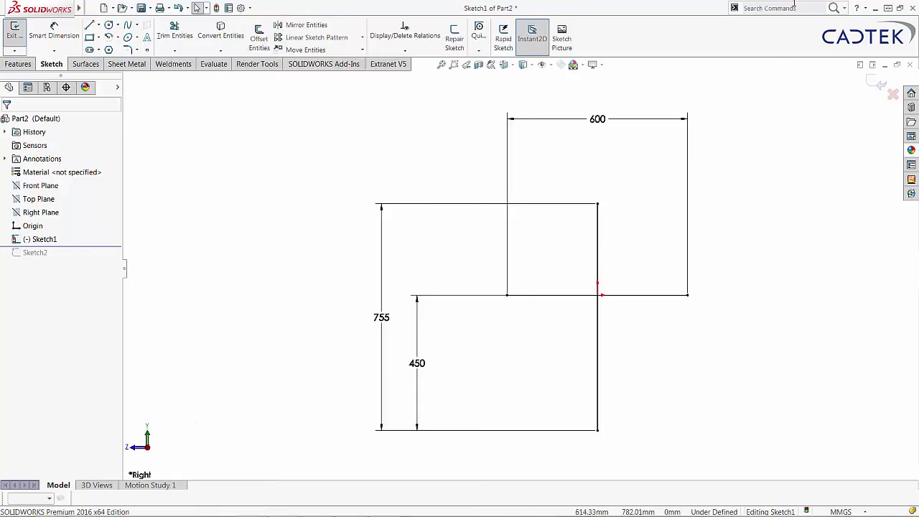
# Insert the picture file "MHA3C - side view" into Sketch1 with Sketch Picture and place it over the crossed reference lines.
pyautogui.click(799, 6)
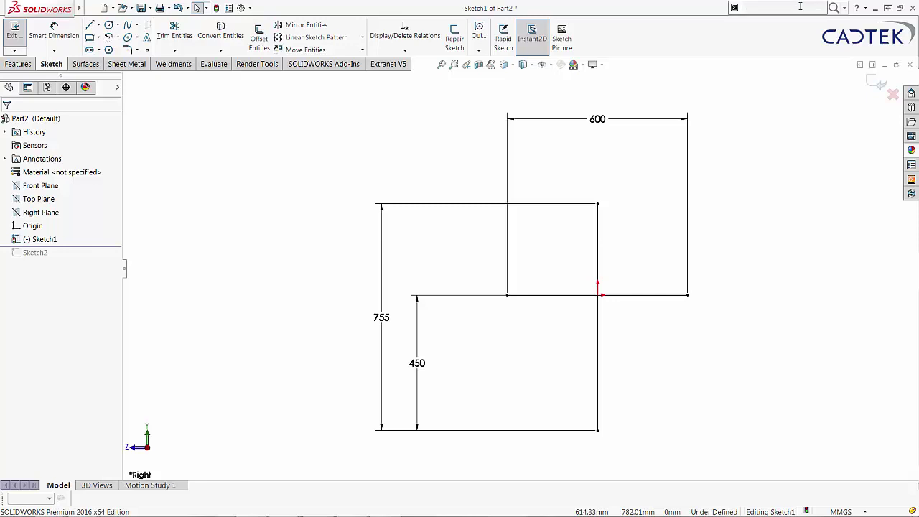
pyautogui.write('sketch')
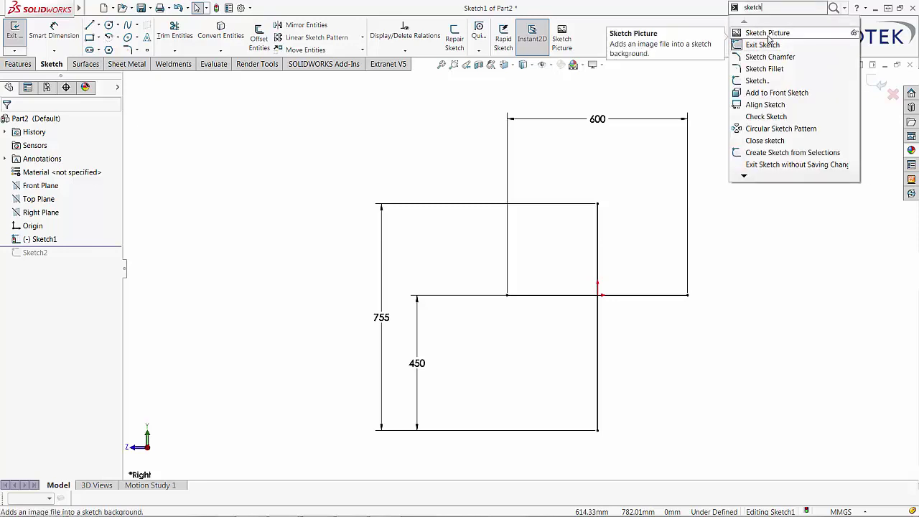
pyautogui.click(562, 38)
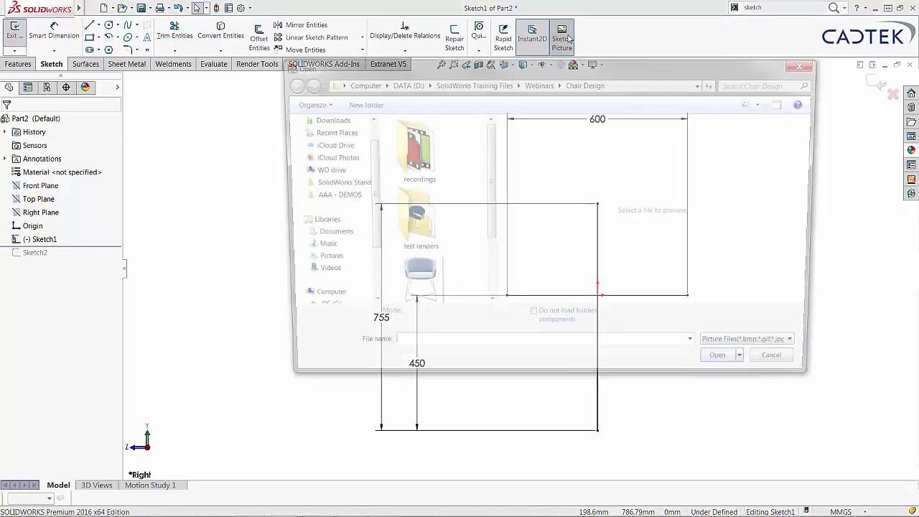
pyautogui.moveTo(488, 151); pyautogui.dragTo(482, 218)
pyautogui.click(412, 264)
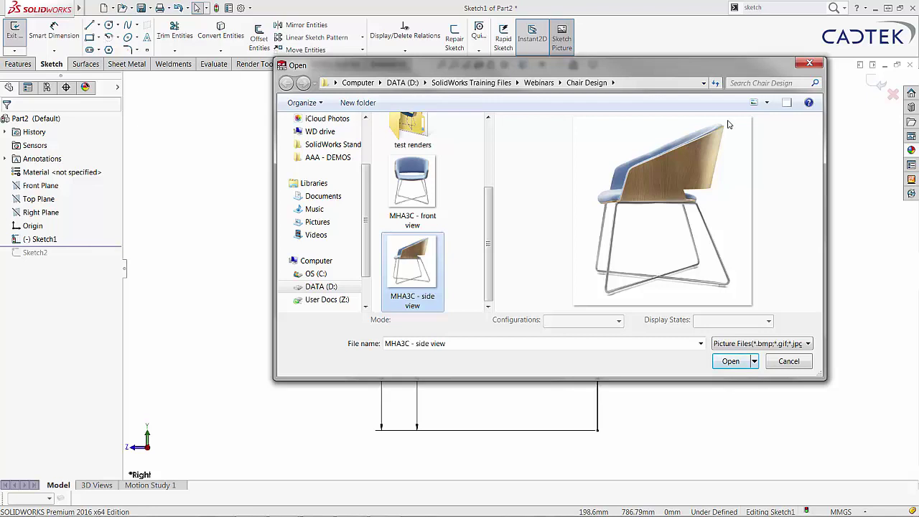
pyautogui.click(740, 363)
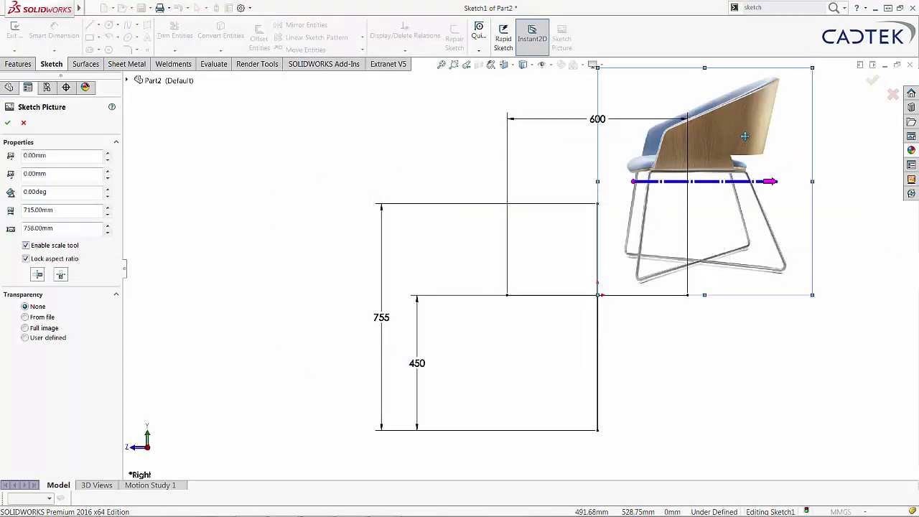
pyautogui.moveTo(781, 138)
pyautogui.mouseDown()
pyautogui.moveTo(663, 293)
pyautogui.moveTo(616, 273)
pyautogui.moveTo(630, 273)
pyautogui.mouseUp()
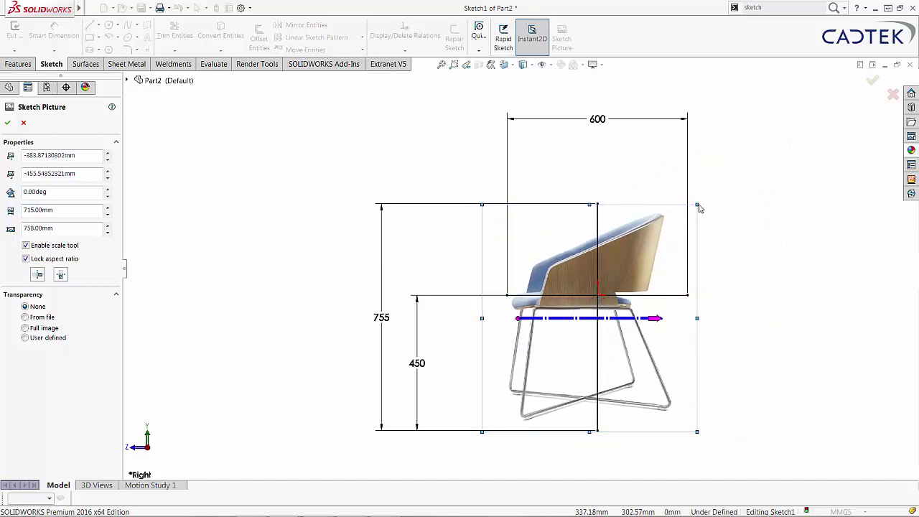
pyautogui.moveTo(696, 205)
pyautogui.mouseDown()
pyautogui.moveTo(721, 175)
pyautogui.moveTo(693, 213)
pyautogui.mouseUp()
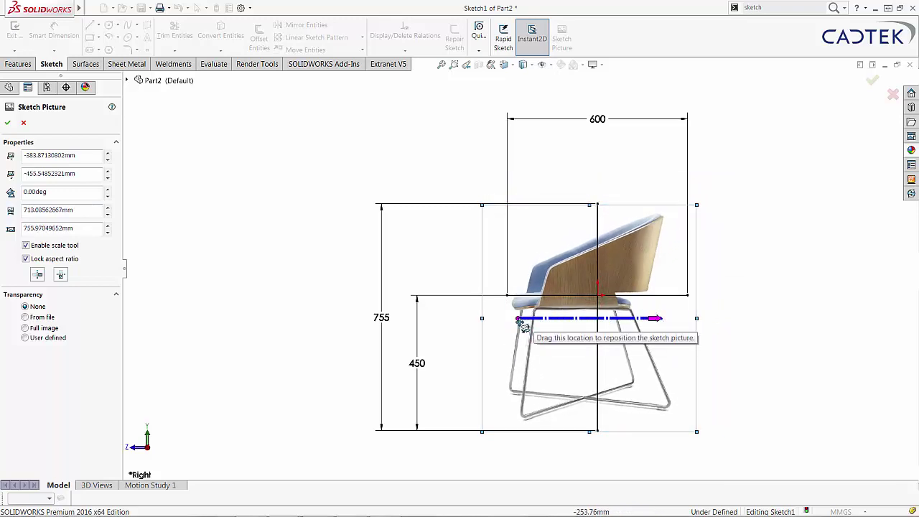
# Run the picture's scale line vertically from the top of the chair back to the rear foot and set its length to 755 mm.
pyautogui.moveTo(518, 320); pyautogui.dragTo(661, 212)
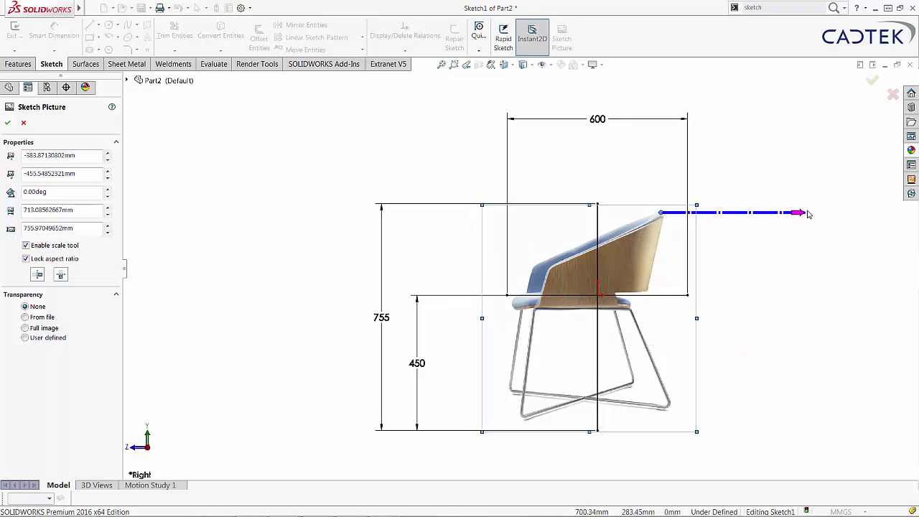
pyautogui.moveTo(807, 214); pyautogui.dragTo(666, 402)
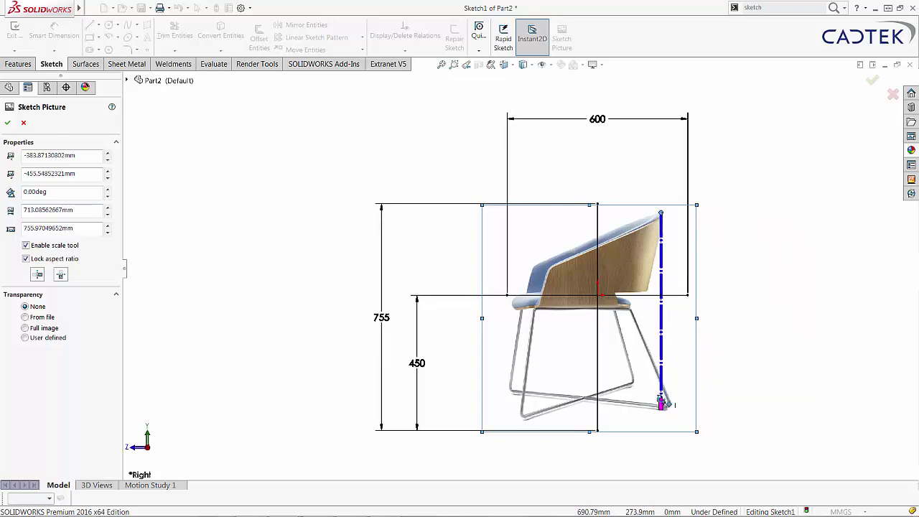
pyautogui.moveTo(666, 408); pyautogui.dragTo(662, 406)
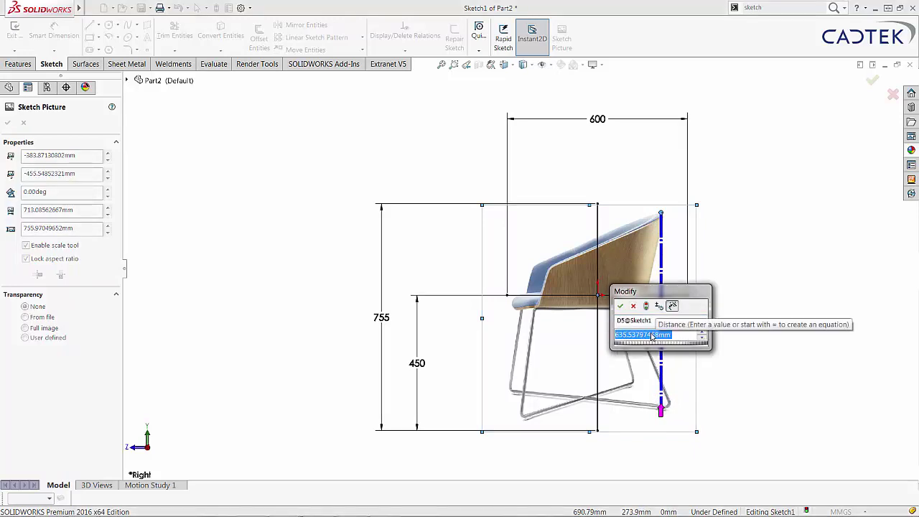
pyautogui.write('755')
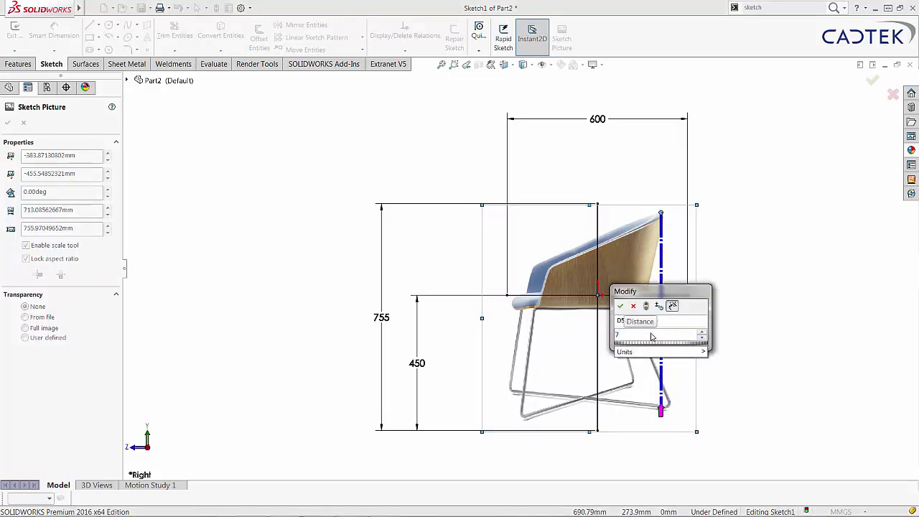
pyautogui.click(622, 306)
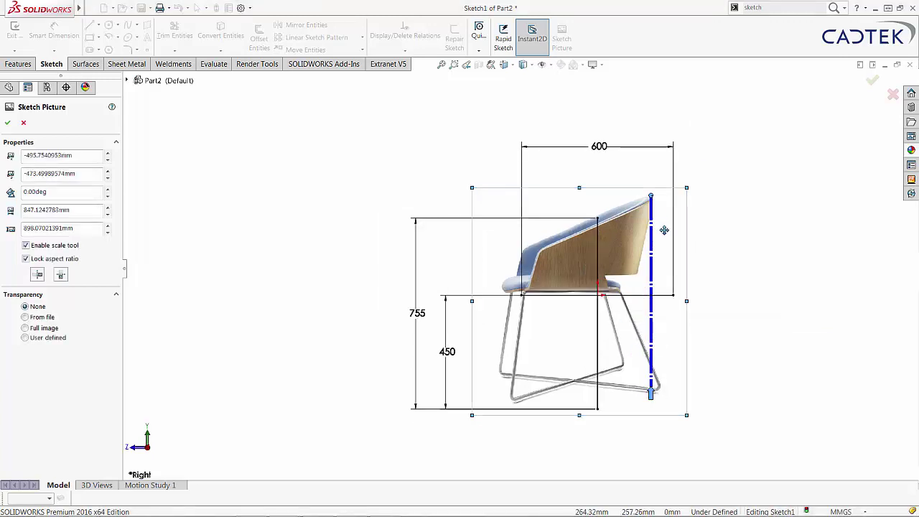
# Move the scaled side-view picture so the chair top meets the upper end of the vertical reference line, then accept it and exit the sketch.
pyautogui.moveTo(664, 231)
pyautogui.mouseDown()
pyautogui.moveTo(662, 254)
pyautogui.moveTo(674, 251)
pyautogui.moveTo(661, 253)
pyautogui.mouseUp()
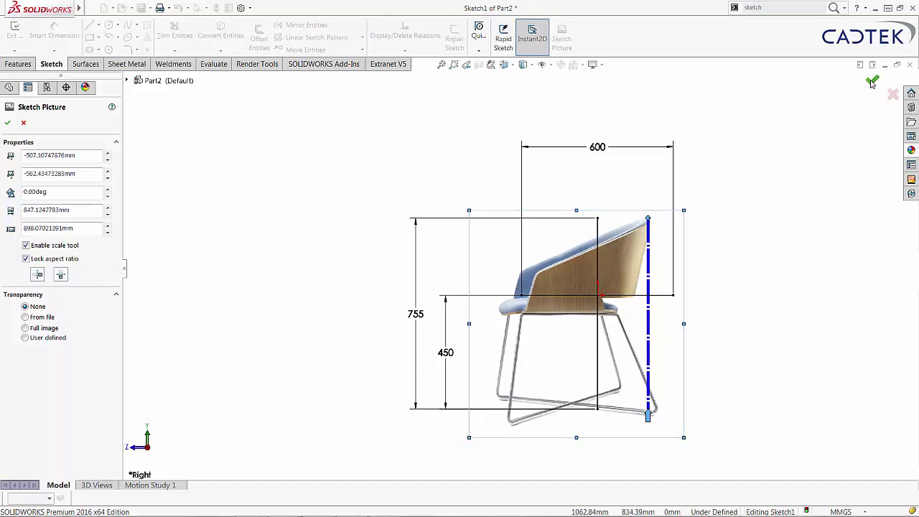
pyautogui.click(871, 81)
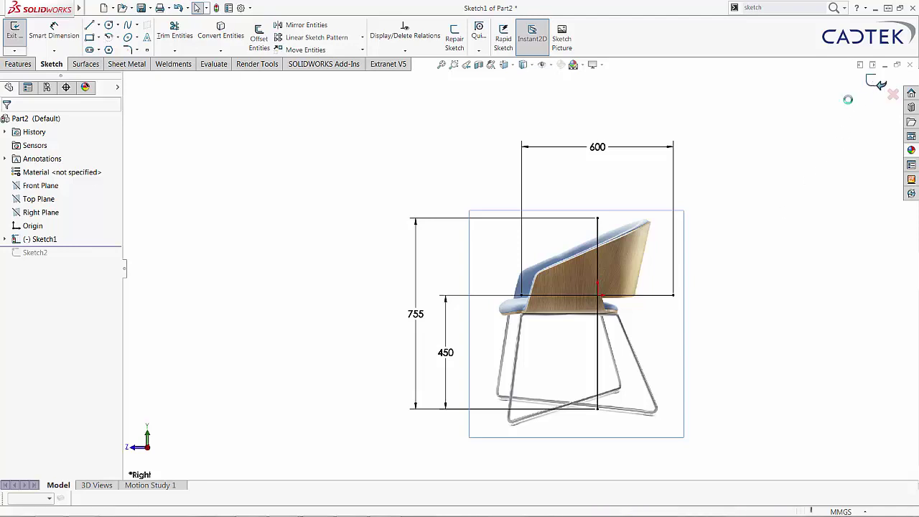
pyautogui.click(872, 83)
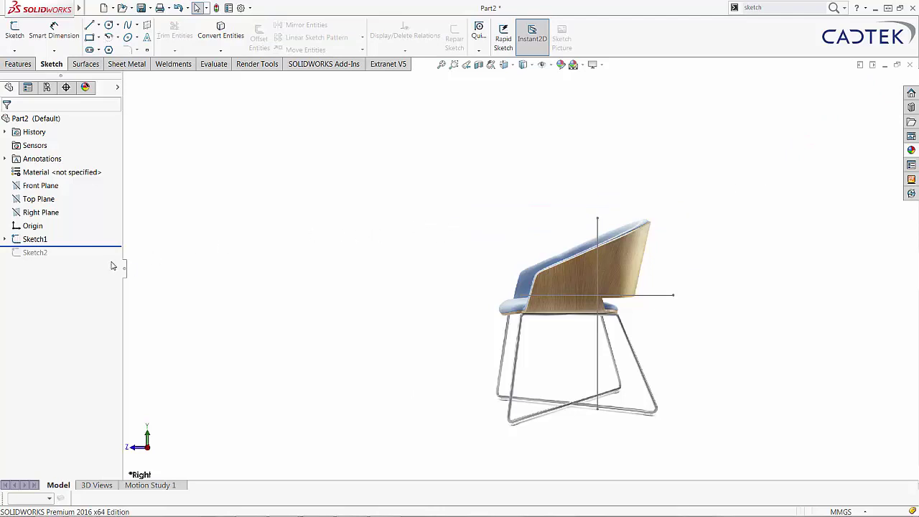
# Roll the model forward past Sketch2 and show Sketch2 with its front-view chair picture alongside the side view.
pyautogui.moveTo(101, 246); pyautogui.dragTo(101, 260)
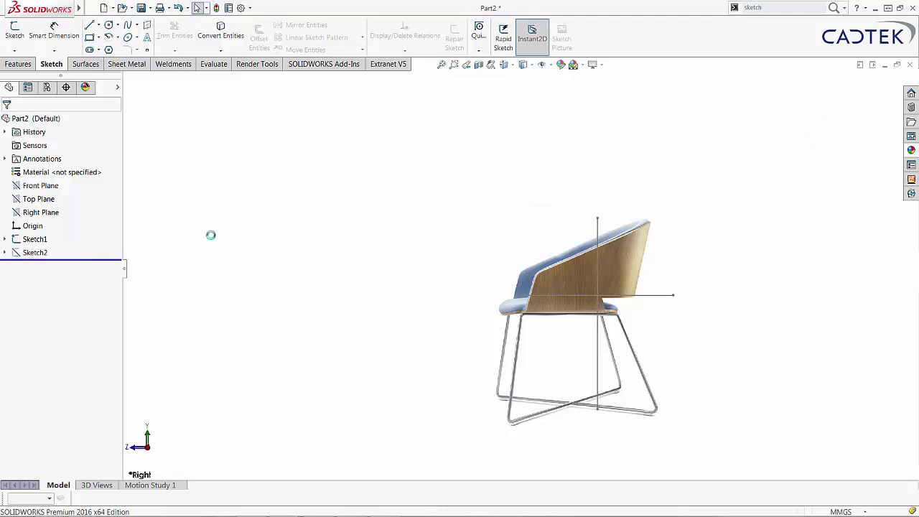
pyautogui.moveTo(231, 221); pyautogui.dragTo(265, 254, button='middle')
pyautogui.click(34, 254)
pyautogui.click(67, 227)
pyautogui.moveTo(354, 206)
pyautogui.mouseDown(button='middle')
pyautogui.moveTo(407, 204)
pyautogui.moveTo(419, 213)
pyautogui.moveTo(369, 223)
pyautogui.moveTo(326, 217)
pyautogui.moveTo(751, 230)
pyautogui.moveTo(692, 199)
pyautogui.mouseUp(button='middle')
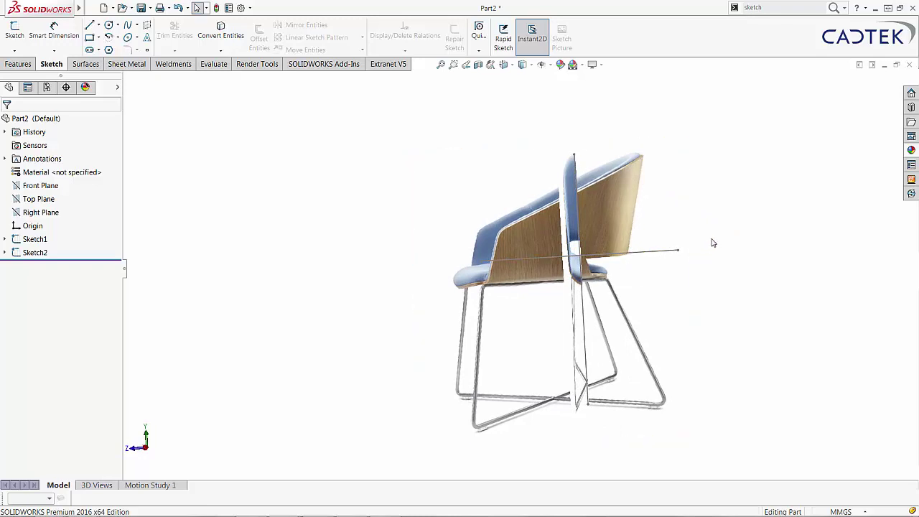
pyautogui.moveTo(715, 237)
pyautogui.mouseDown(button='middle')
pyautogui.moveTo(745, 224)
pyautogui.moveTo(789, 225)
pyautogui.moveTo(788, 238)
pyautogui.mouseUp(button='middle')
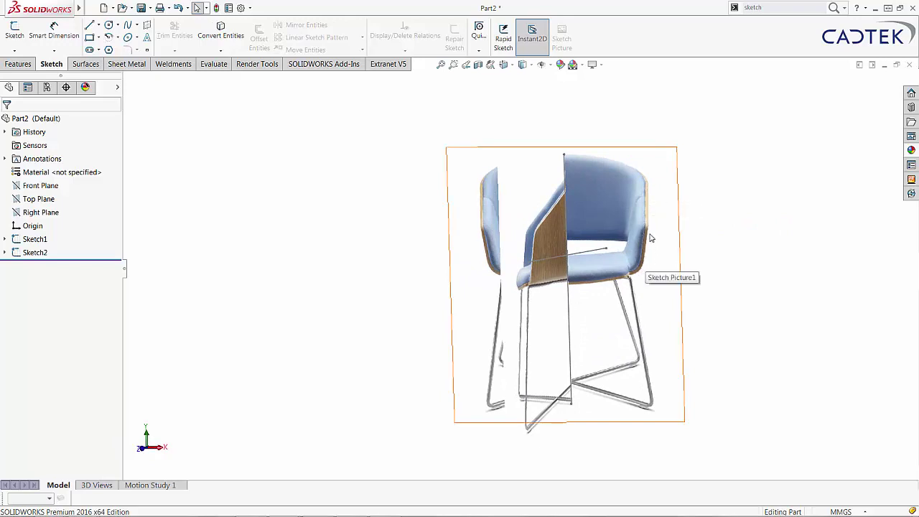
pyautogui.moveTo(697, 265)
pyautogui.mouseDown(button='middle')
pyautogui.moveTo(640, 252)
pyautogui.moveTo(603, 290)
pyautogui.moveTo(606, 272)
pyautogui.moveTo(628, 278)
pyautogui.moveTo(587, 285)
pyautogui.mouseUp(button='middle')
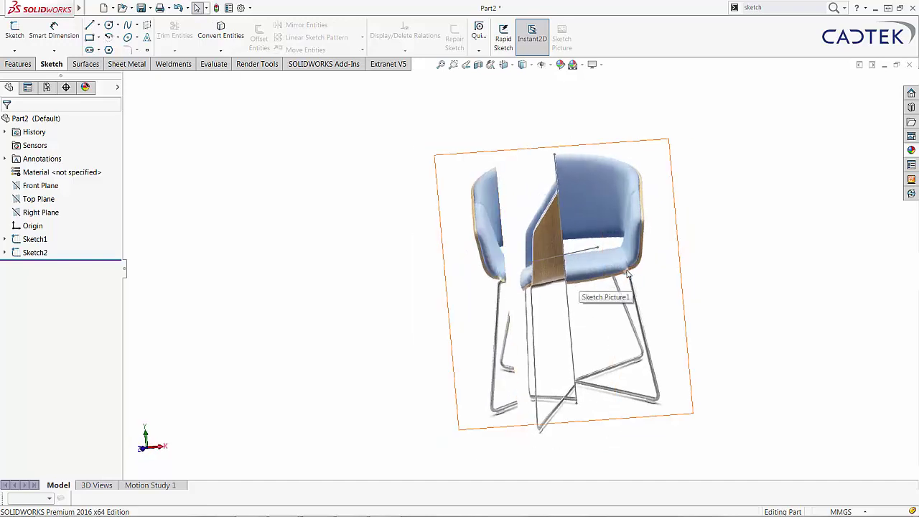
pyautogui.moveTo(644, 268); pyautogui.dragTo(646, 182, button='middle')
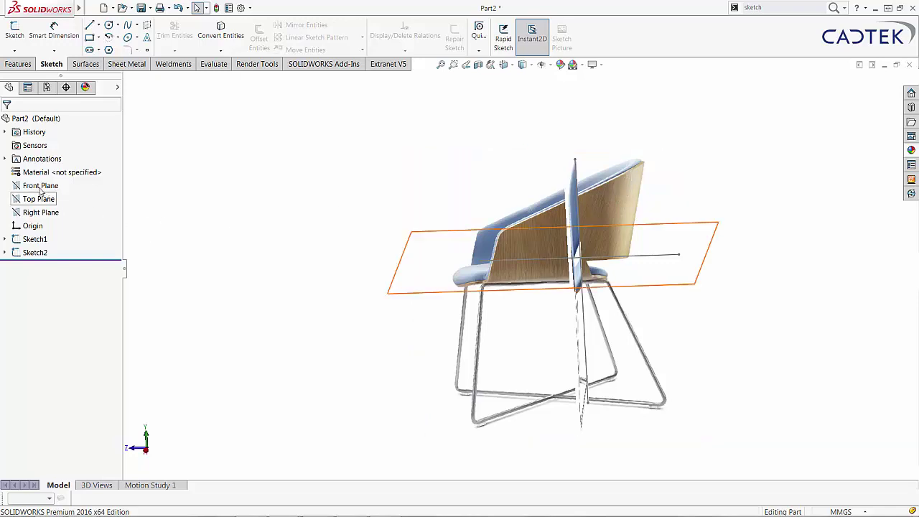
# On the Right Plane, sketch the rear shell half-profile: vertical line about 347 mm long, bottom arc of about 377 mm radius, sloped back line and horizontal top line.
pyautogui.click(41, 212)
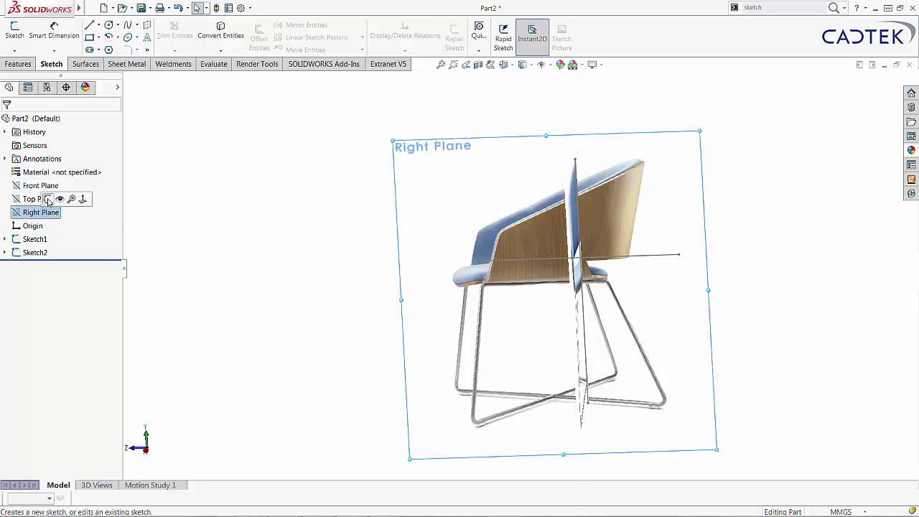
pyautogui.click(48, 199)
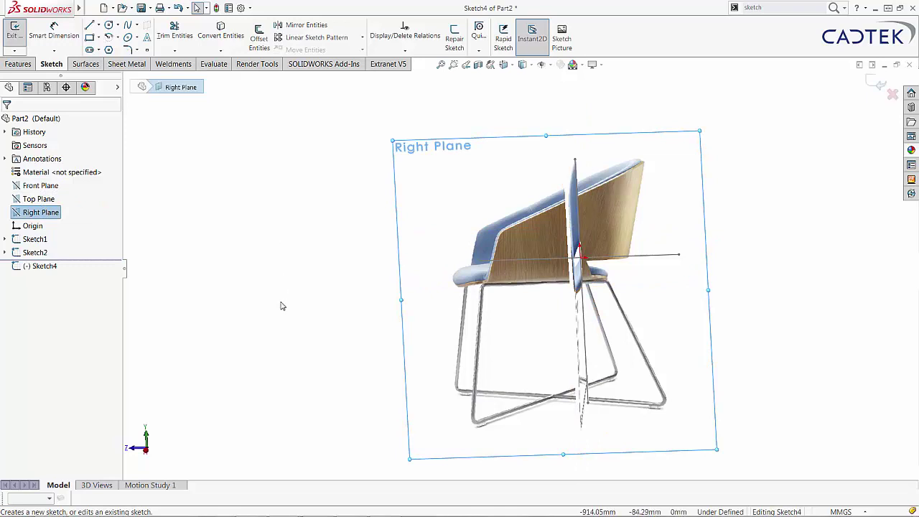
pyautogui.click(90, 25)
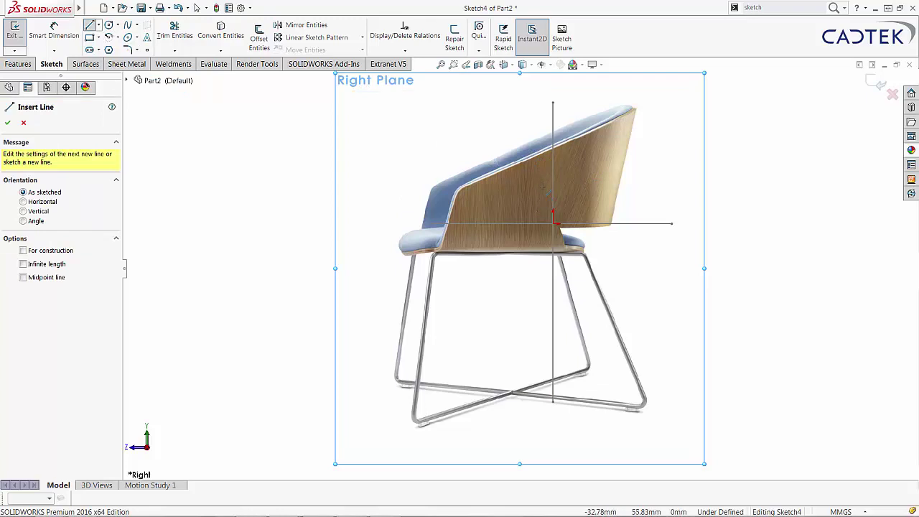
pyautogui.click(554, 115)
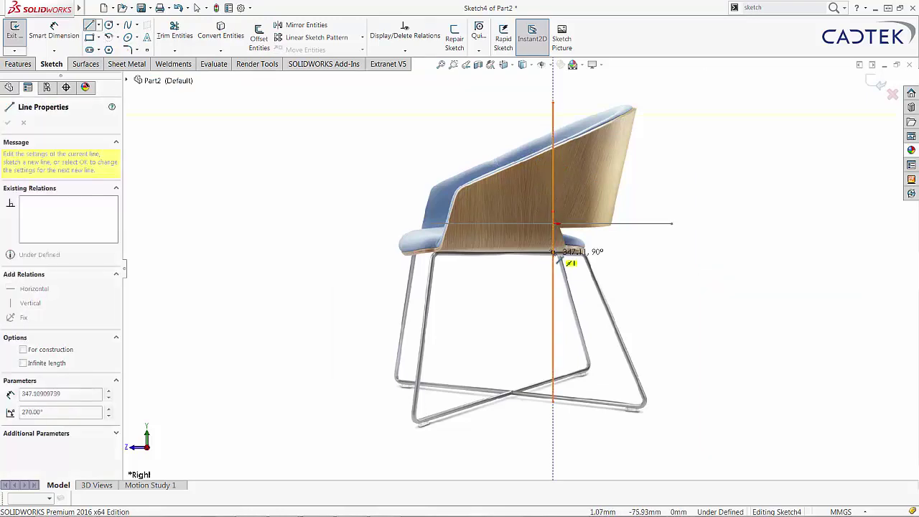
pyautogui.click(554, 252)
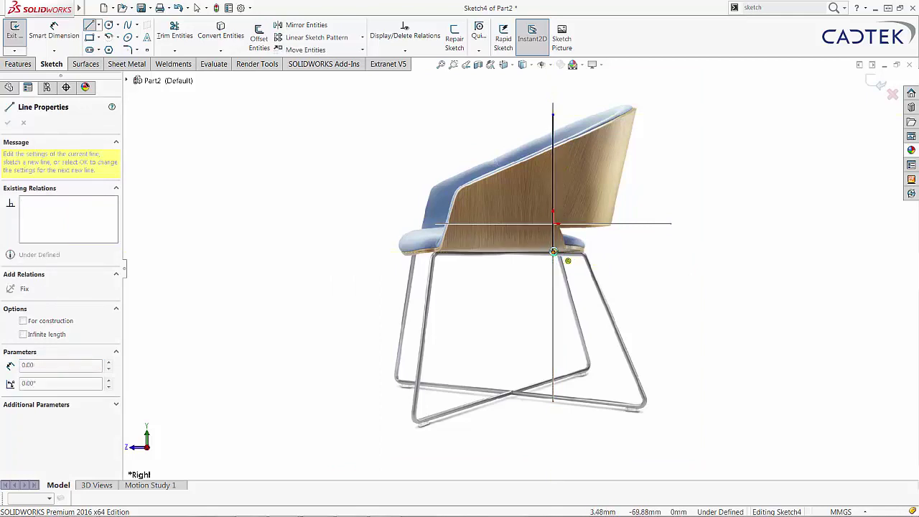
pyautogui.click(608, 241)
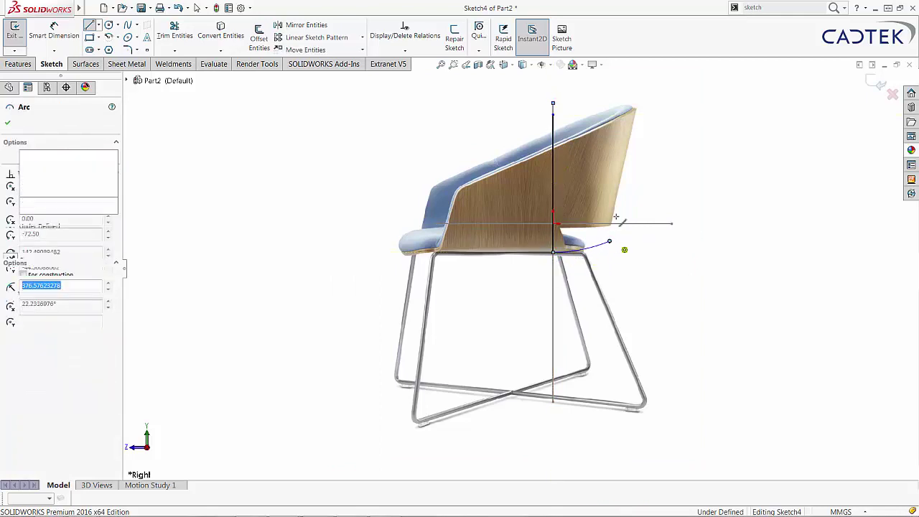
pyautogui.click(637, 103)
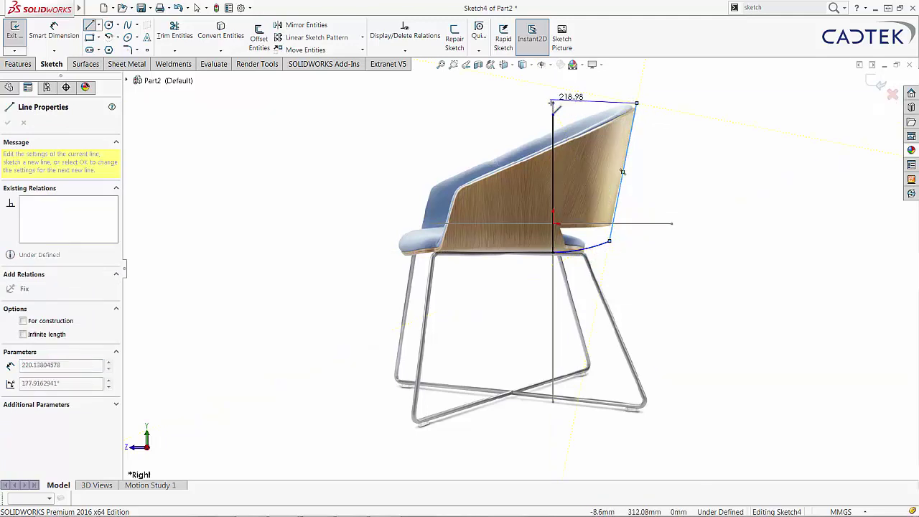
pyautogui.click(553, 103)
pyautogui.press('Escape')
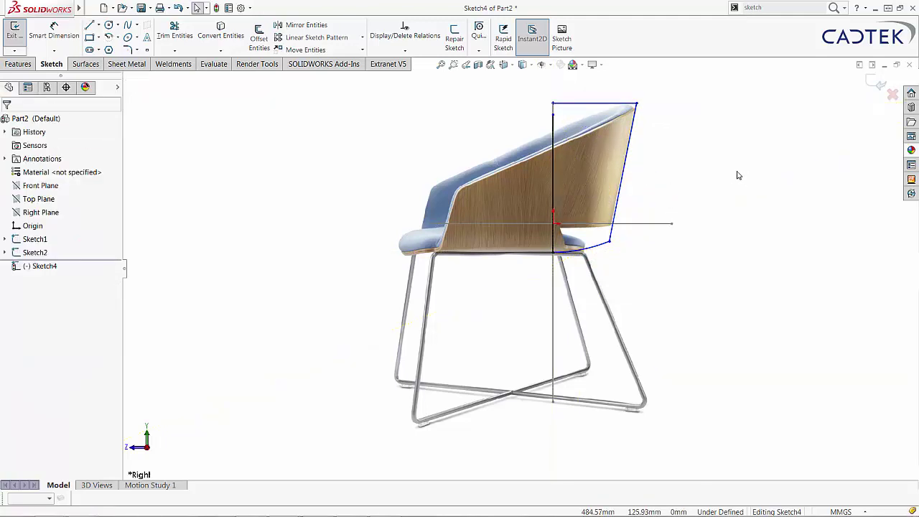
# Merge the vertical line's upper endpoint with the top line's inner endpoint to close the profile, and exit the sketch.
pyautogui.click(553, 105)
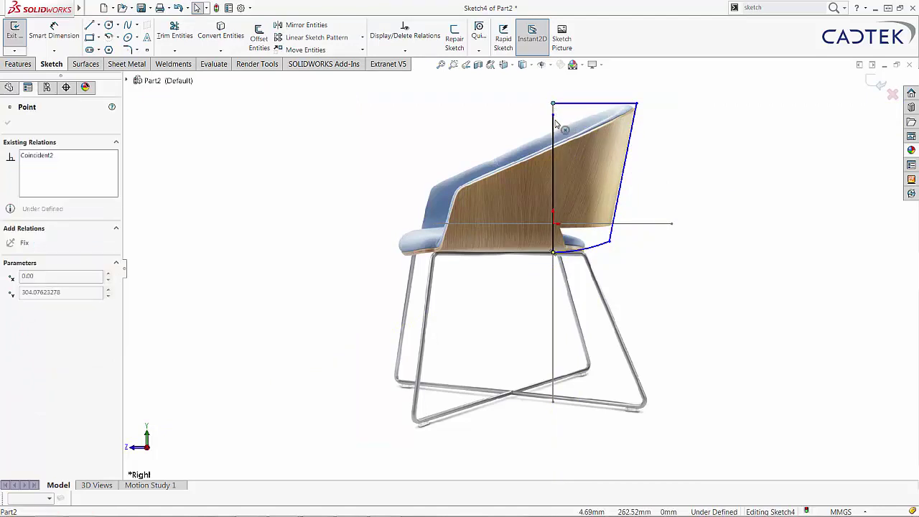
pyautogui.click(609, 241)
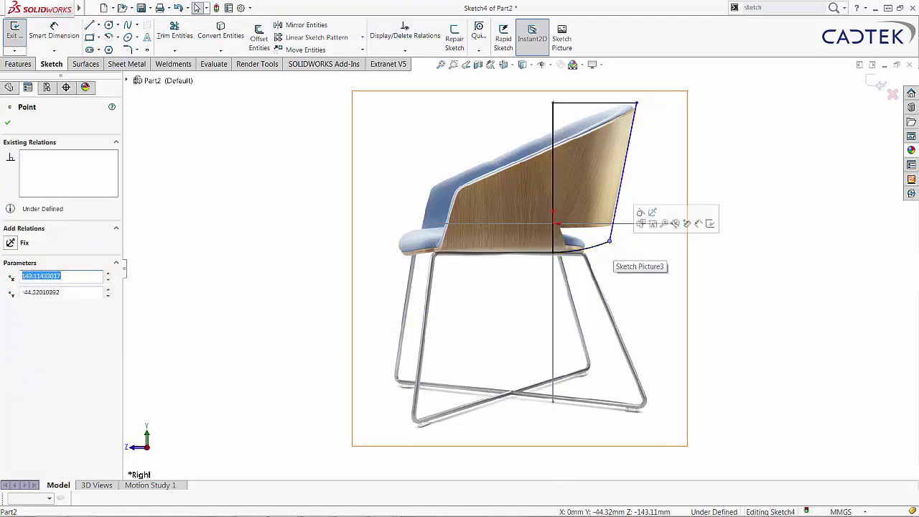
pyautogui.click(870, 83)
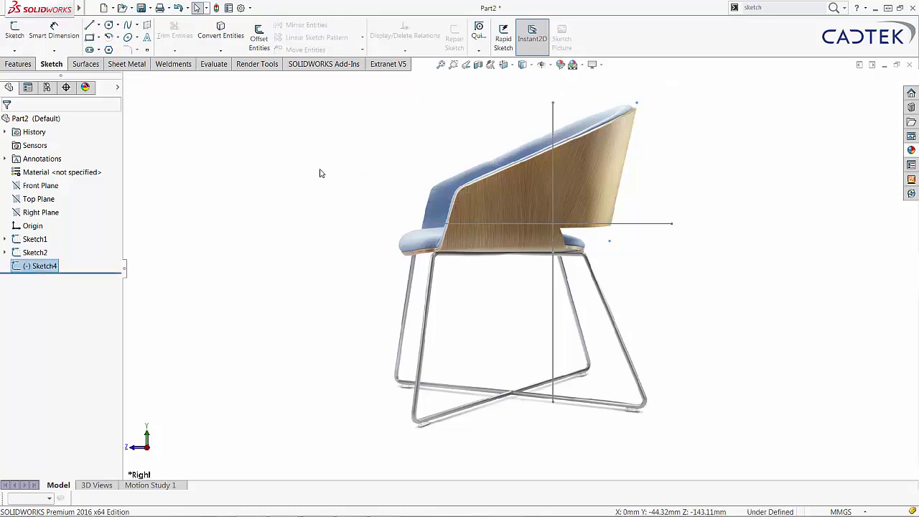
pyautogui.hotkey('ctrl', '1')
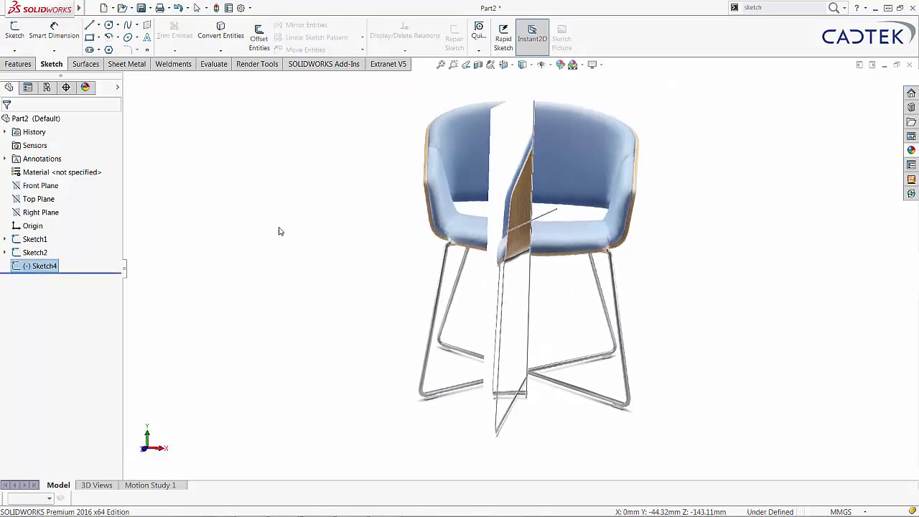
# On the Front Plane, sketch a closed half-profile: 377.5 mm vertical line, bottom arc of about 833 mm radius, sloped side and top line about 289 mm long.
pyautogui.click(43, 187)
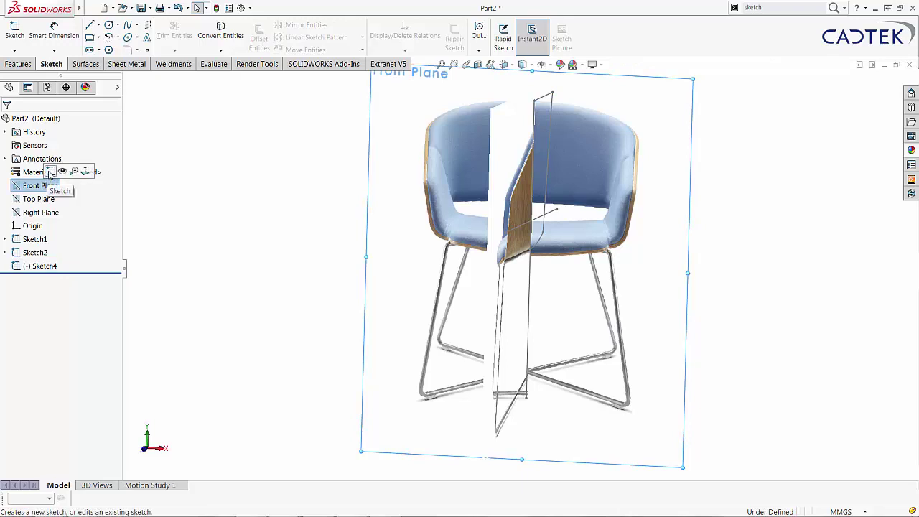
pyautogui.click(60, 173)
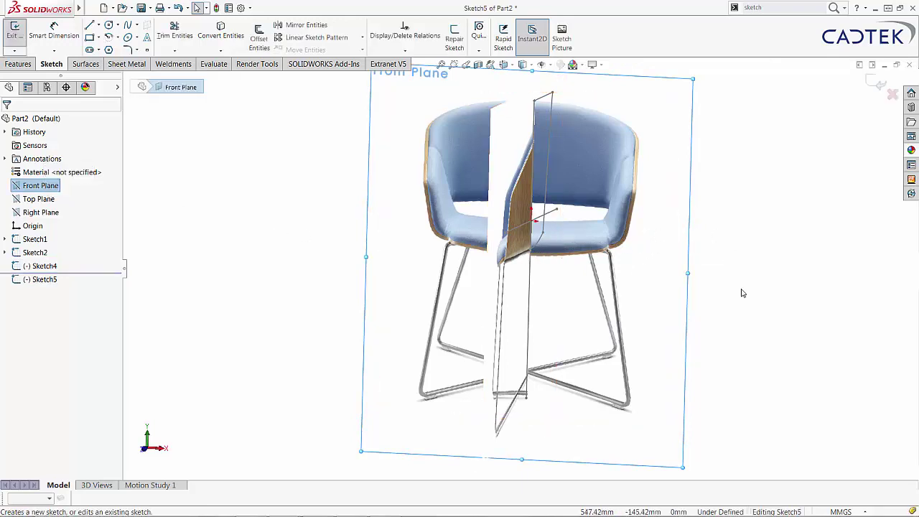
pyautogui.hotkey('ctrl', '8')
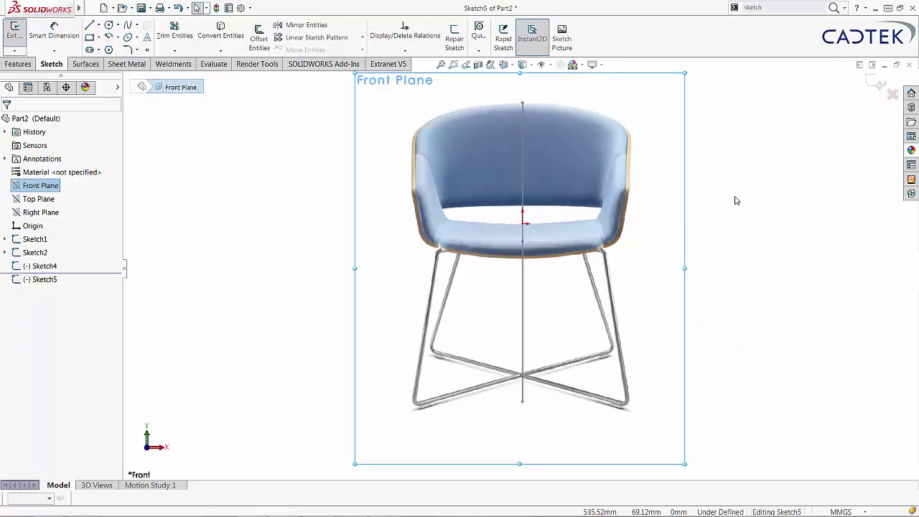
pyautogui.click(89, 25)
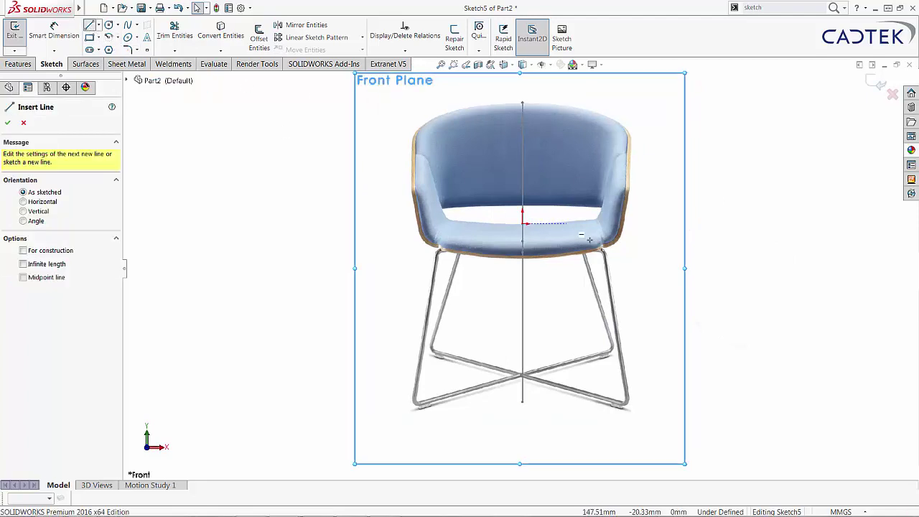
pyautogui.click(522, 103)
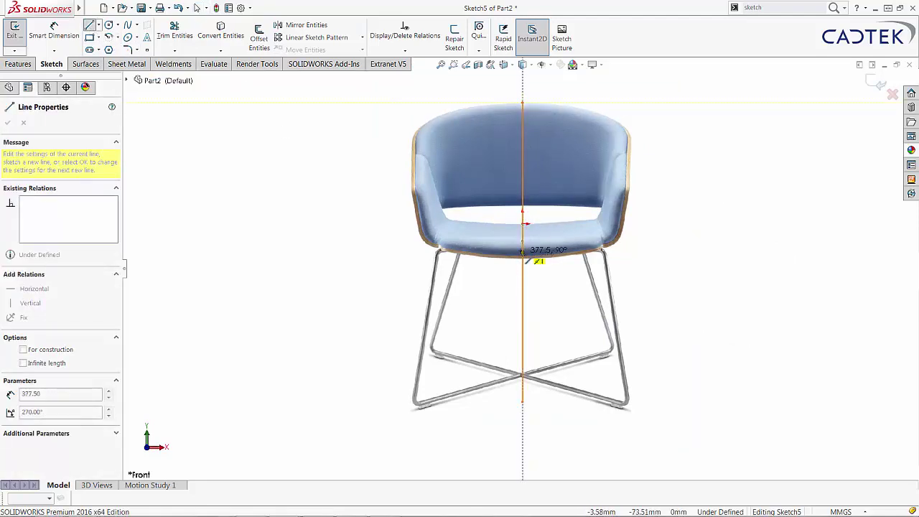
pyautogui.click(523, 251)
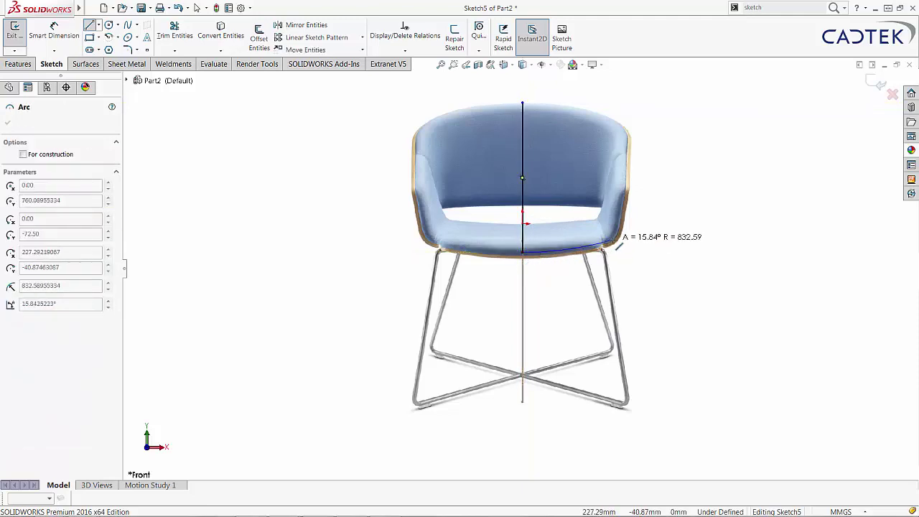
pyautogui.click(615, 240)
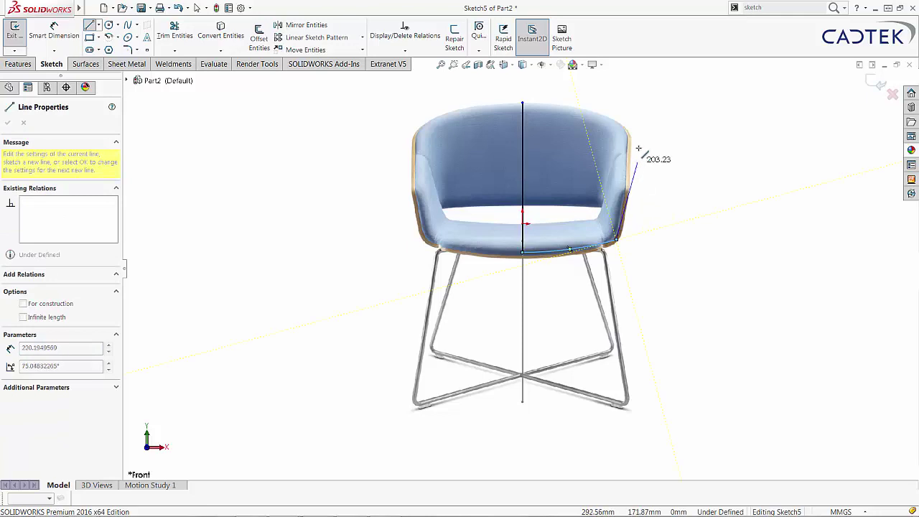
pyautogui.click(637, 103)
pyautogui.click(522, 102)
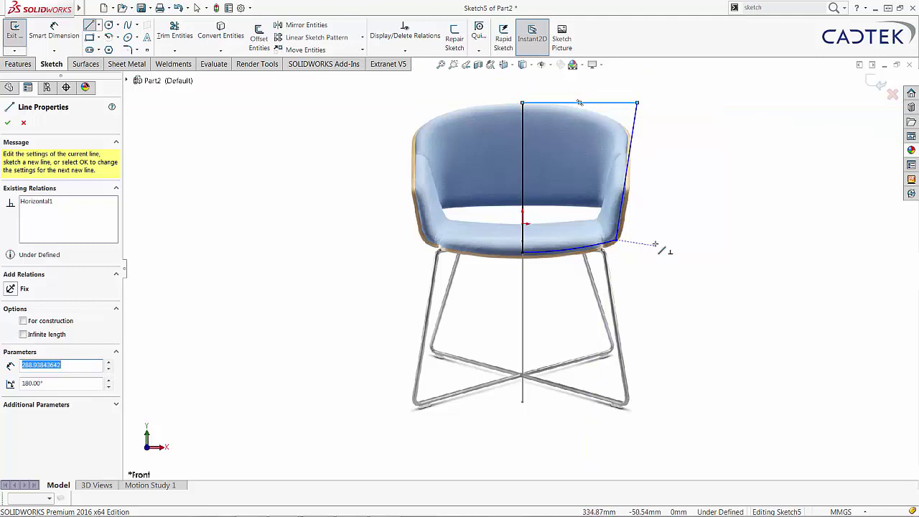
pyautogui.press('Escape')
# Move the profile's lower outer corner outward to about X 247, Y -40 mm to match the picture, and exit the sketch.
pyautogui.moveTo(617, 240)
pyautogui.mouseDown()
pyautogui.moveTo(627, 249)
pyautogui.moveTo(620, 240)
pyautogui.mouseUp()
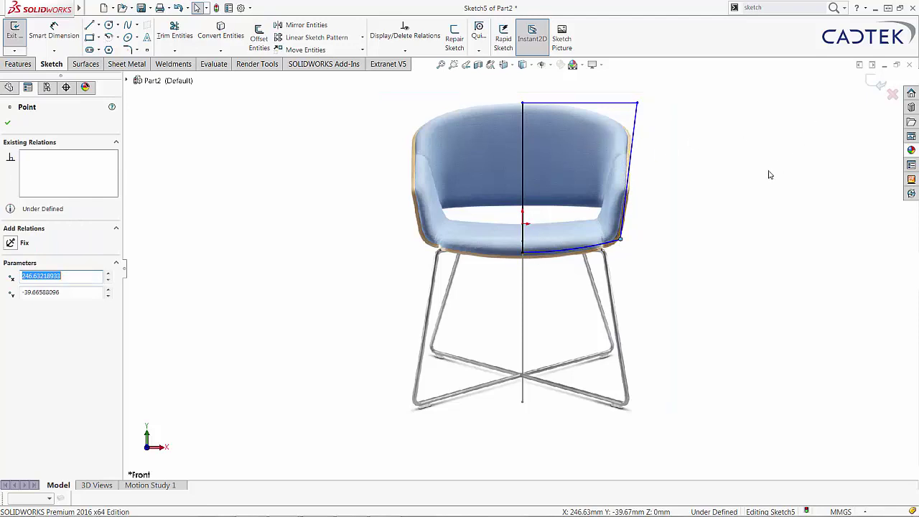
pyautogui.moveTo(769, 175); pyautogui.dragTo(717, 212, button='middle')
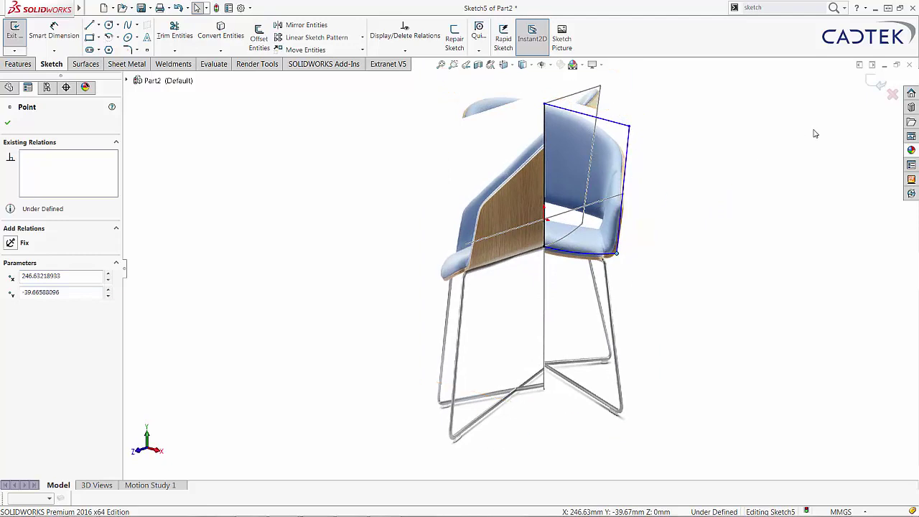
pyautogui.click(874, 82)
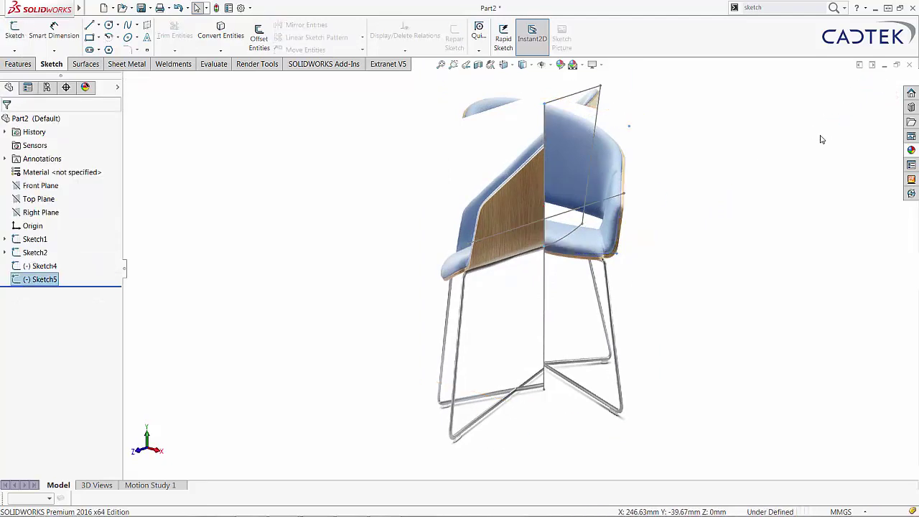
# Hide the reference picture sketches Sketch1 and Sketch2 together.
pyautogui.click(34, 240)
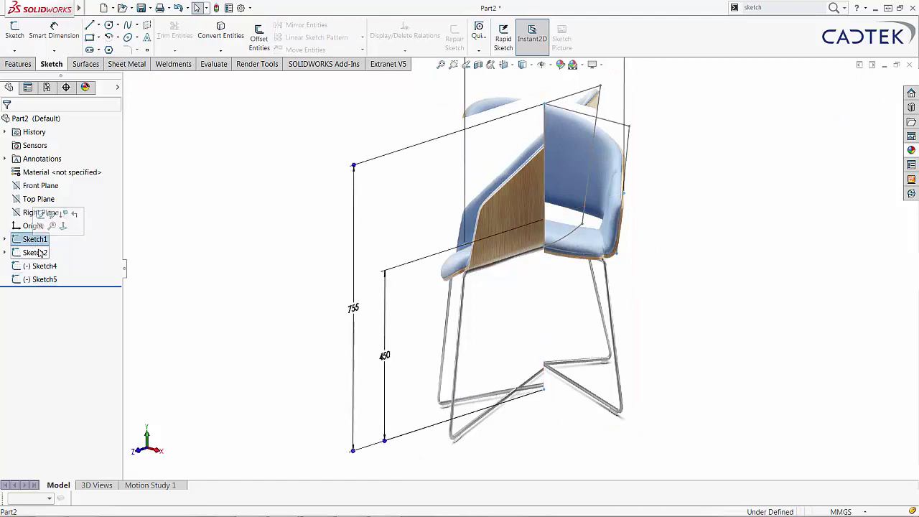
pyautogui.keyDown('ctrl'); pyautogui.click(40, 252); pyautogui.keyUp('ctrl')
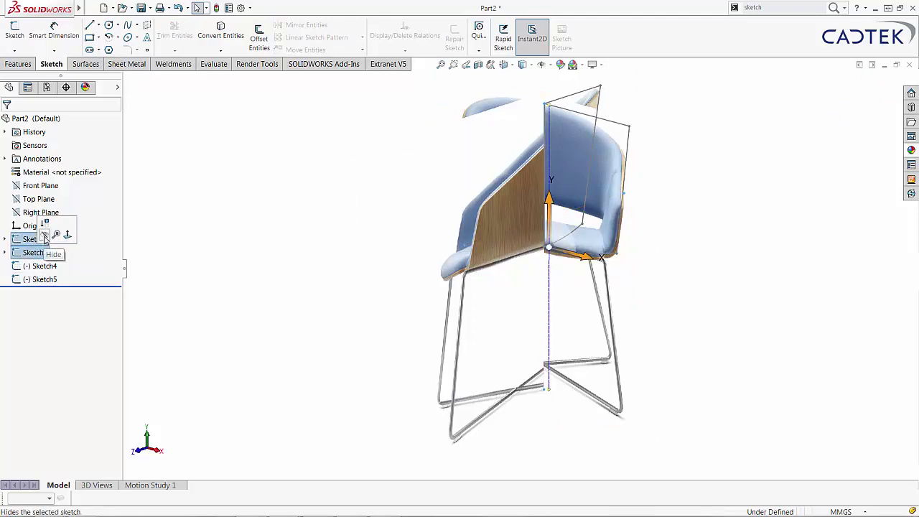
pyautogui.click(43, 236)
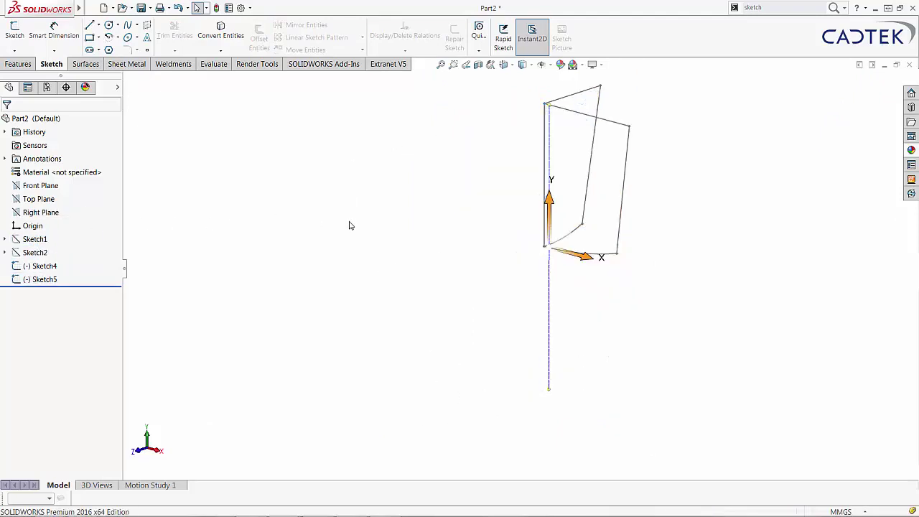
# Start a Lofted Boss/Base with Sketch4 and Sketch5 as profiles, matched at their outer upper corners.
pyautogui.click(19, 64)
pyautogui.click(105, 39)
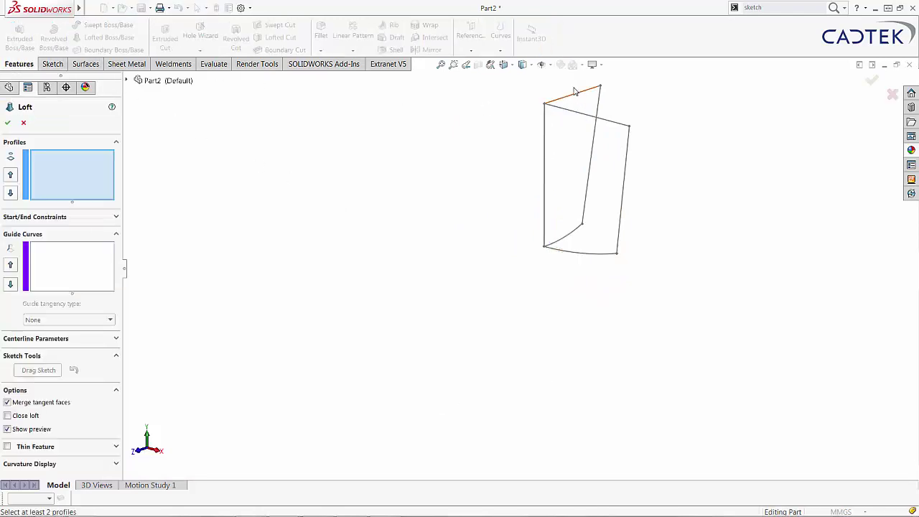
pyautogui.click(592, 93)
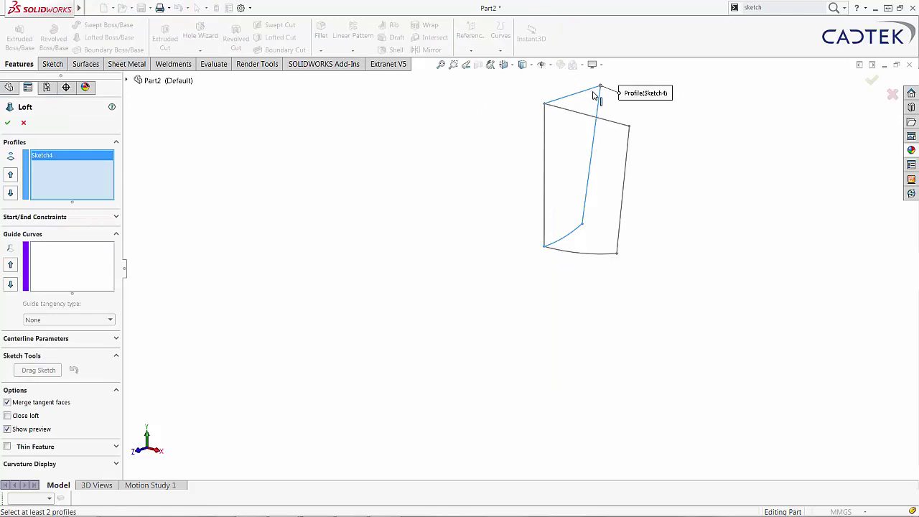
pyautogui.click(622, 129)
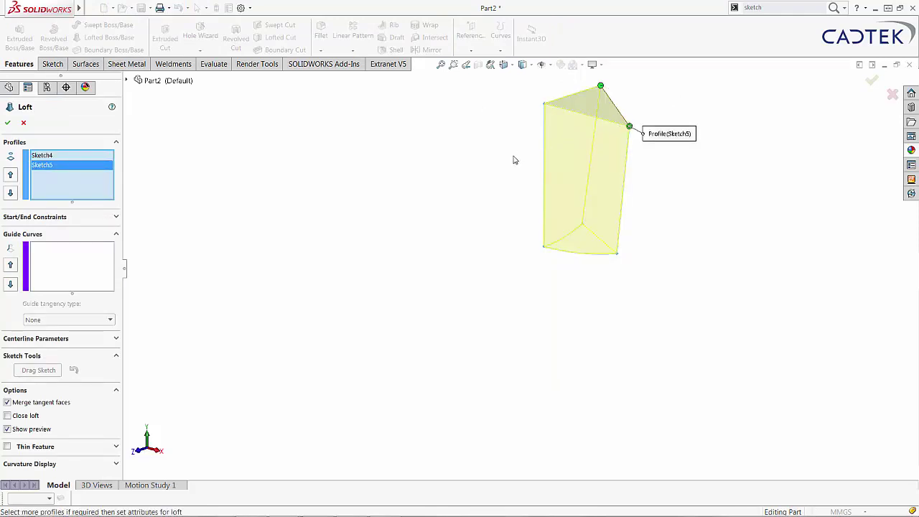
pyautogui.moveTo(504, 159); pyautogui.dragTo(493, 187, button='middle')
pyautogui.scroll(-4, 594, 84)
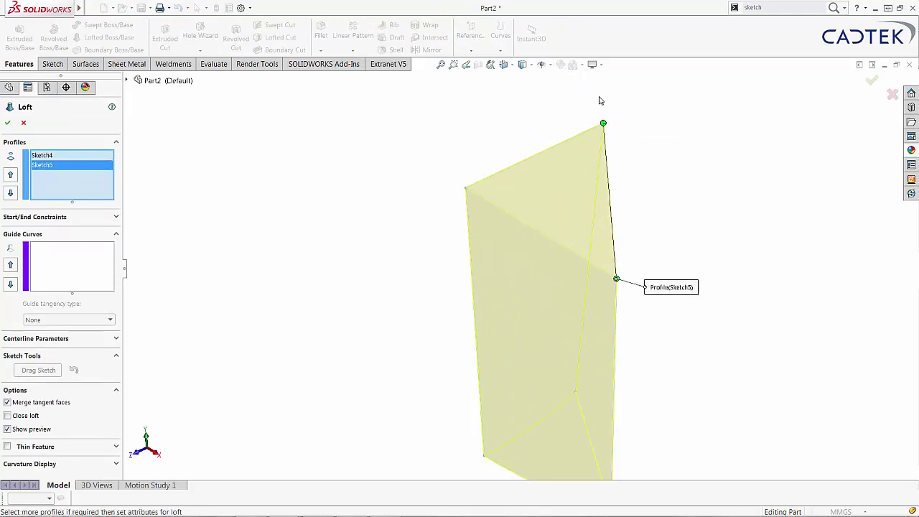
# Set both the start and end constraints of the loft to Normal To Profile and accept the feature.
pyautogui.click(92, 219)
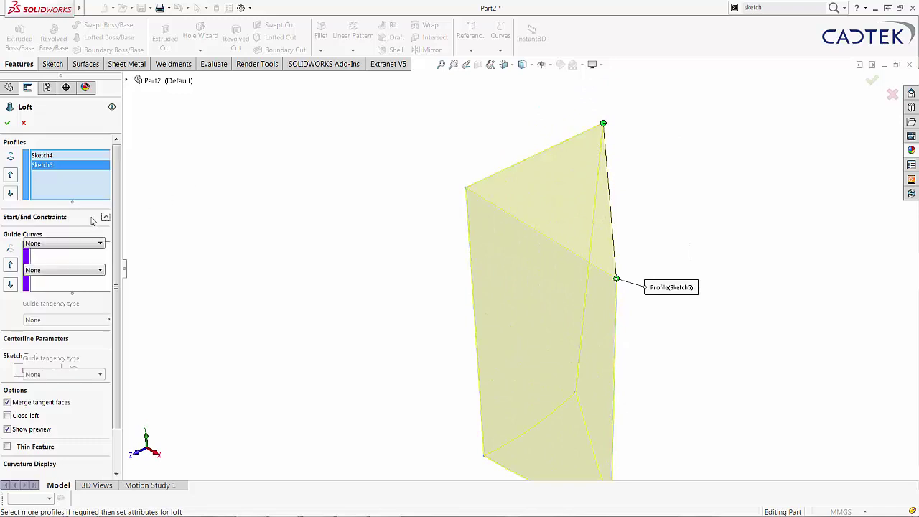
pyautogui.click(85, 244)
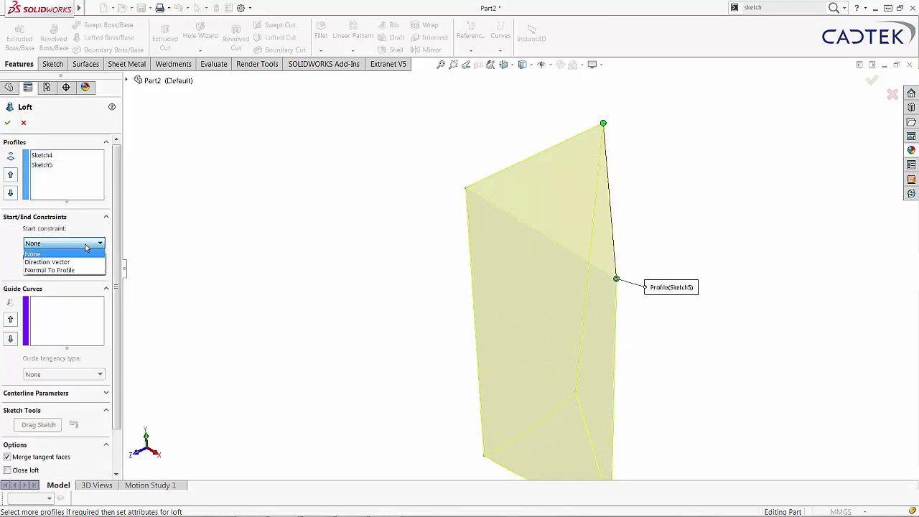
pyautogui.click(62, 269)
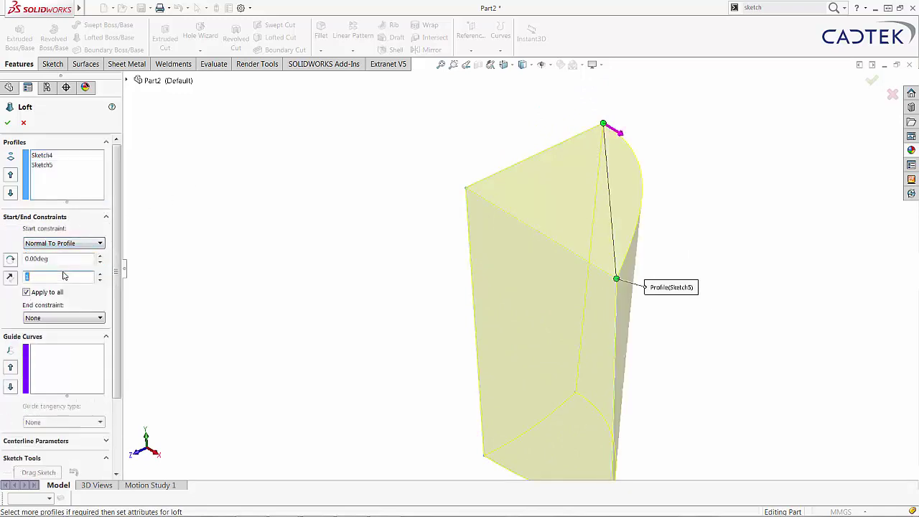
pyautogui.click(66, 318)
pyautogui.click(67, 345)
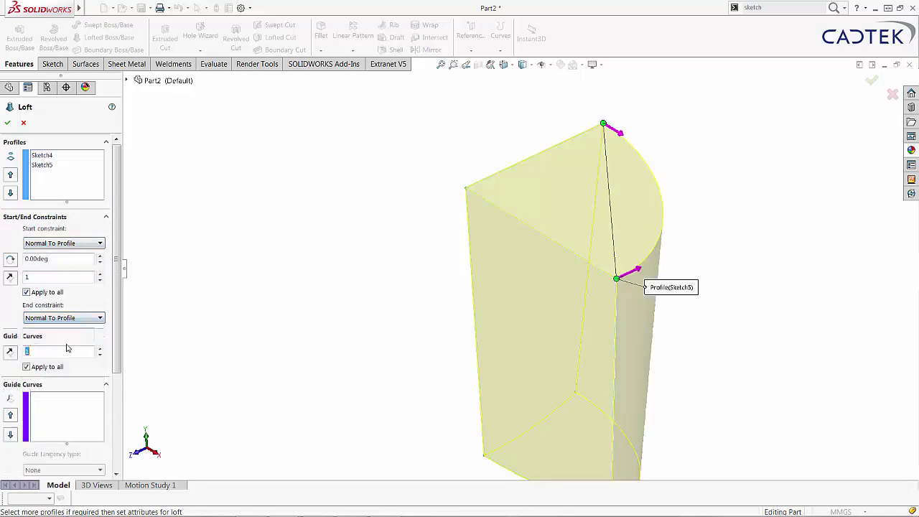
pyautogui.click(9, 124)
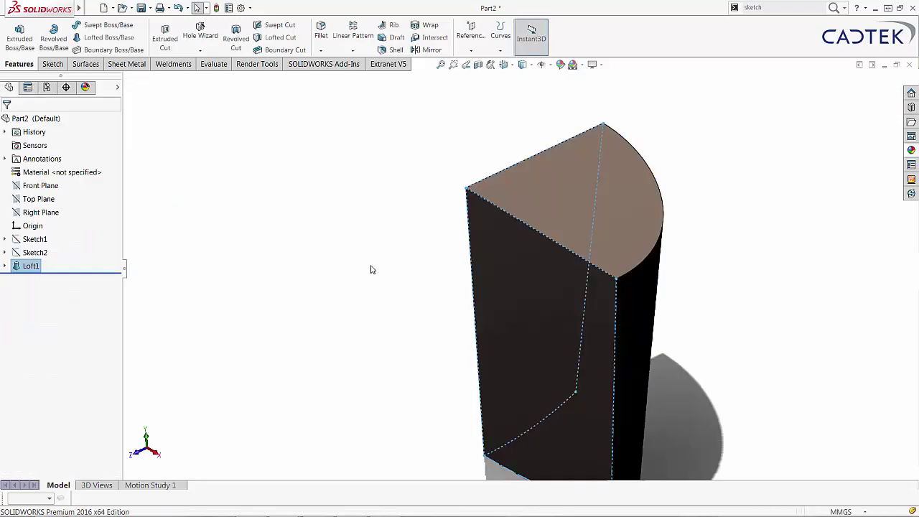
# Apply the polished beech 2d appearance from the Organic wood library to the lofted solid.
pyautogui.moveTo(371, 265); pyautogui.dragTo(371, 208, button='middle')
pyautogui.scroll(3, 521, 334)
pyautogui.scroll(-1, 557, 380)
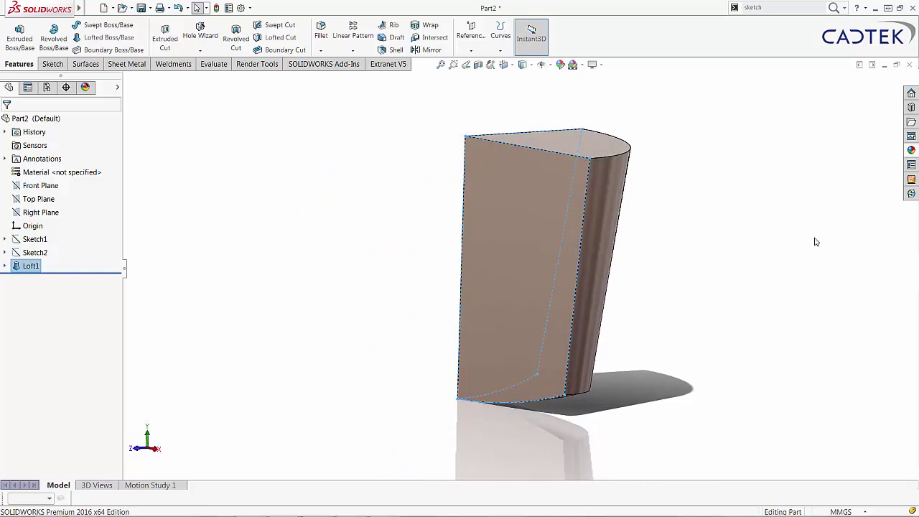
pyautogui.click(913, 152)
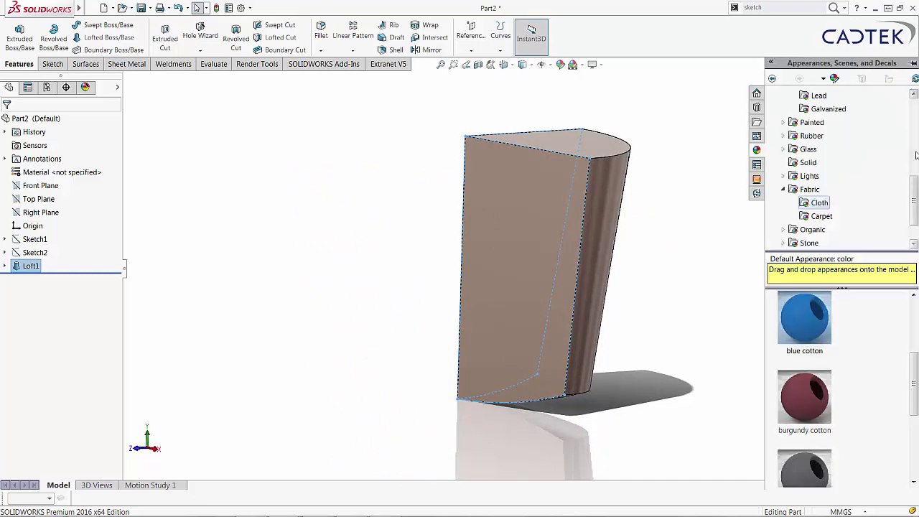
pyautogui.moveTo(914, 194); pyautogui.dragTo(916, 149)
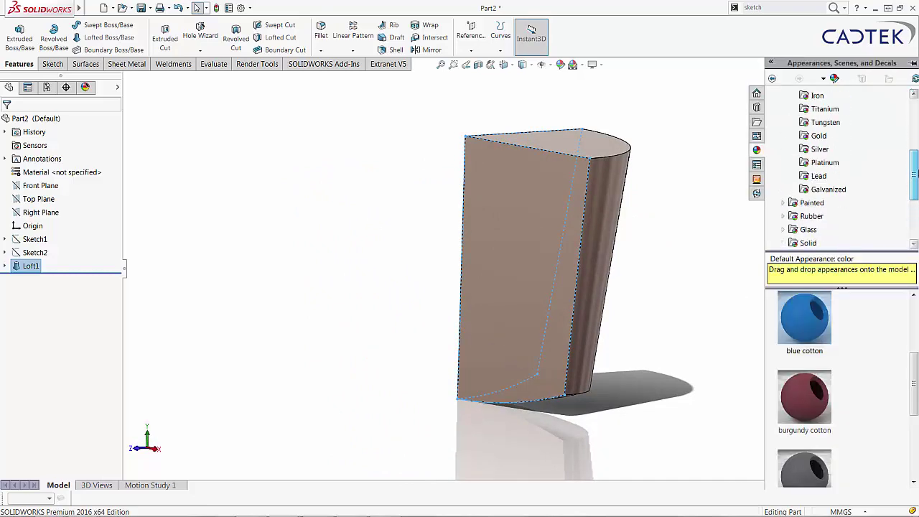
pyautogui.moveTo(917, 177); pyautogui.dragTo(916, 209)
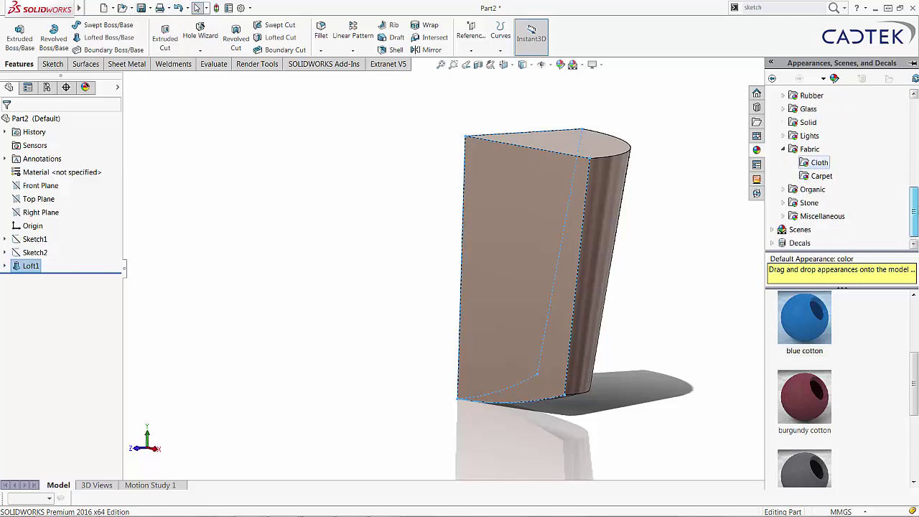
pyautogui.click(784, 189)
pyautogui.click(794, 177)
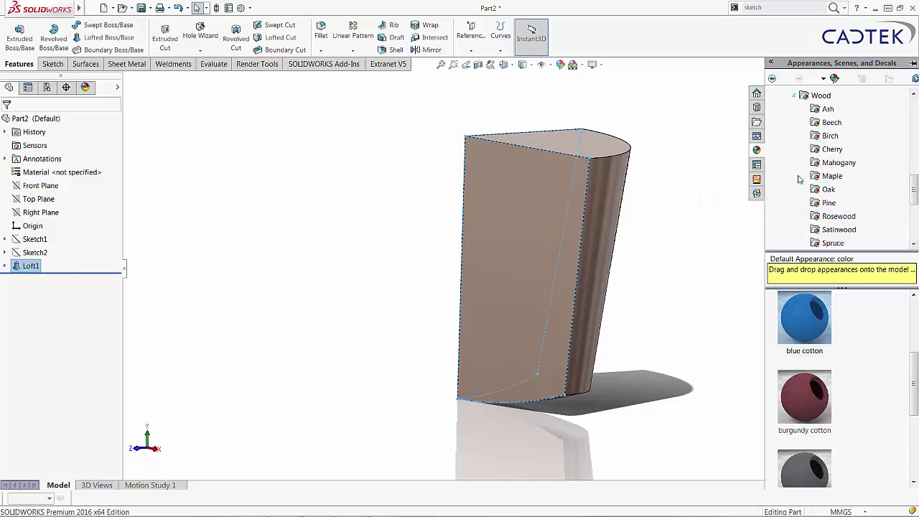
pyautogui.click(831, 123)
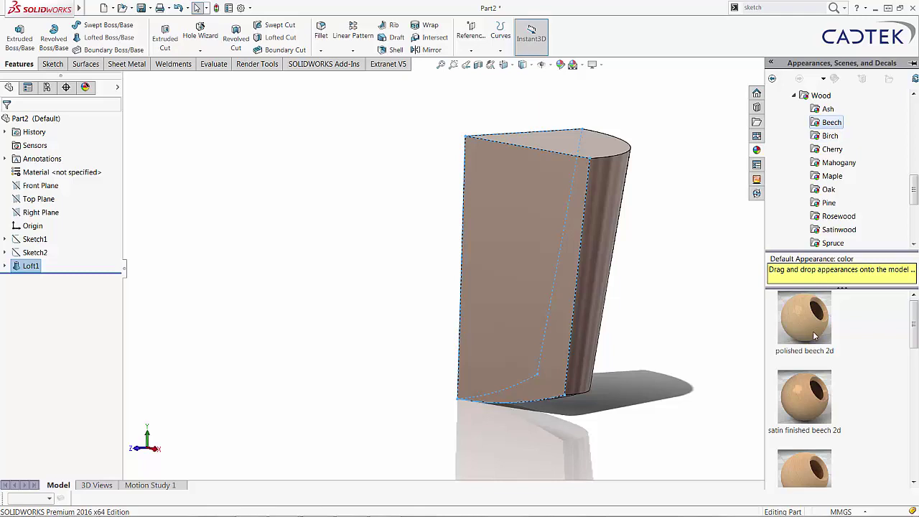
pyautogui.moveTo(806, 325); pyautogui.dragTo(521, 215)
pyautogui.click(520, 210)
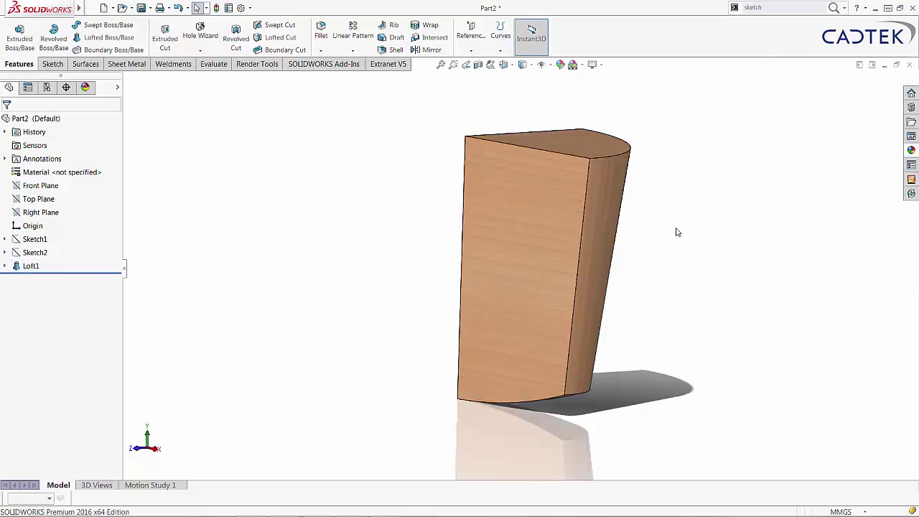
# Start a sketch on the loft's flat front face and convert the face's outline into sketch entities.
pyautogui.moveTo(695, 225); pyautogui.dragTo(687, 238, button='middle')
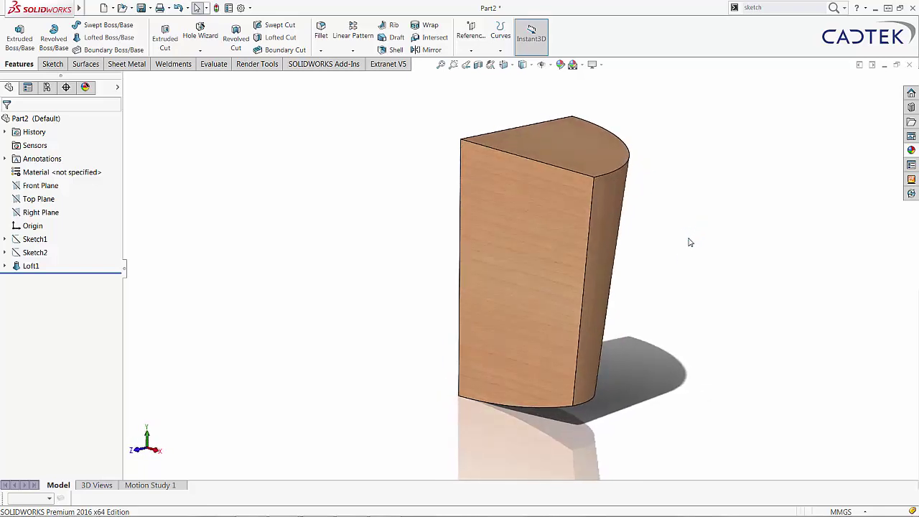
pyautogui.click(558, 213)
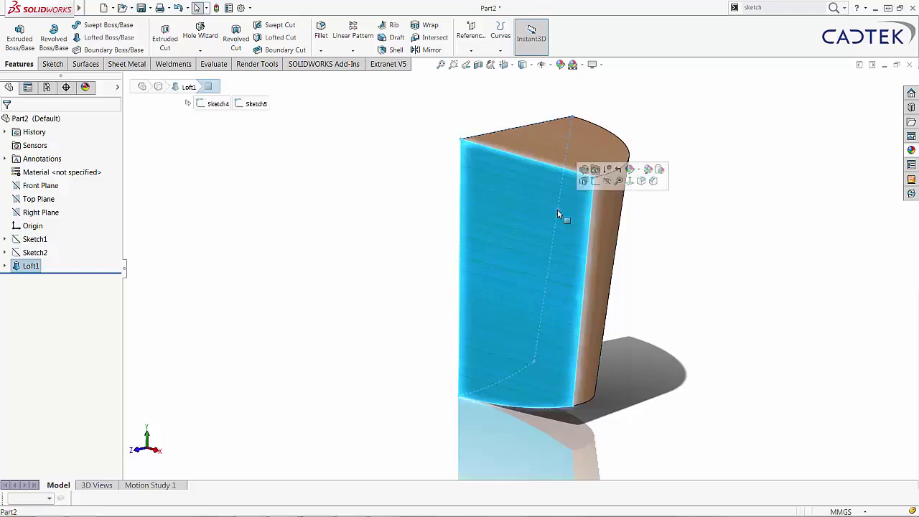
pyautogui.rightClick(500, 246)
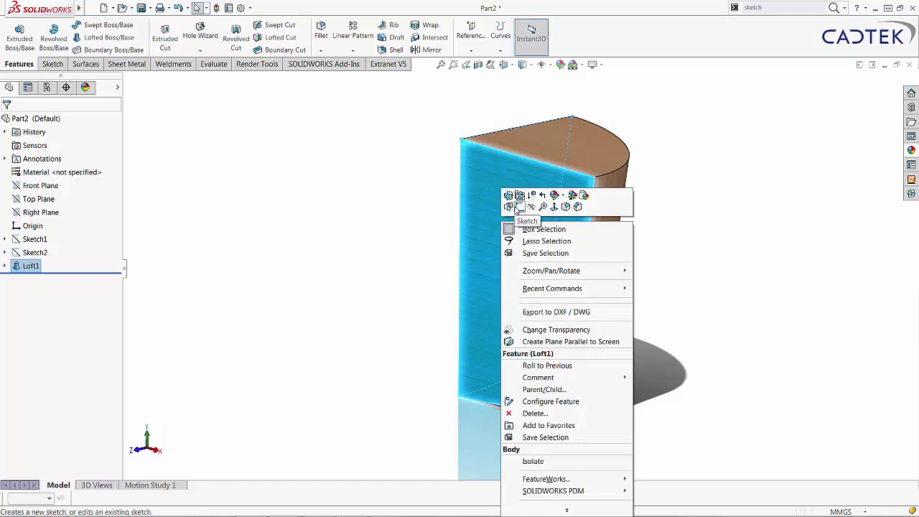
pyautogui.click(518, 207)
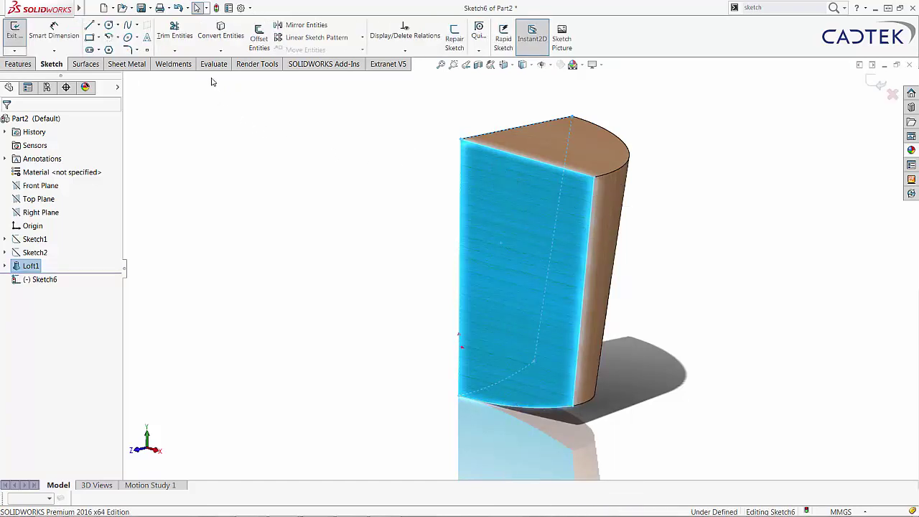
pyautogui.click(221, 39)
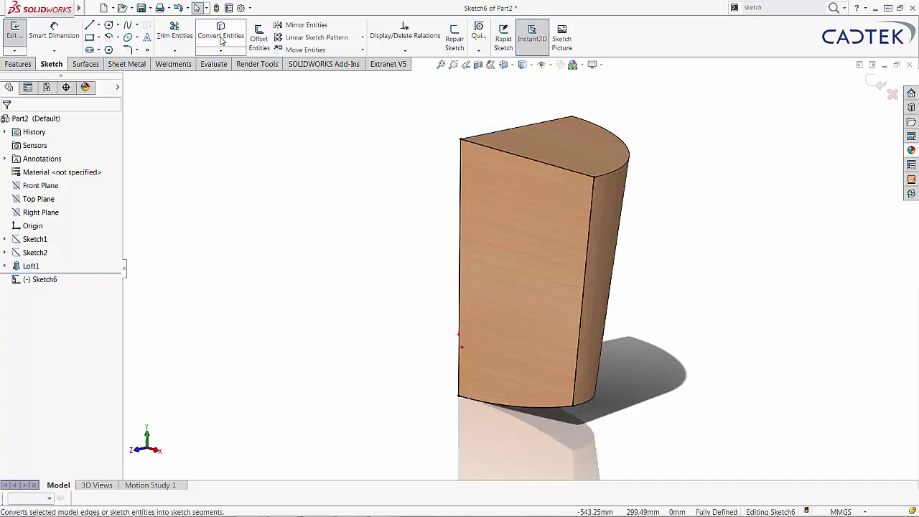
# Extrude the converted front-face outline 180 mm forward as a blind boss merged with the loft.
pyautogui.click(18, 64)
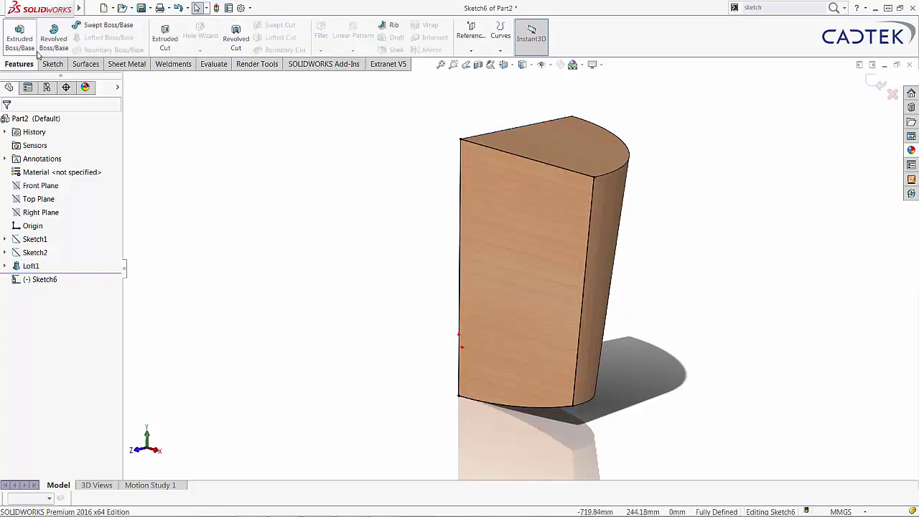
pyautogui.click(20, 38)
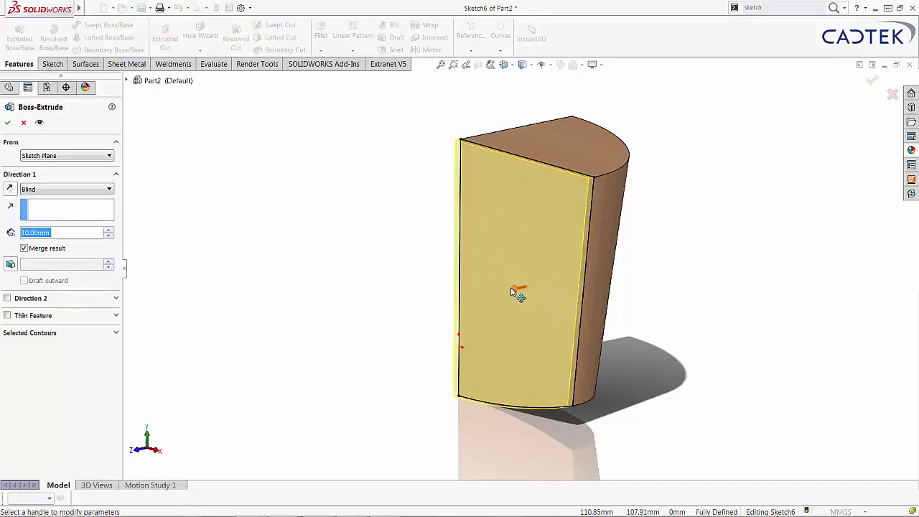
pyautogui.moveTo(511, 290); pyautogui.dragTo(440, 321)
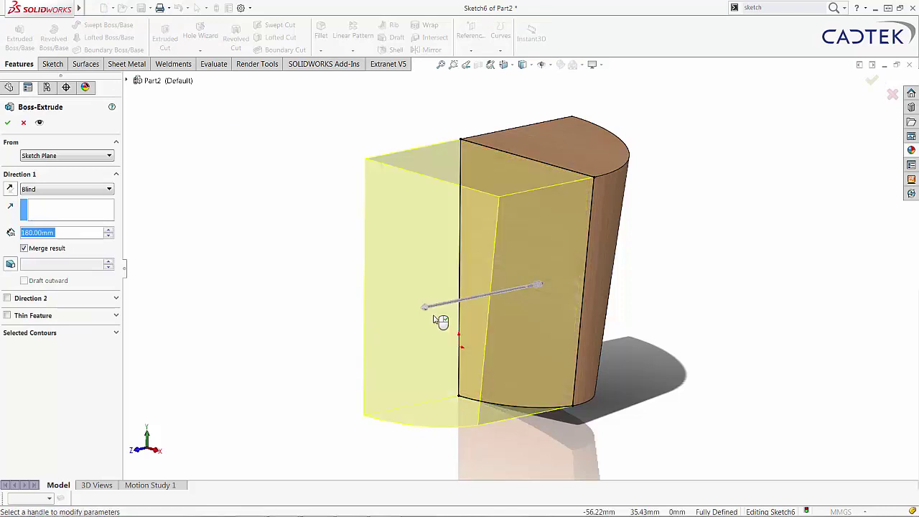
pyautogui.rightClick(438, 322)
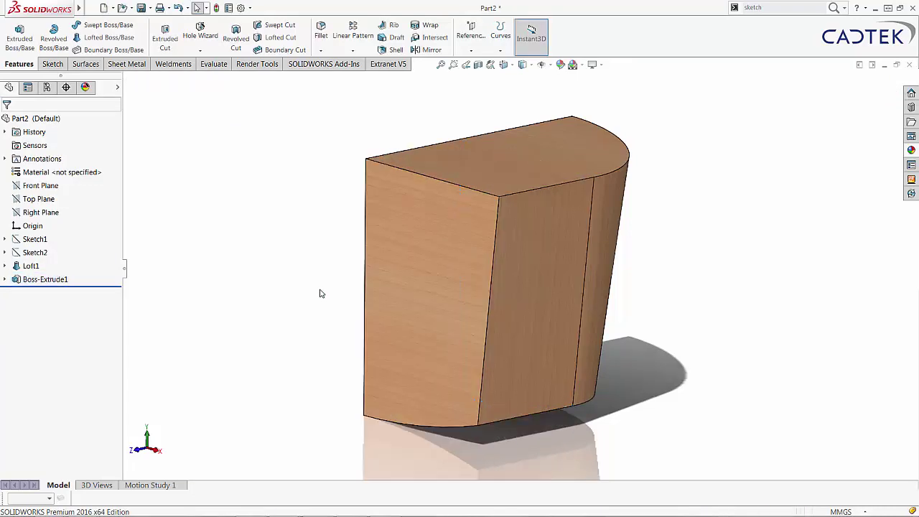
# Show Sketch1 so its side-view reference picture of the chair can be compared with the body.
pyautogui.moveTo(321, 293); pyautogui.dragTo(302, 279, button='middle')
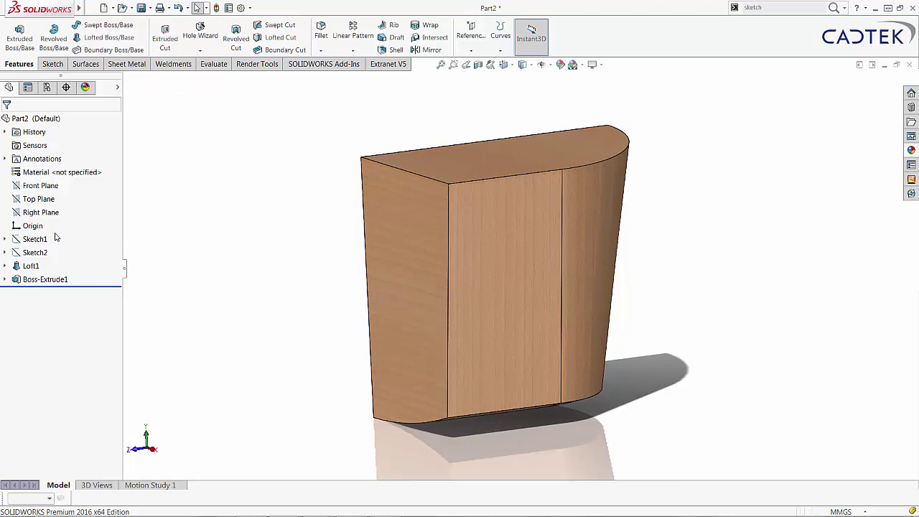
pyautogui.click(35, 254)
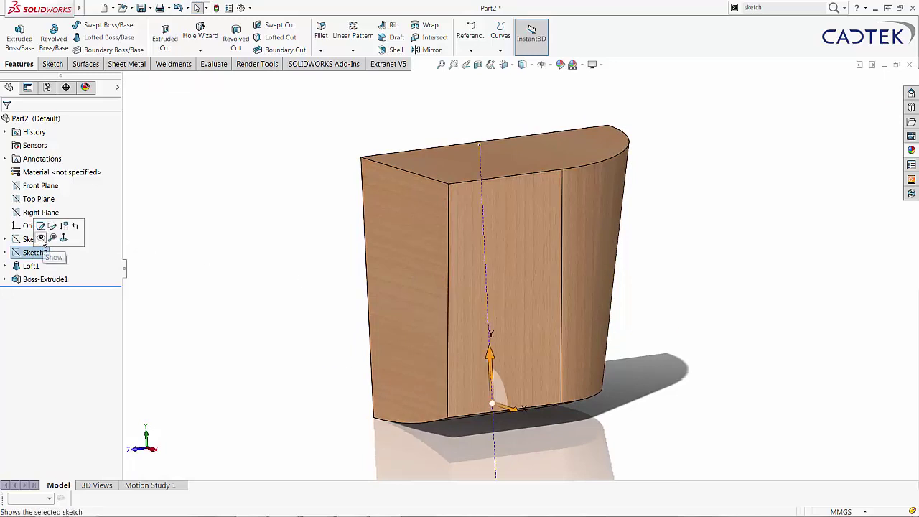
pyautogui.click(42, 239)
pyautogui.click(29, 239)
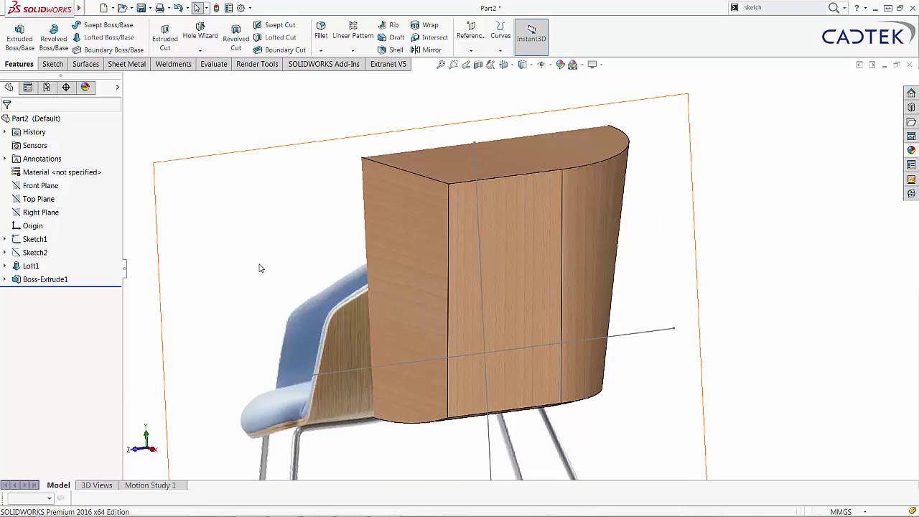
# Lengthen the extruded section by pulling its front face forward until the body covers the wooden side panel in the reference picture.
pyautogui.moveTo(261, 266)
pyautogui.mouseDown(button='middle')
pyautogui.moveTo(227, 248)
pyautogui.moveTo(232, 258)
pyautogui.moveTo(251, 253)
pyautogui.mouseUp(button='middle')
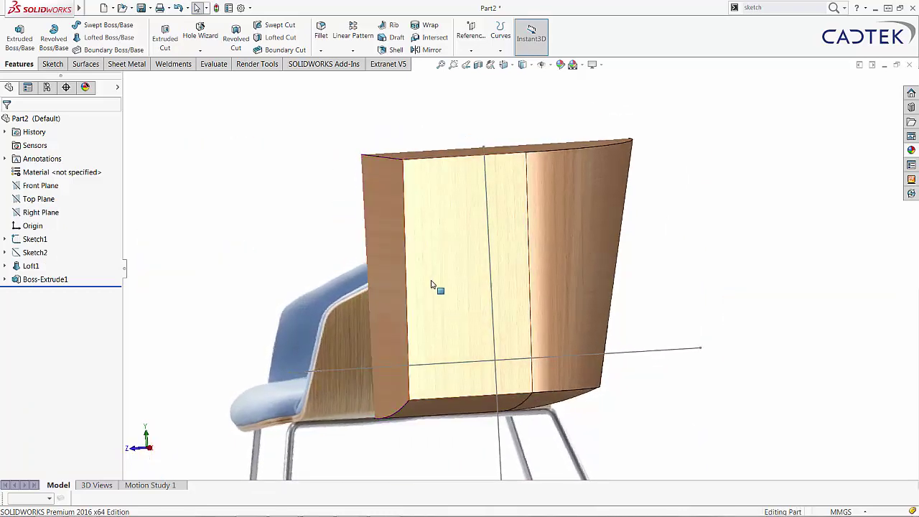
pyautogui.click(391, 299)
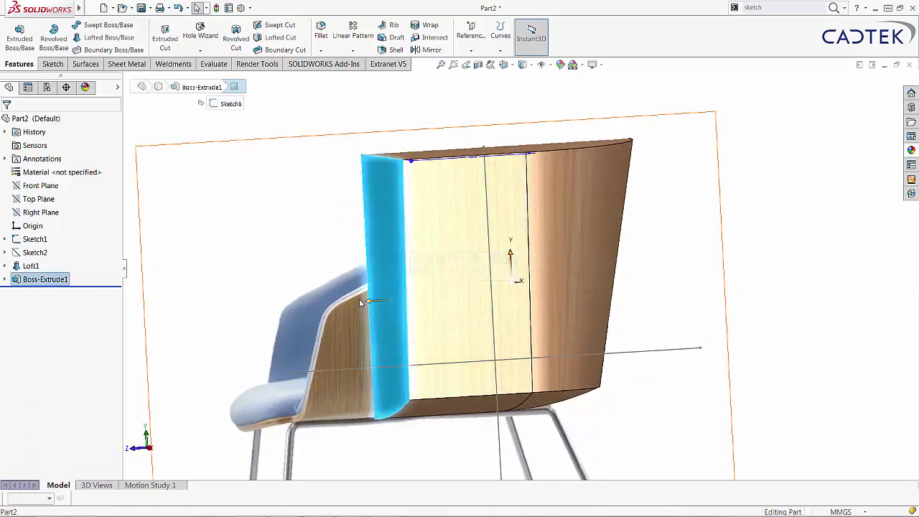
pyautogui.moveTo(368, 305); pyautogui.dragTo(268, 327)
pyautogui.moveTo(394, 301); pyautogui.dragTo(431, 332, button='middle')
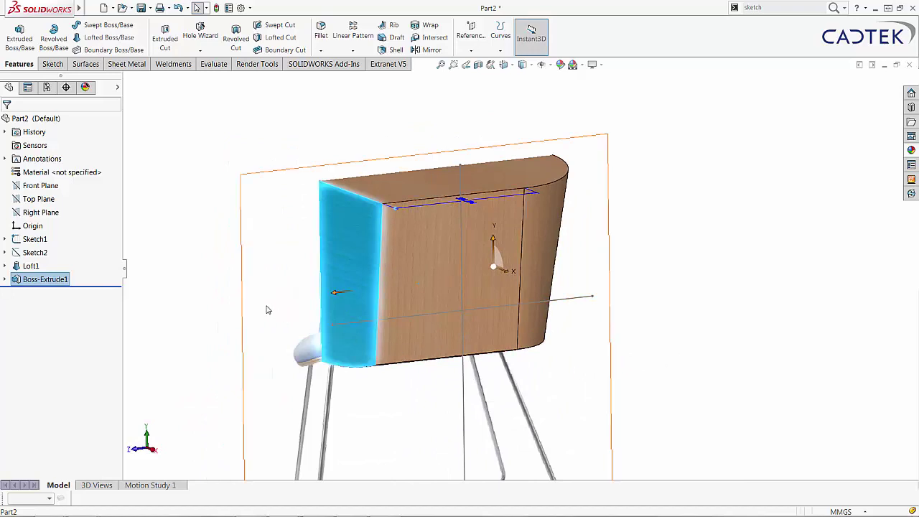
pyautogui.moveTo(263, 308); pyautogui.dragTo(413, 335, button='middle')
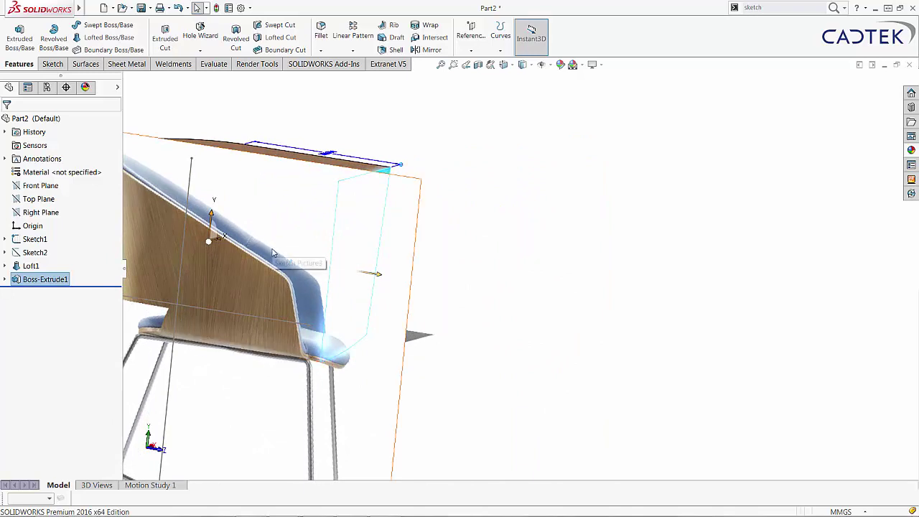
pyautogui.press('Escape')
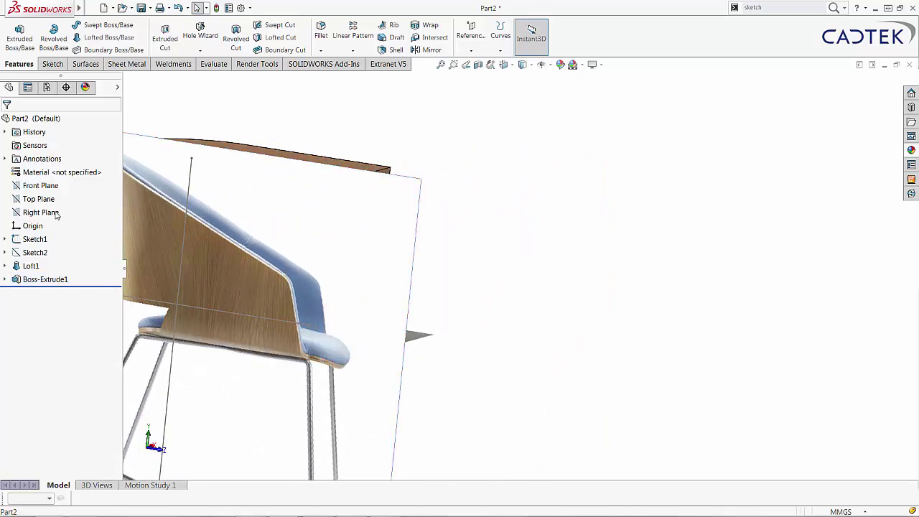
# Sketch on the Right Plane, tracing the wooden shell's sloped upper edge and front edge with connected lines about 491 mm and 216 mm long.
pyautogui.click(53, 212)
pyautogui.click(45, 198)
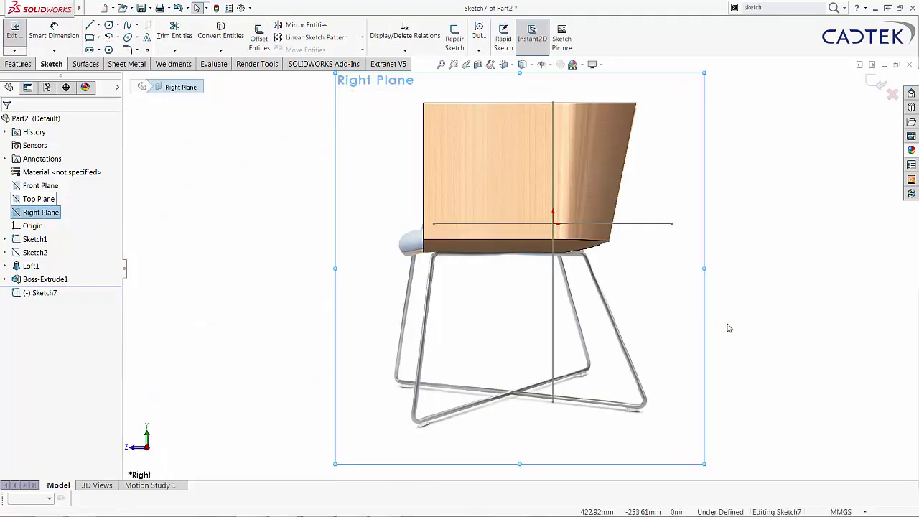
pyautogui.moveTo(785, 324); pyautogui.dragTo(758, 170, button='right')
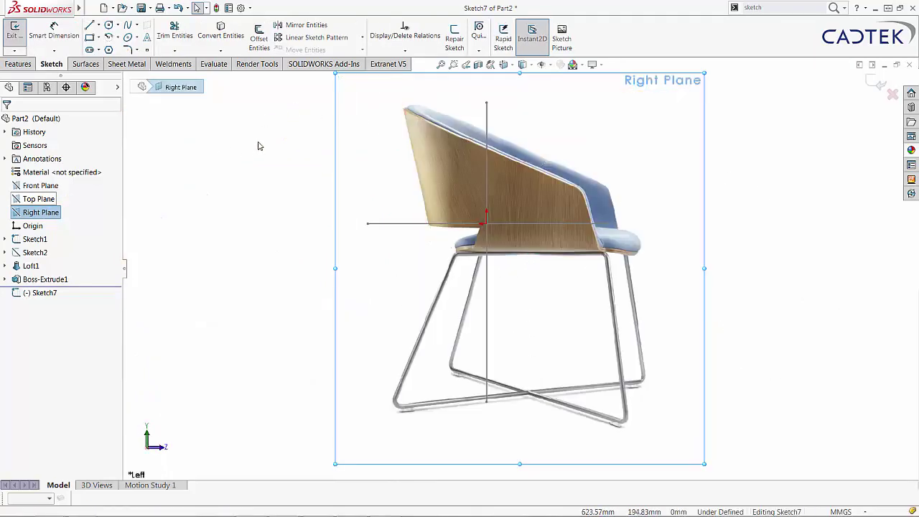
pyautogui.click(90, 27)
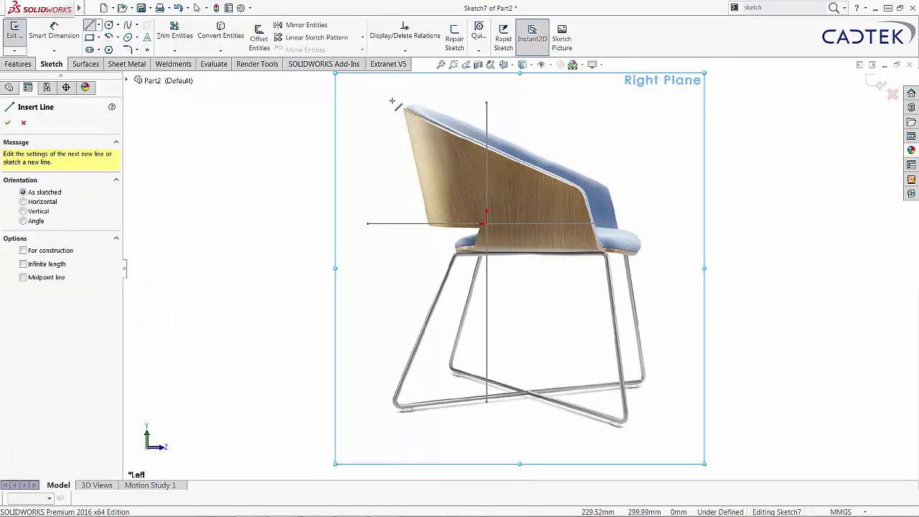
pyautogui.click(403, 104)
pyautogui.click(403, 103)
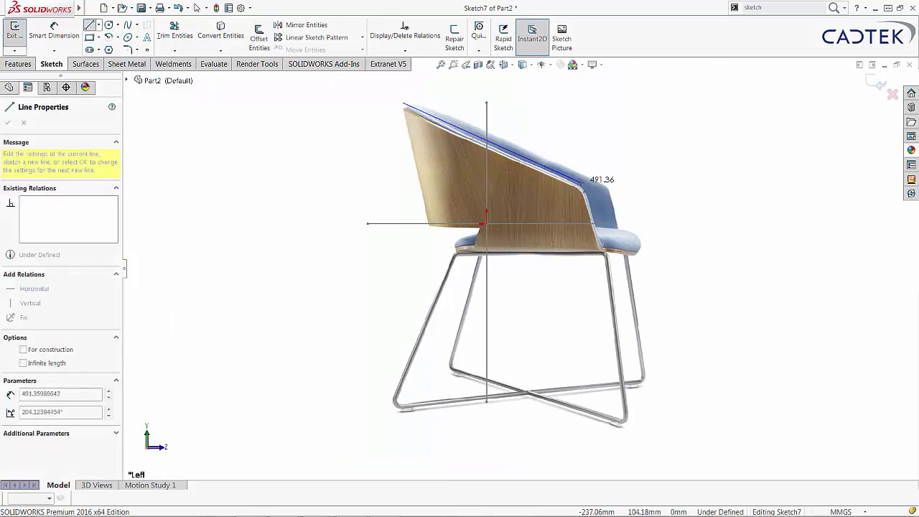
pyautogui.click(582, 183)
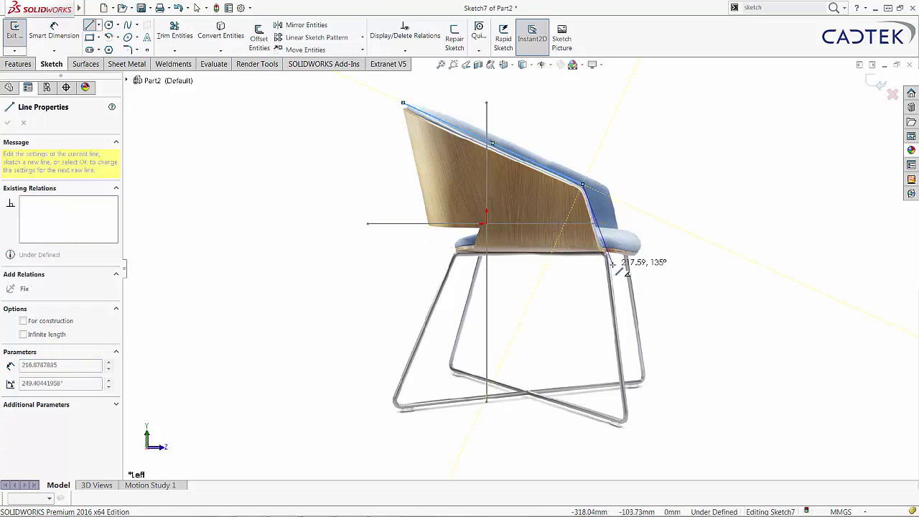
pyautogui.doubleClick(611, 264)
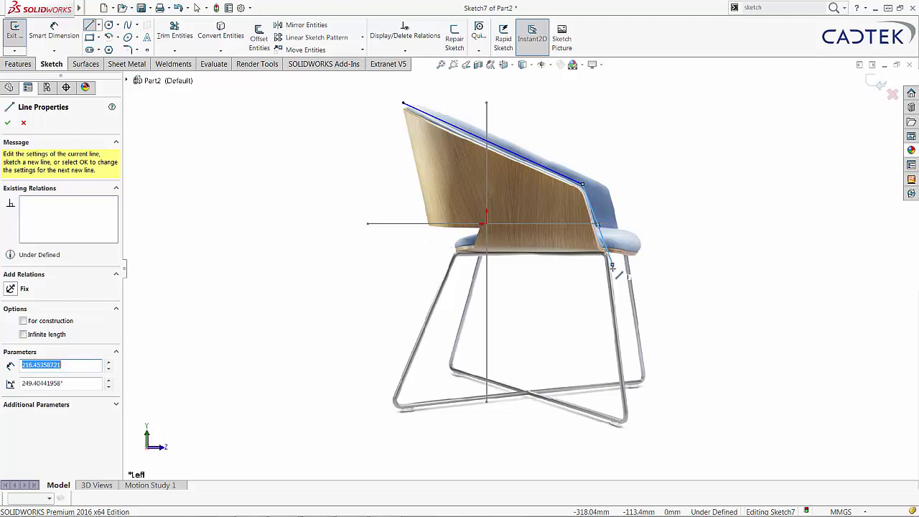
# Sketch a closed four-sided outline over the notch beneath the shell's back, moving its upper line level with the origin, about 196 mm long.
pyautogui.click(407, 211)
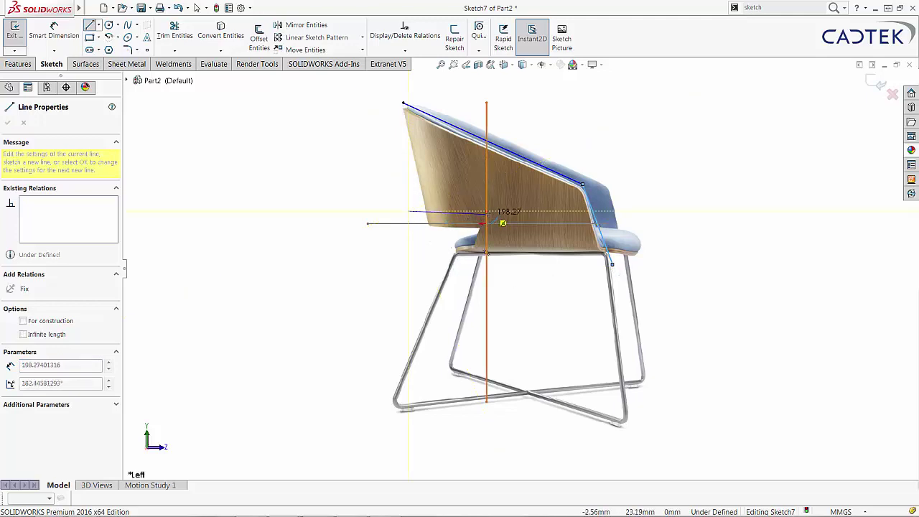
pyautogui.doubleClick(487, 211)
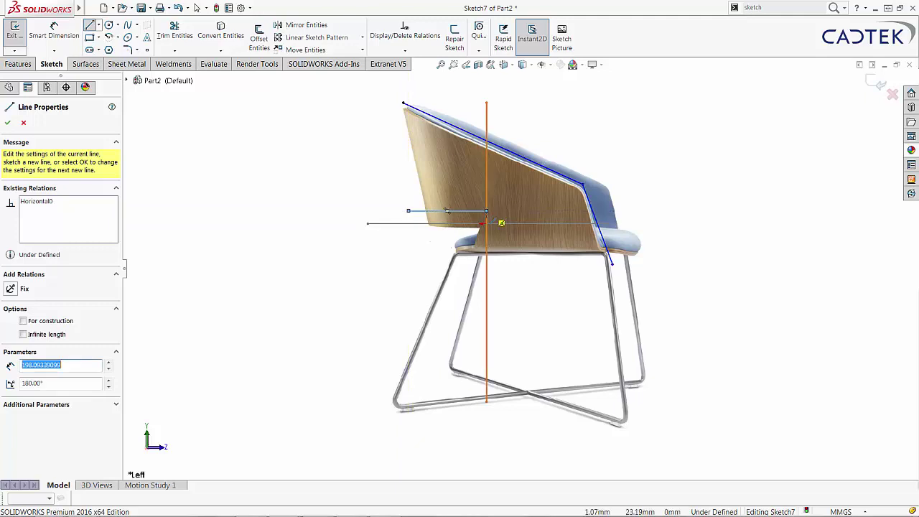
pyautogui.click(486, 211)
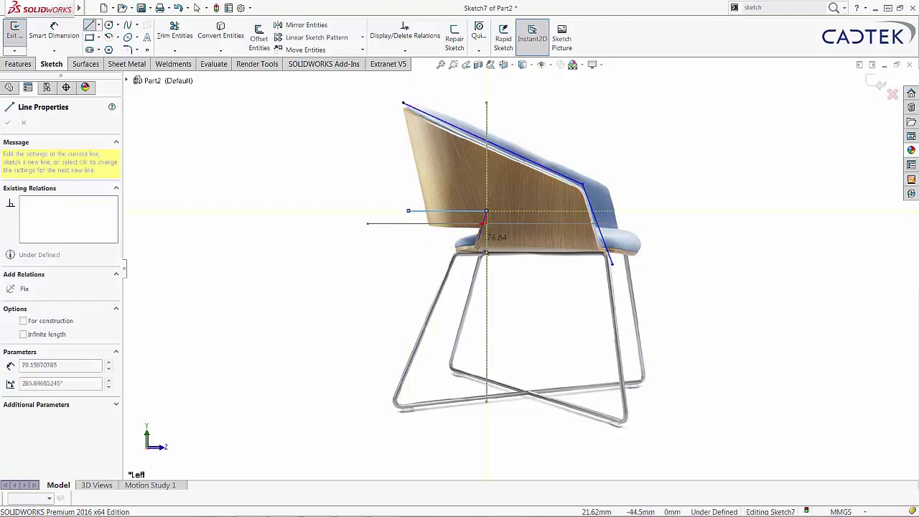
pyautogui.click(463, 275)
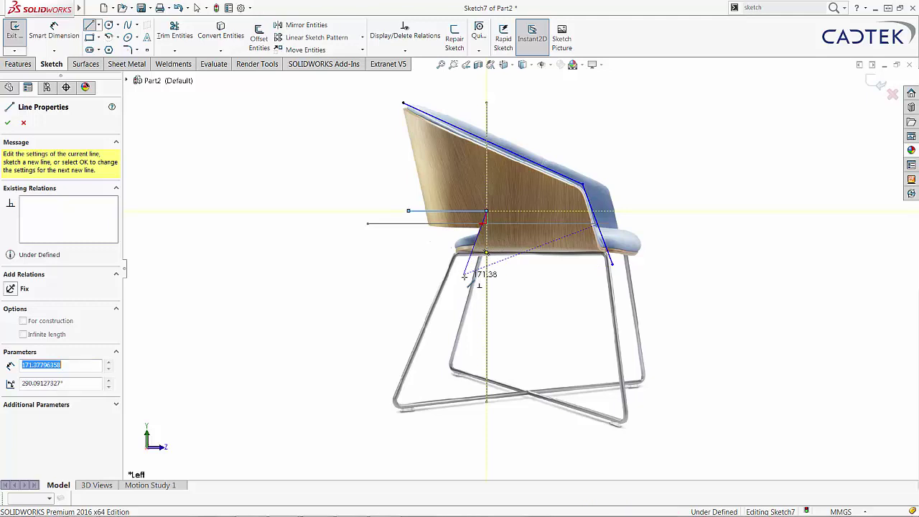
pyautogui.click(414, 275)
pyautogui.click(414, 275)
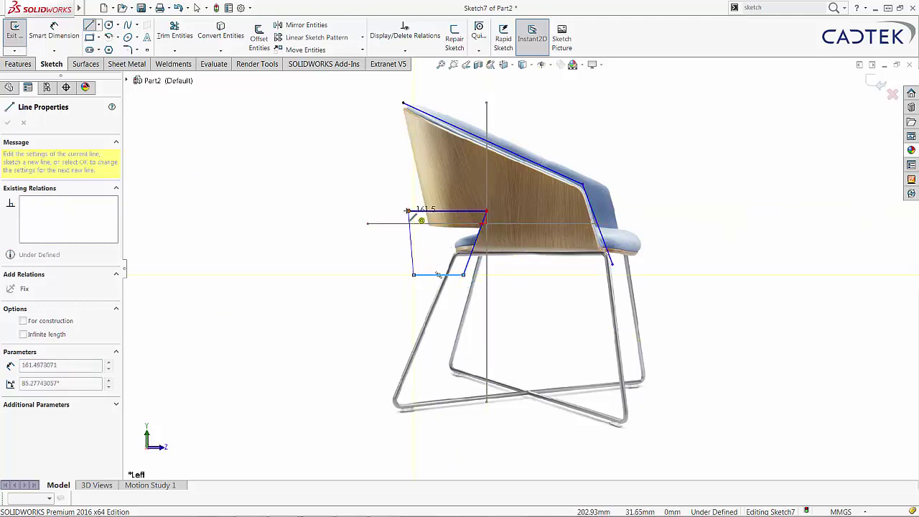
pyautogui.click(409, 211)
pyautogui.press('Escape')
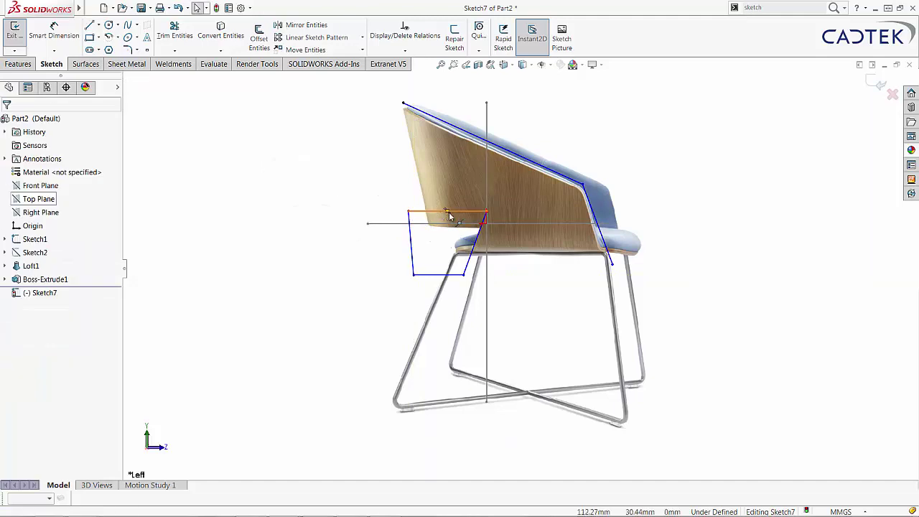
pyautogui.moveTo(461, 214); pyautogui.dragTo(462, 226)
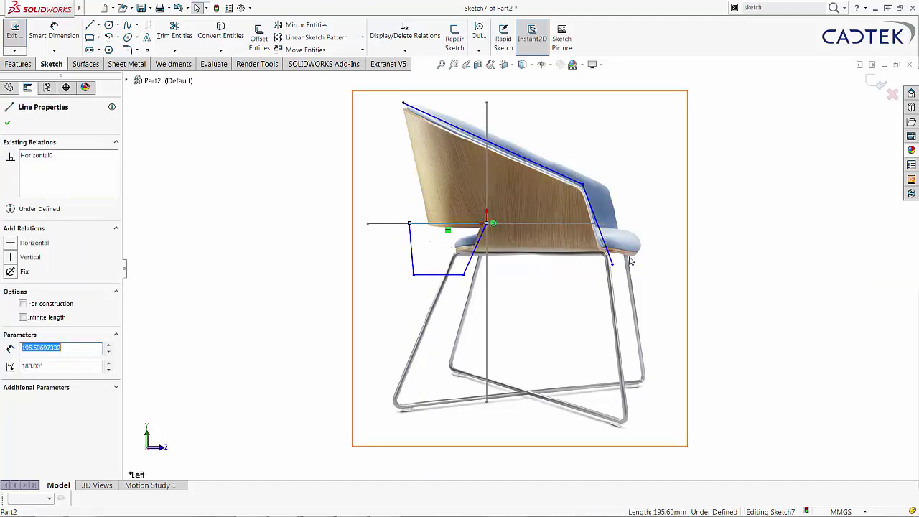
pyautogui.click(775, 168)
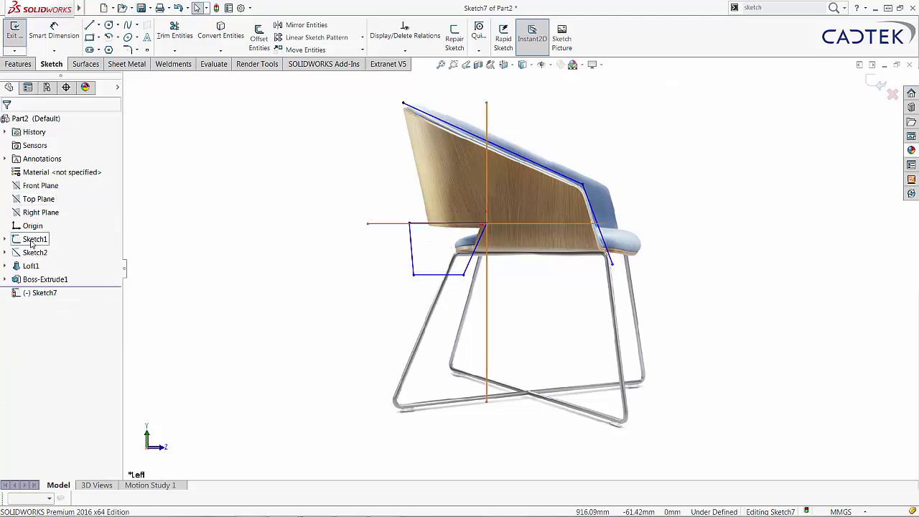
# Hide the Sketch1 picture and draw lines along the body's upper edge and down its front edge, the latter about 420 mm long.
pyautogui.click(31, 241)
pyautogui.click(37, 223)
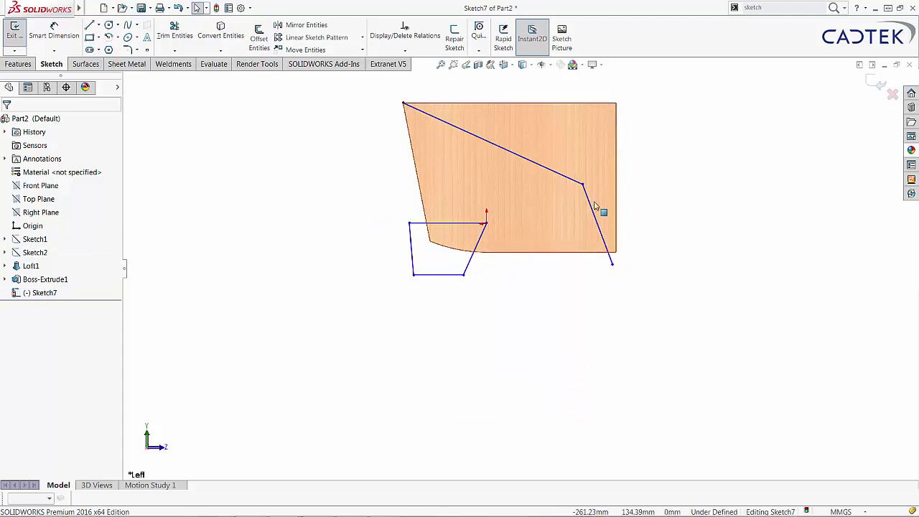
pyautogui.click(90, 25)
pyautogui.click(402, 104)
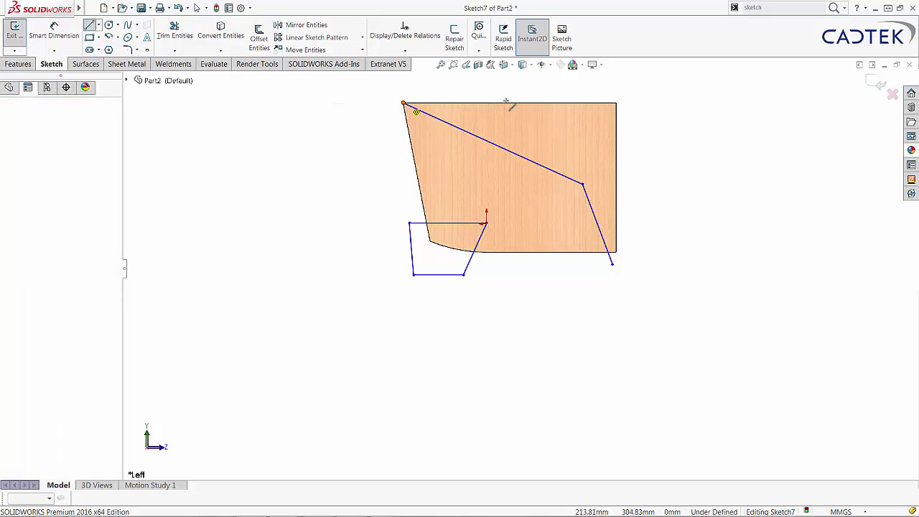
pyautogui.click(616, 103)
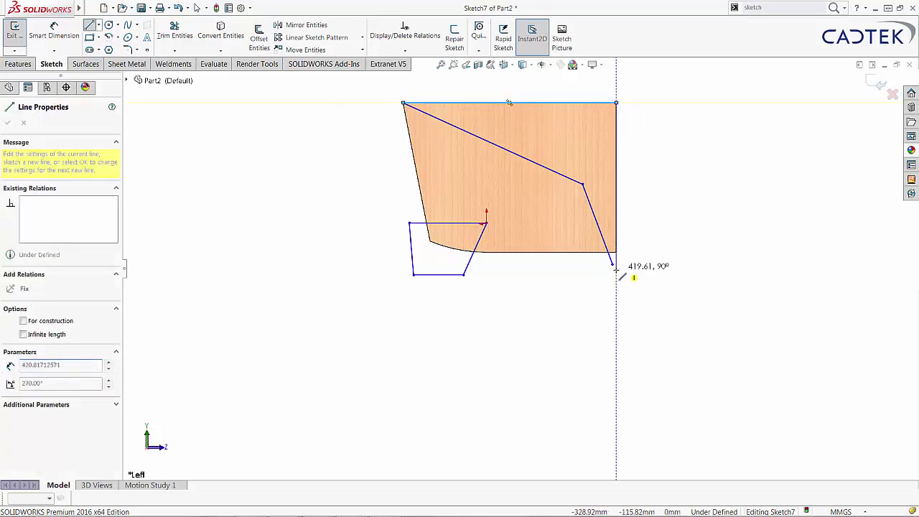
pyautogui.press('Escape')
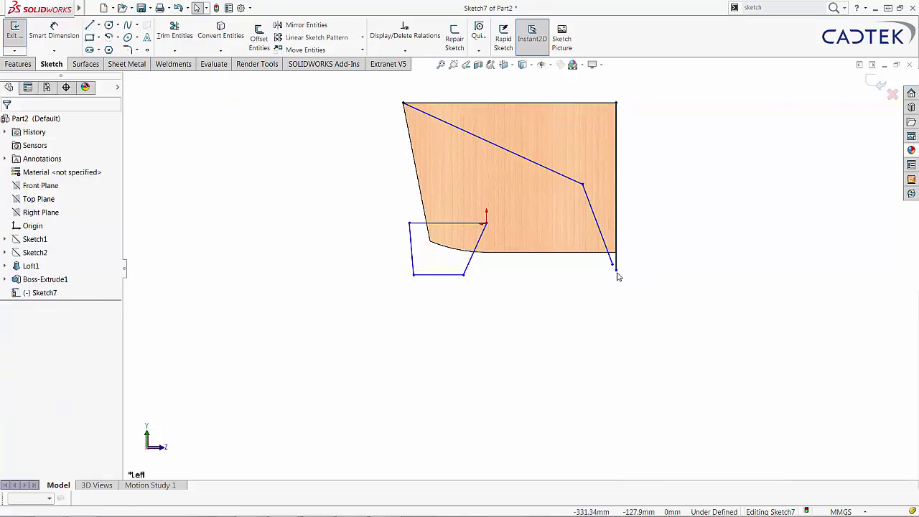
# Close the upper cutting profile by joining the open line ends at the body's lower front corner.
pyautogui.click(617, 251)
pyautogui.moveTo(617, 256); pyautogui.dragTo(616, 252)
pyautogui.click(656, 218)
# Extrude-cut both closed profiles through the body with the direction reversed and the end condition Through All.
pyautogui.click(18, 64)
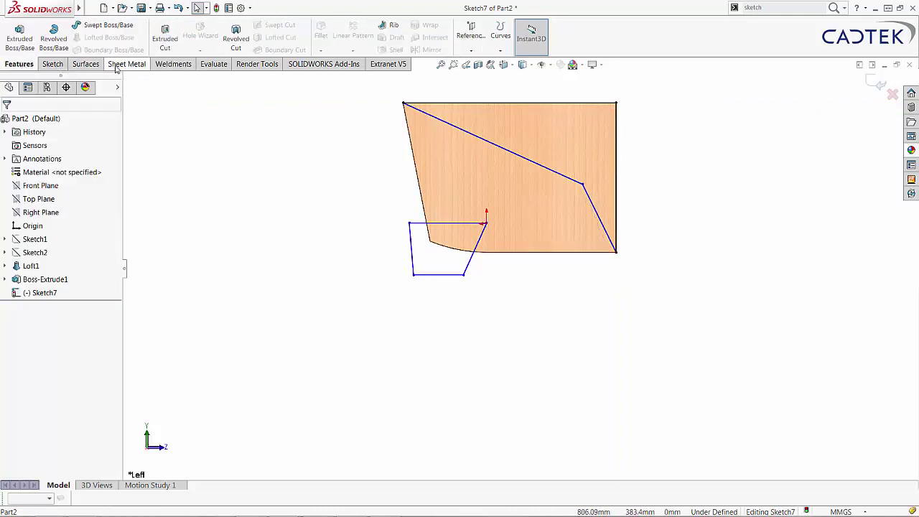
pyautogui.click(235, 36)
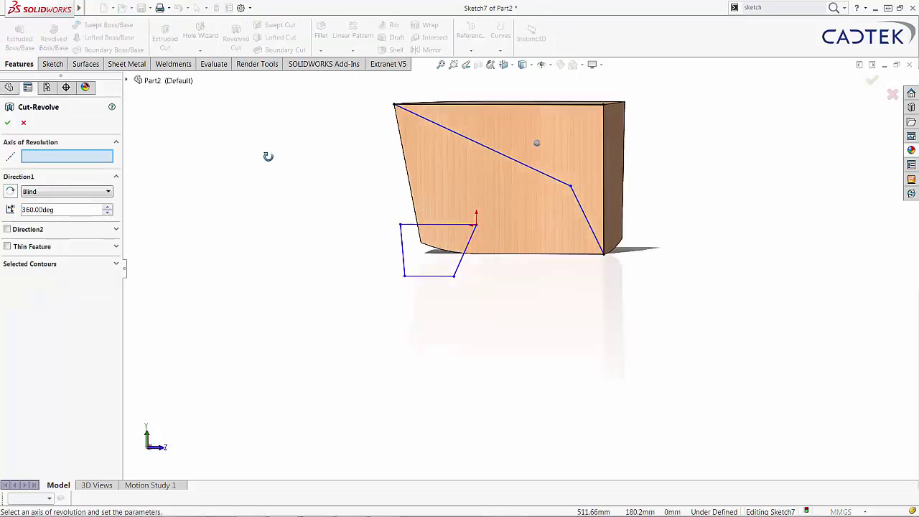
pyautogui.click(23, 123)
pyautogui.click(164, 40)
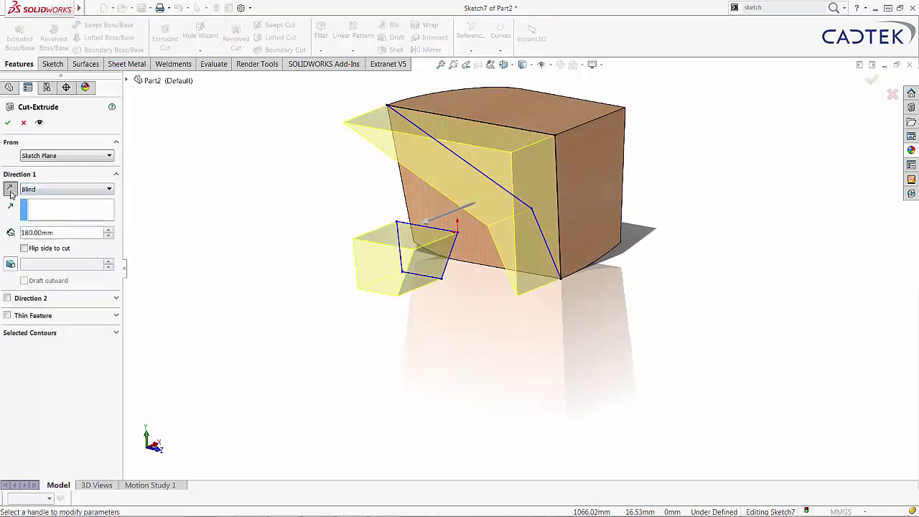
pyautogui.click(10, 189)
pyautogui.click(64, 189)
pyautogui.click(44, 205)
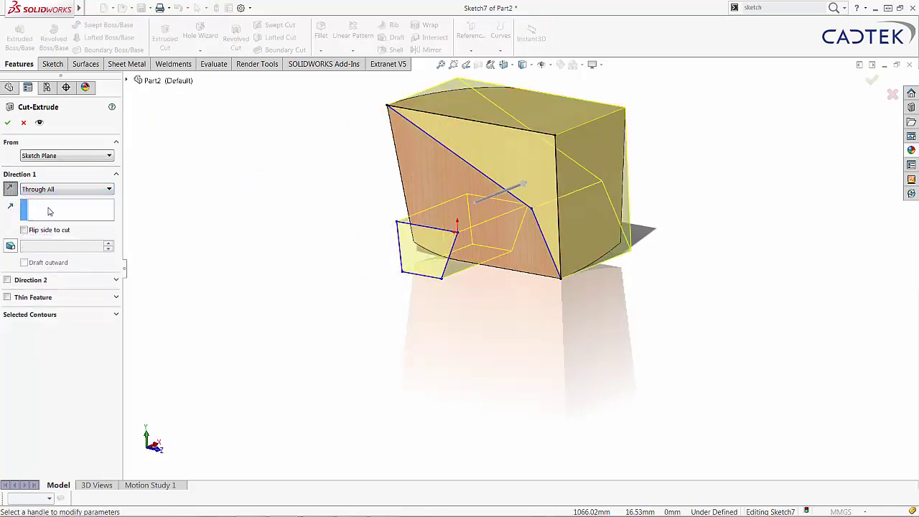
pyautogui.click(7, 123)
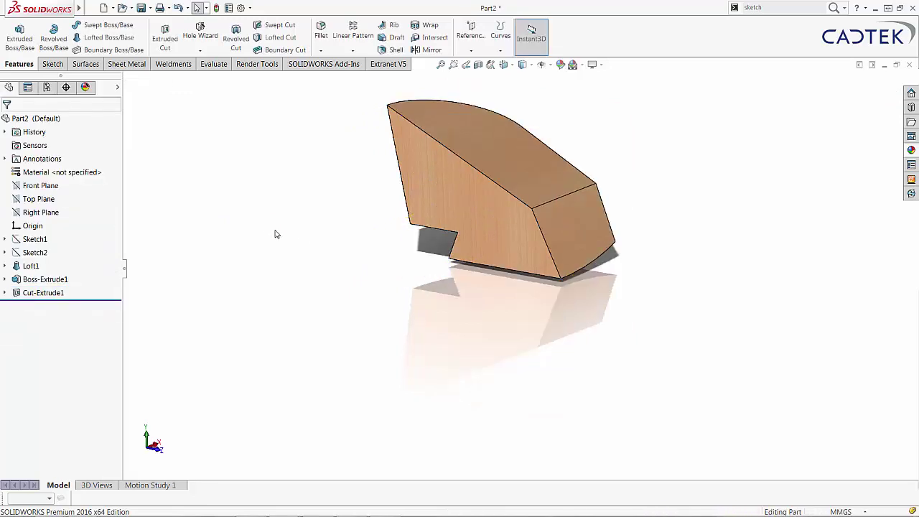
# Shell the body with a 10 mm wall, removing the top, front and flat mid-plane side faces and both notch faces.
pyautogui.moveTo(289, 237)
pyautogui.mouseDown(button='middle')
pyautogui.moveTo(279, 217)
pyautogui.moveTo(230, 211)
pyautogui.moveTo(173, 229)
pyautogui.moveTo(328, 227)
pyautogui.moveTo(299, 234)
pyautogui.moveTo(297, 250)
pyautogui.mouseUp(button='middle')
pyautogui.scroll(-1, 378, 171)
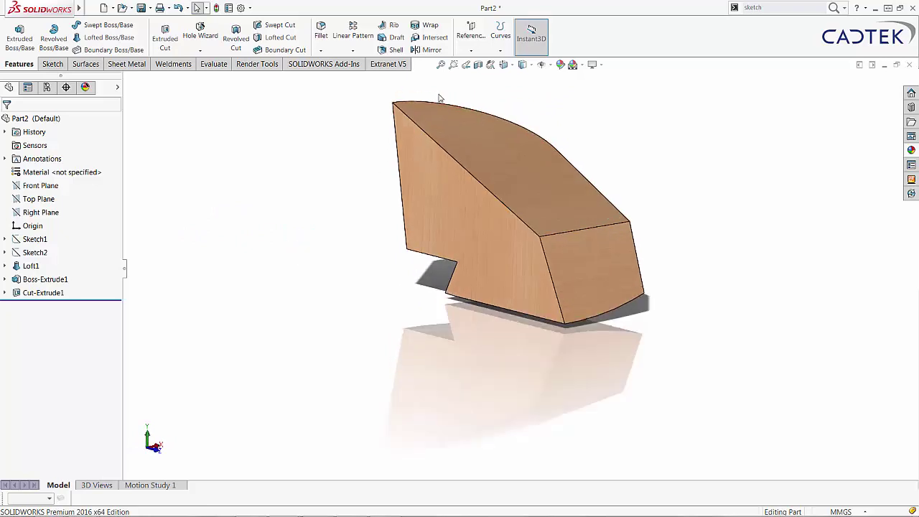
pyautogui.scroll(-2, 442, 99)
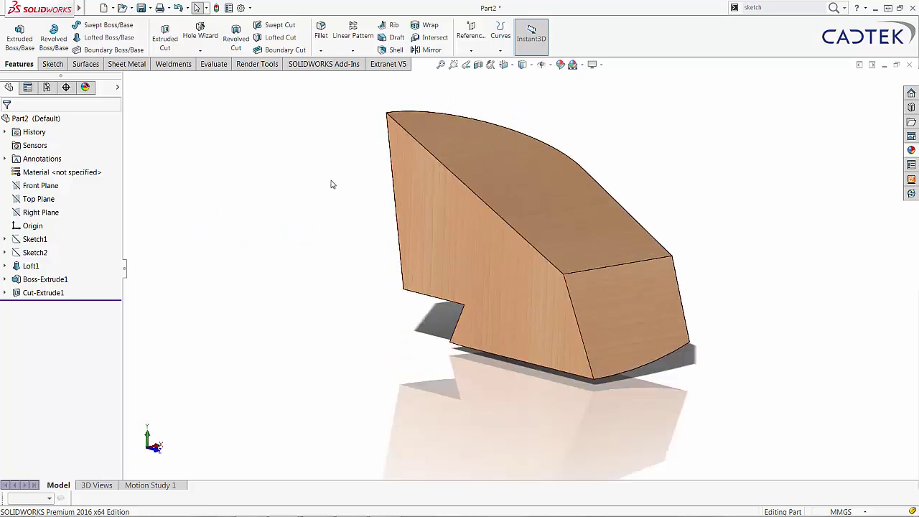
pyautogui.click(394, 50)
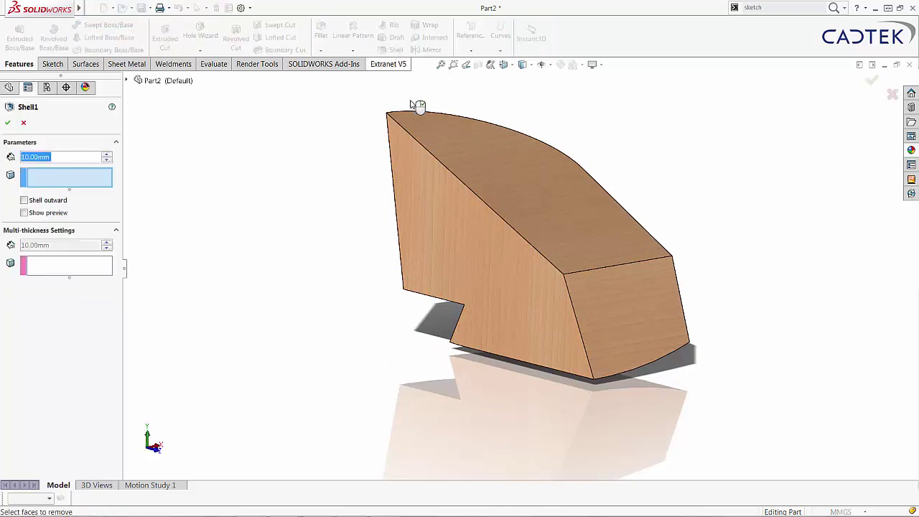
pyautogui.click(491, 175)
pyautogui.click(577, 287)
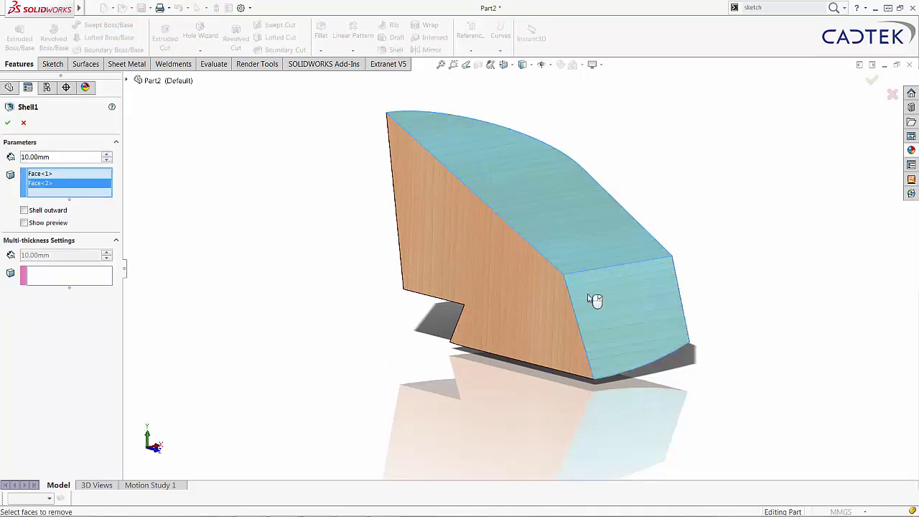
pyautogui.click(474, 256)
pyautogui.moveTo(462, 241); pyautogui.dragTo(517, 260, button='middle')
pyautogui.click(506, 282)
pyautogui.click(523, 305)
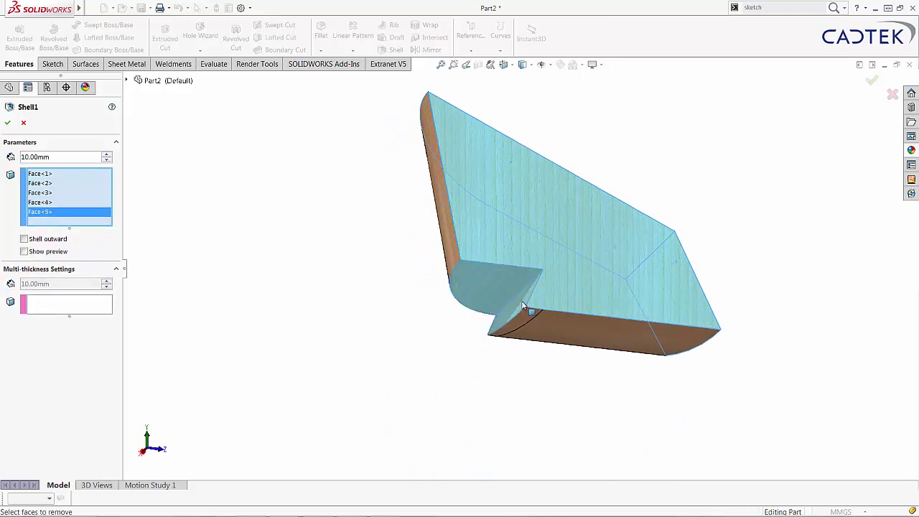
pyautogui.click(7, 124)
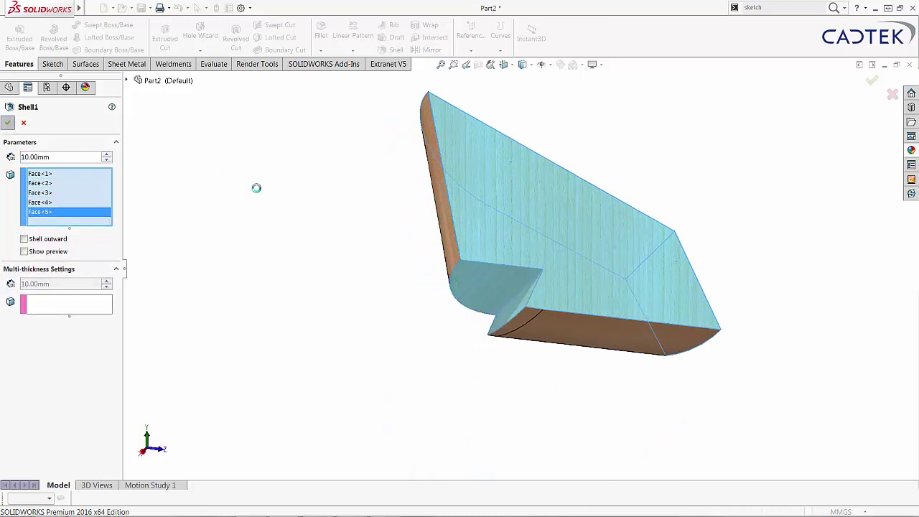
# Roll the feature history back to just before the shell.
pyautogui.moveTo(344, 180); pyautogui.dragTo(275, 274, button='middle')
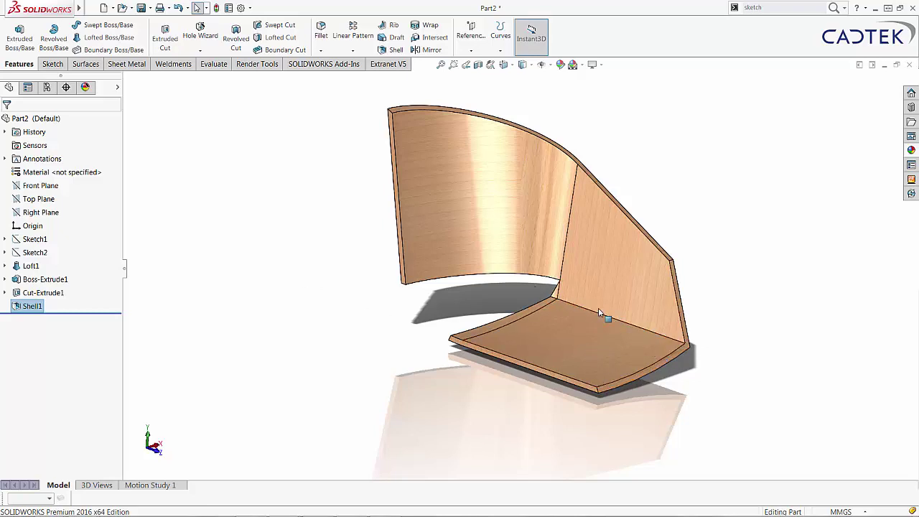
pyautogui.moveTo(705, 304); pyautogui.dragTo(644, 254, button='middle')
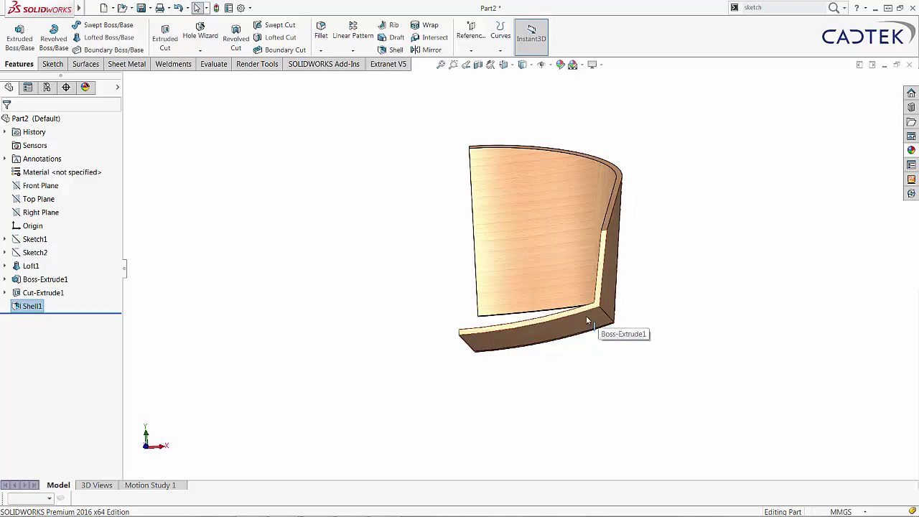
pyautogui.moveTo(574, 301); pyautogui.dragTo(585, 337, button='middle')
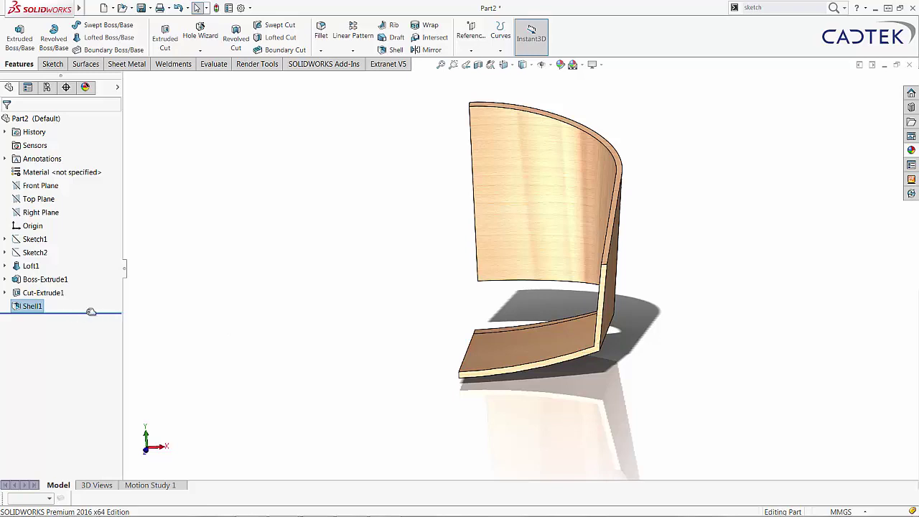
pyautogui.moveTo(91, 312); pyautogui.dragTo(89, 300)
pyautogui.moveTo(343, 229); pyautogui.dragTo(283, 224, button='middle')
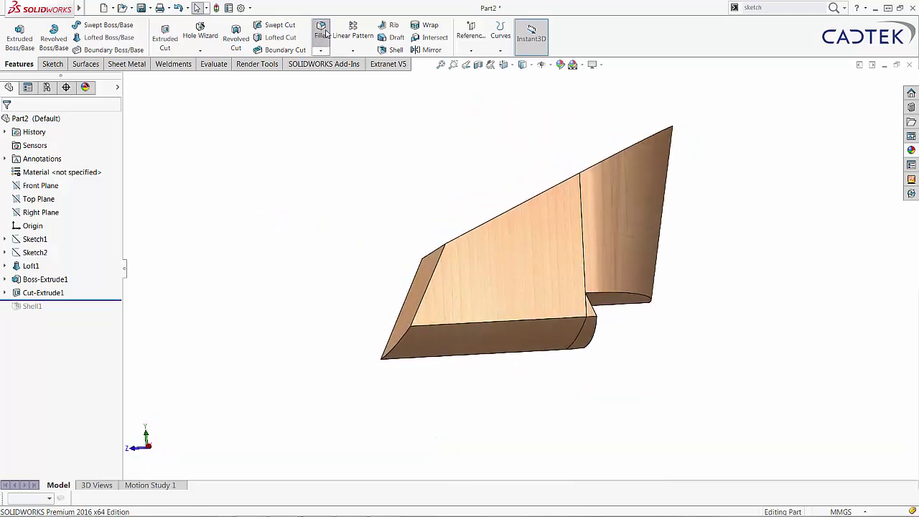
# Fillet the long lower outer edge of the side with a 40 mm radius, and roll the history forward past the shell.
pyautogui.click(320, 32)
pyautogui.click(507, 324)
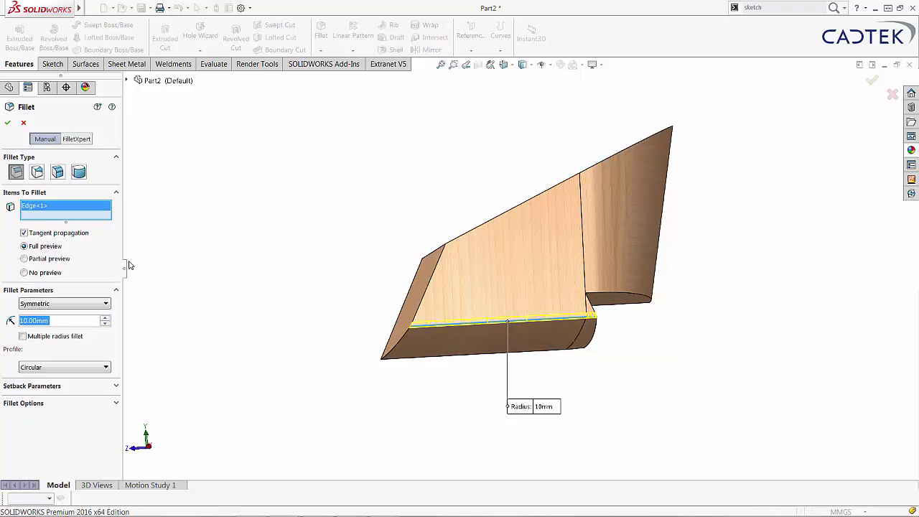
pyautogui.write('40')
pyautogui.press('Return')
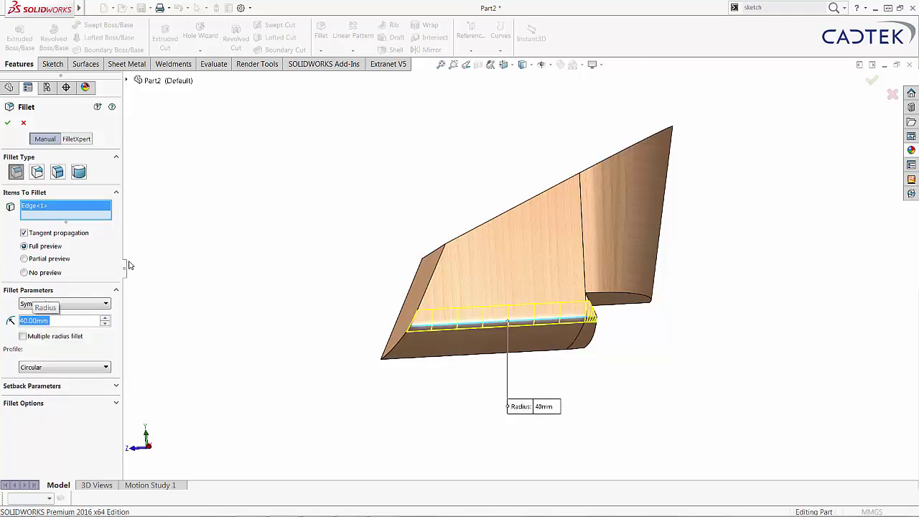
pyautogui.moveTo(265, 211); pyautogui.dragTo(306, 222, button='middle')
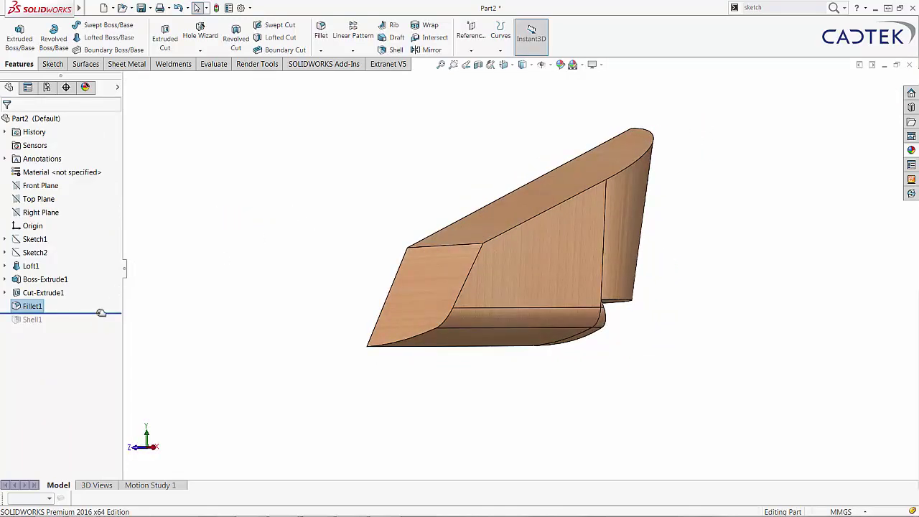
pyautogui.moveTo(102, 313); pyautogui.dragTo(102, 316)
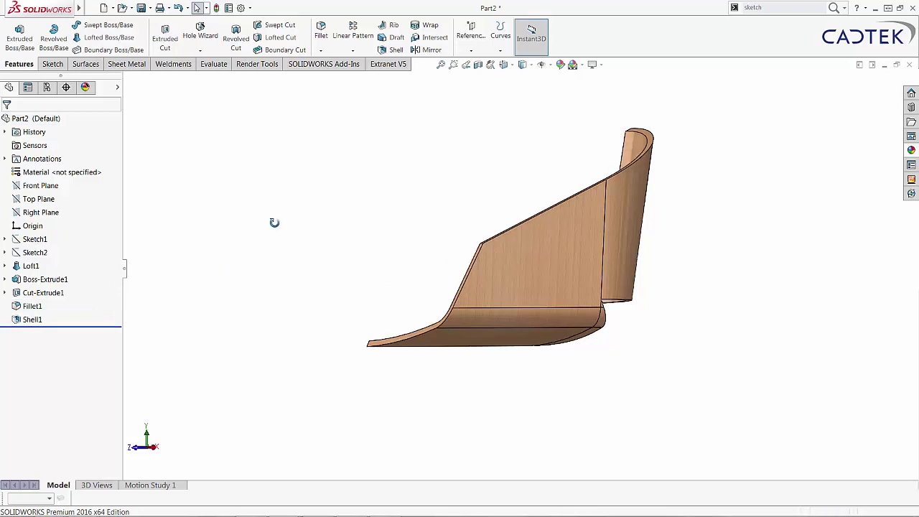
# Fillet the upper front corner edge of the side panel with a 50 mm radius.
pyautogui.moveTo(277, 223); pyautogui.dragTo(367, 265, button='middle')
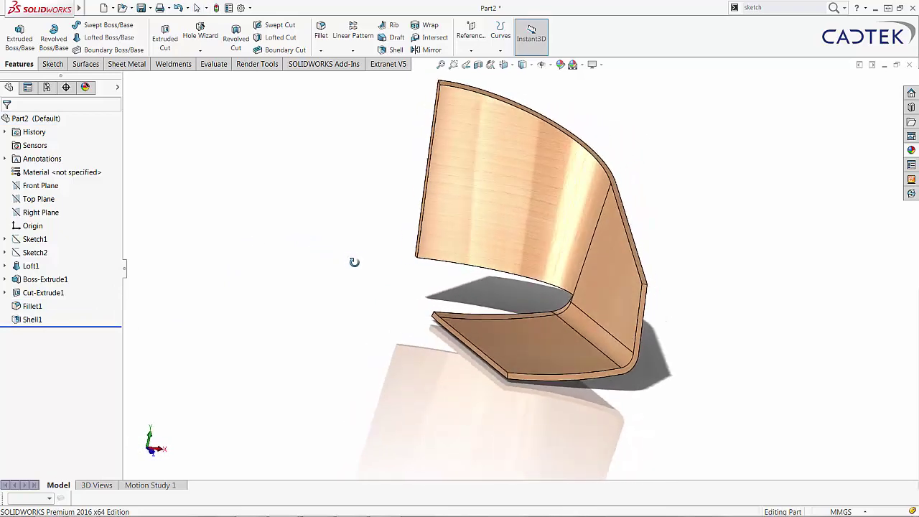
pyautogui.moveTo(354, 262); pyautogui.dragTo(310, 208, button='middle')
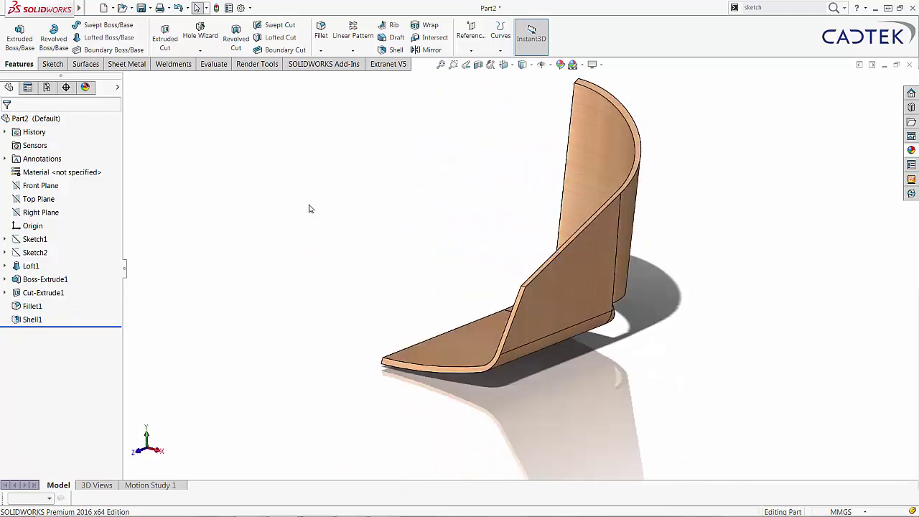
pyautogui.moveTo(354, 228); pyautogui.dragTo(397, 244, button='middle')
pyautogui.scroll(-3, 489, 278)
pyautogui.scroll(-2, 489, 278)
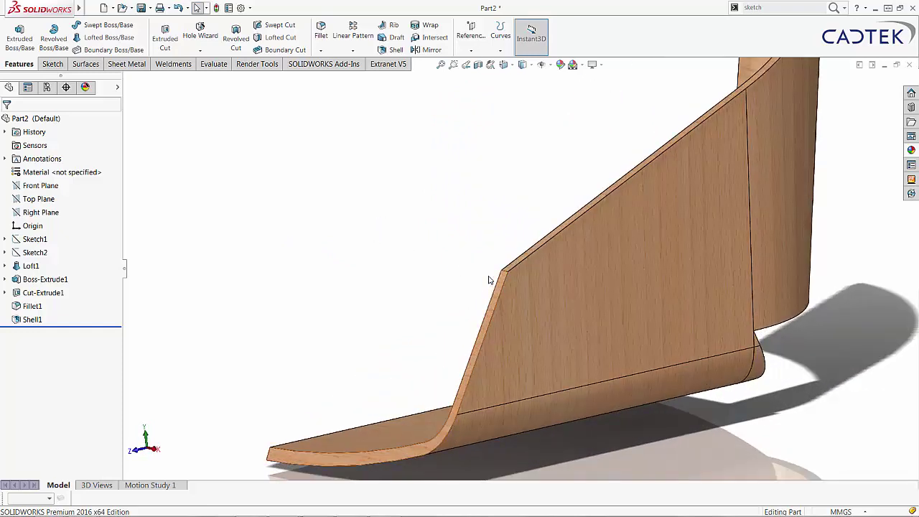
pyautogui.click(503, 275)
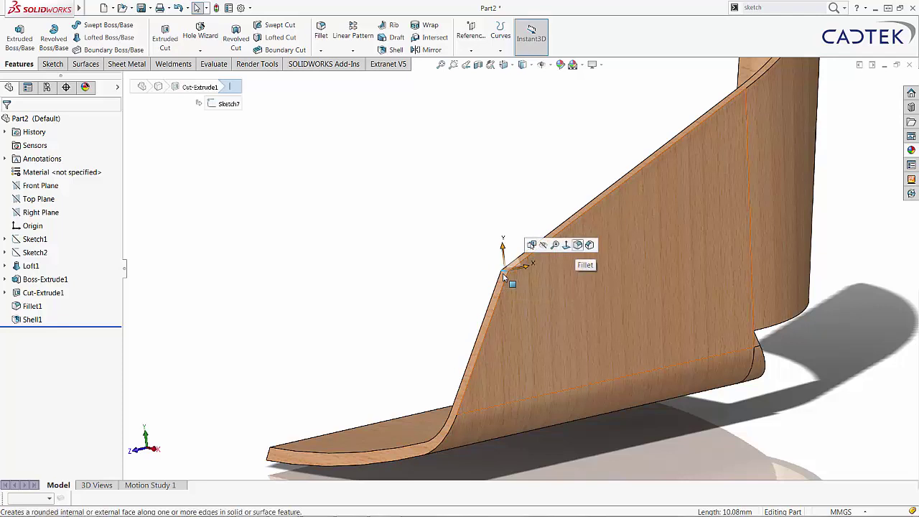
pyautogui.click(578, 244)
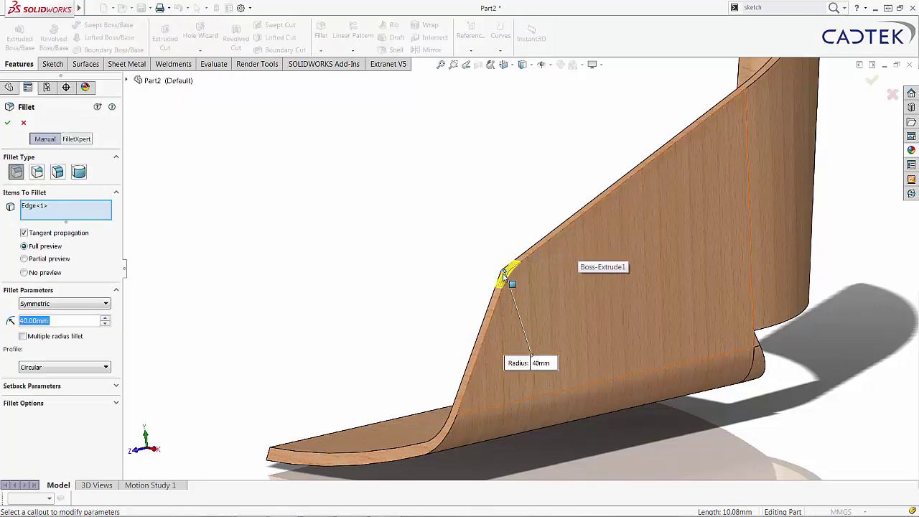
pyautogui.write('50')
pyautogui.press('Return')
pyautogui.press('Return')
# Mirror the half-shell body about the seat's flat inner end face, with Merge solids on.
pyautogui.scroll(6, 503, 278)
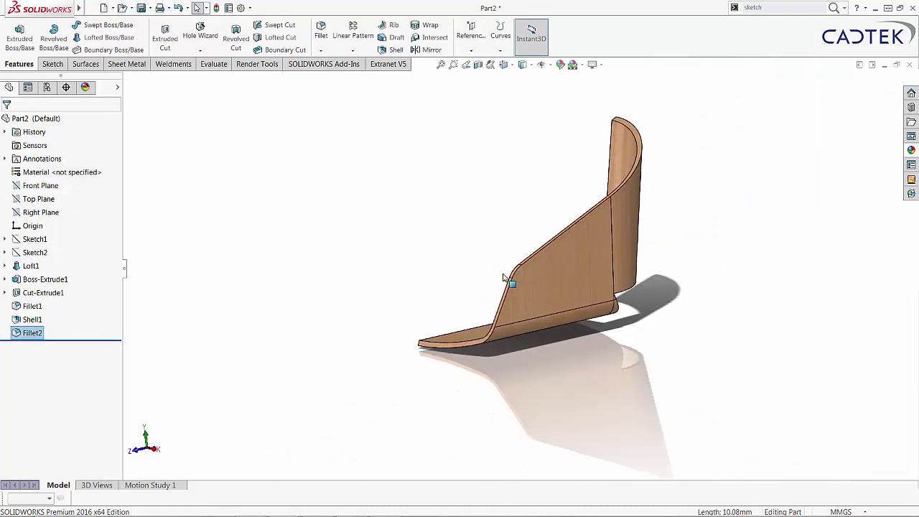
pyautogui.moveTo(504, 277); pyautogui.dragTo(575, 278, button='middle')
pyautogui.hotkey('ctrl', '7')
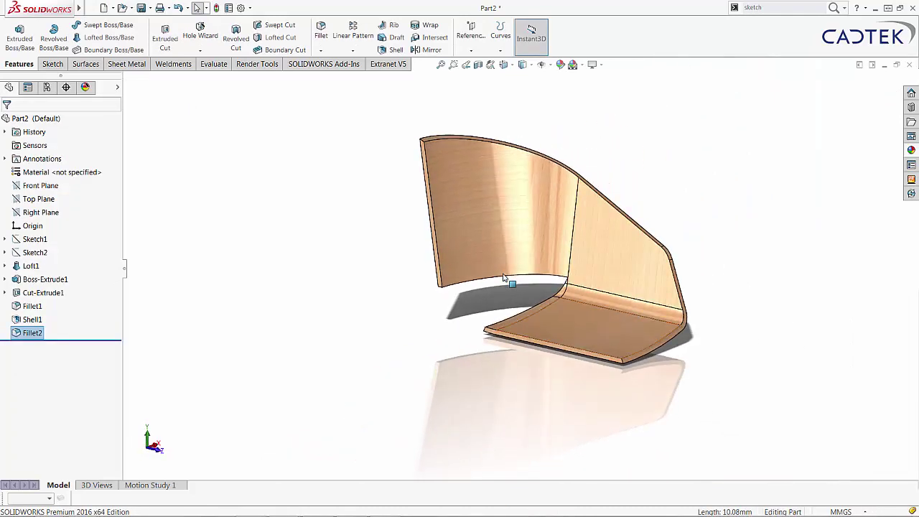
pyautogui.scroll(-2, 503, 277)
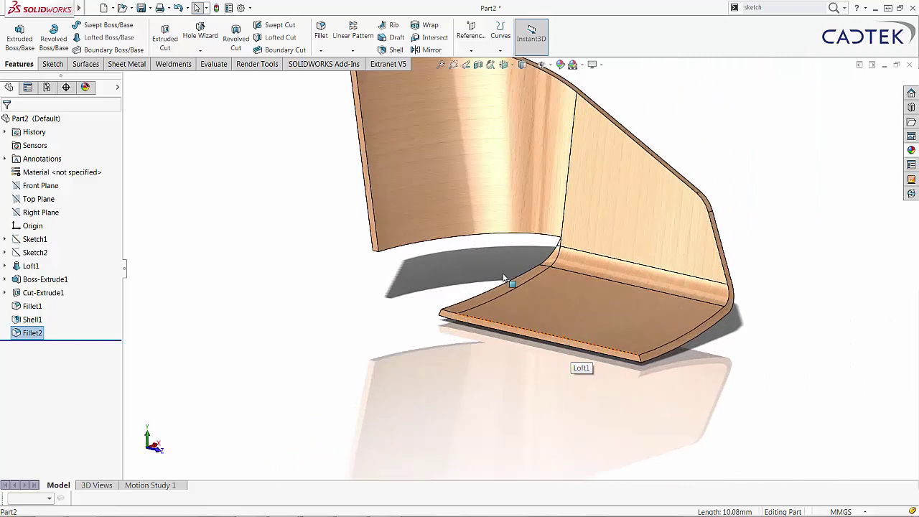
pyautogui.click(503, 277)
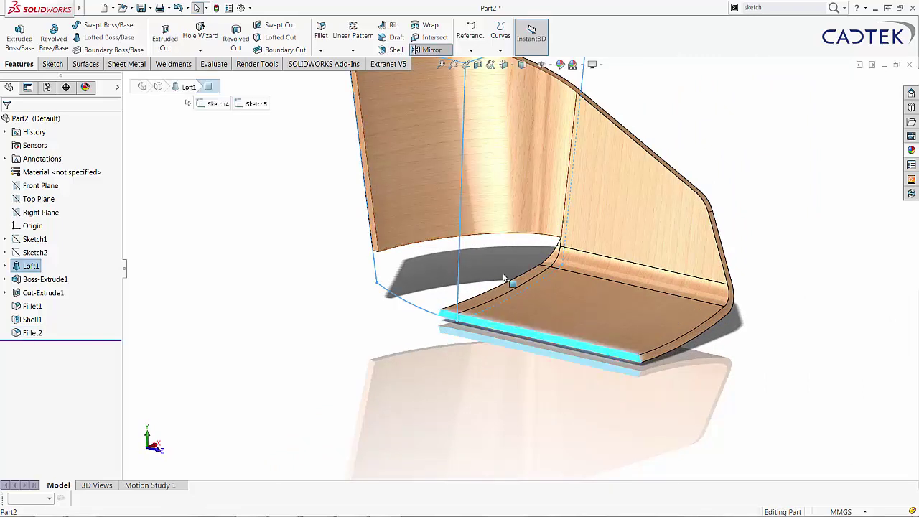
pyautogui.click(431, 50)
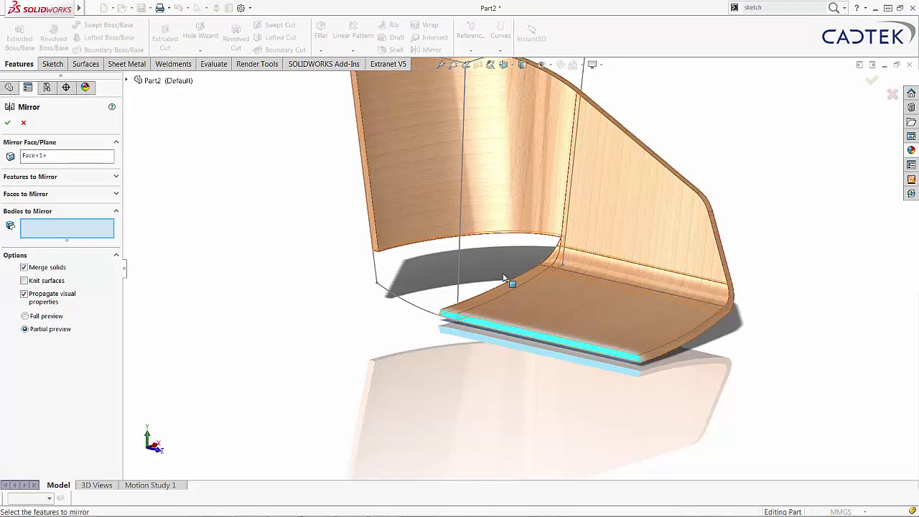
pyautogui.click(503, 277)
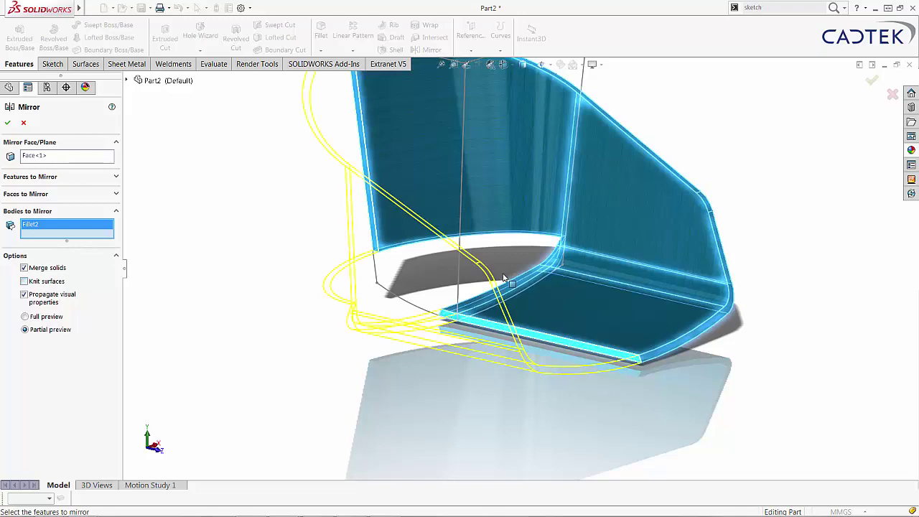
pyautogui.press('Return')
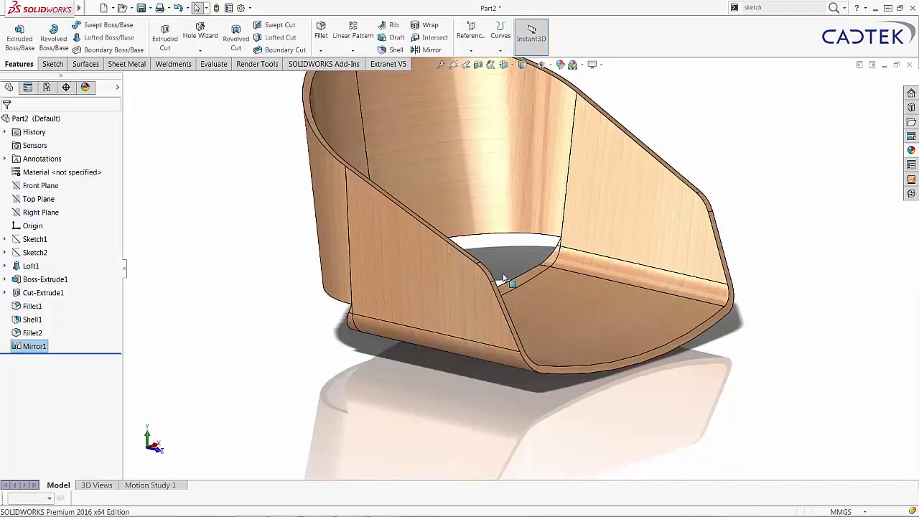
pyautogui.moveTo(503, 277)
pyautogui.mouseDown(button='middle')
pyautogui.moveTo(423, 240)
pyautogui.moveTo(431, 280)
pyautogui.moveTo(417, 291)
pyautogui.moveTo(510, 280)
pyautogui.mouseUp(button='middle')
pyautogui.scroll(-1, 503, 277)
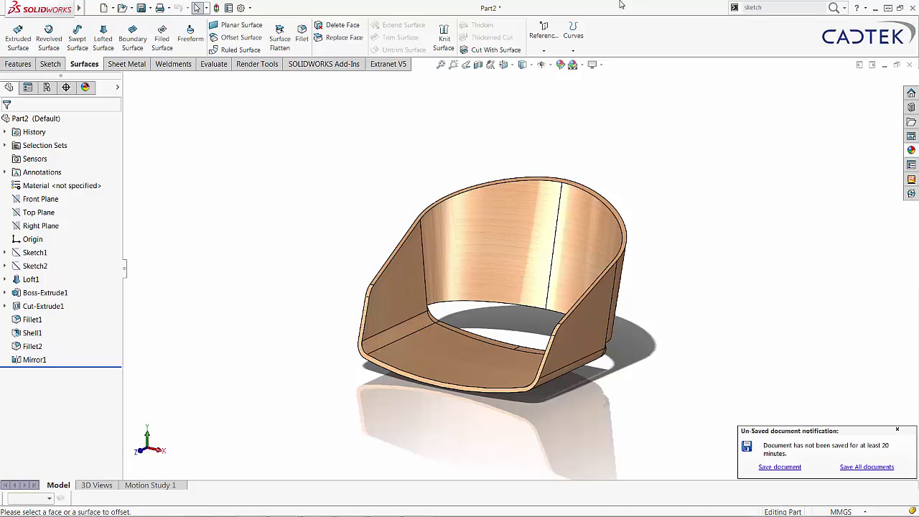
pyautogui.rightClick(249, 70)
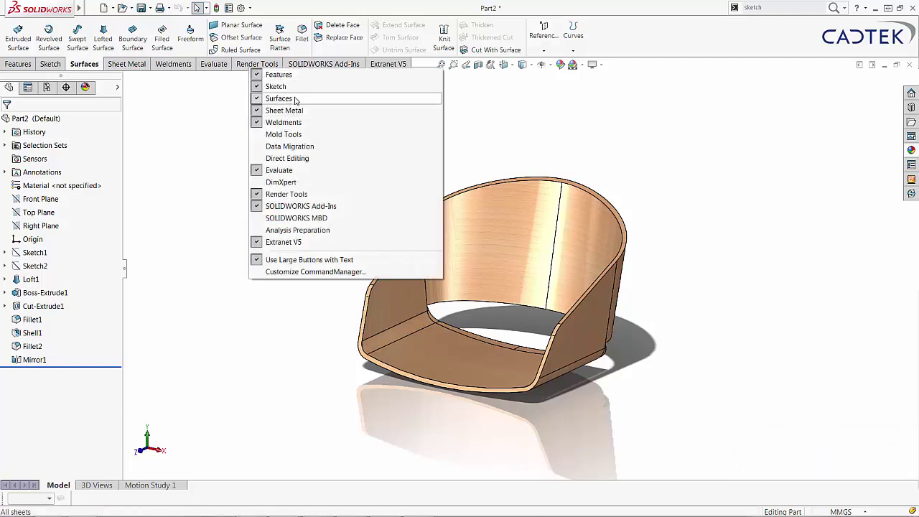
pyautogui.click(179, 105)
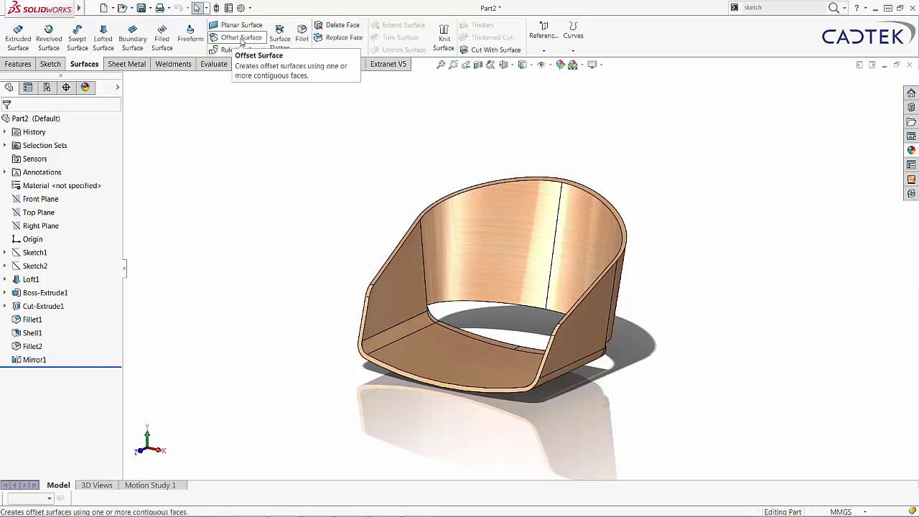
# Start an Offset Surface and select all the tangent inner faces of the wooden seat shell.
pyautogui.click(241, 41)
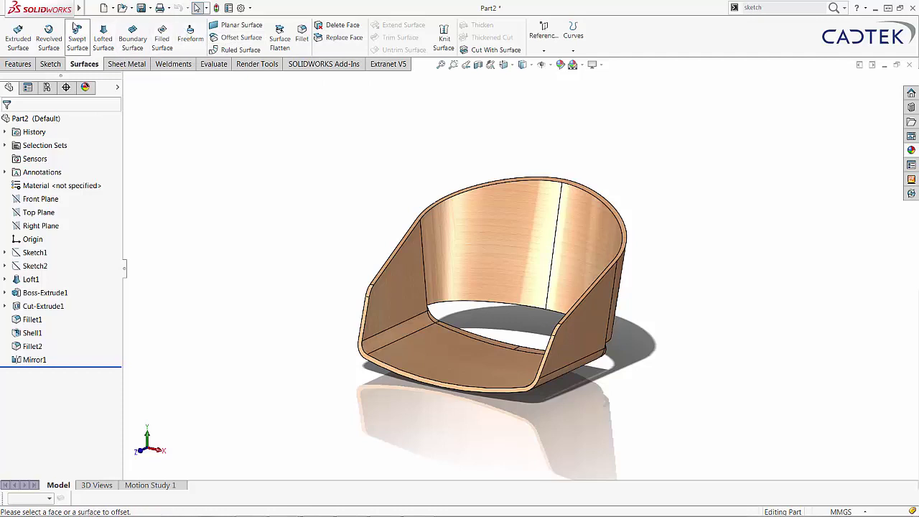
pyautogui.moveTo(75, 9)
pyautogui.click(130, 7)
pyautogui.moveTo(175, 8)
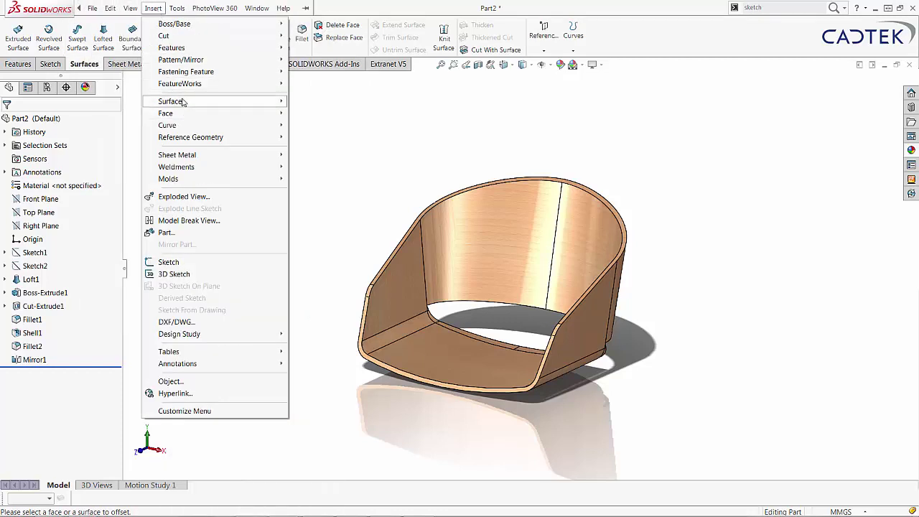
pyautogui.moveTo(184, 102)
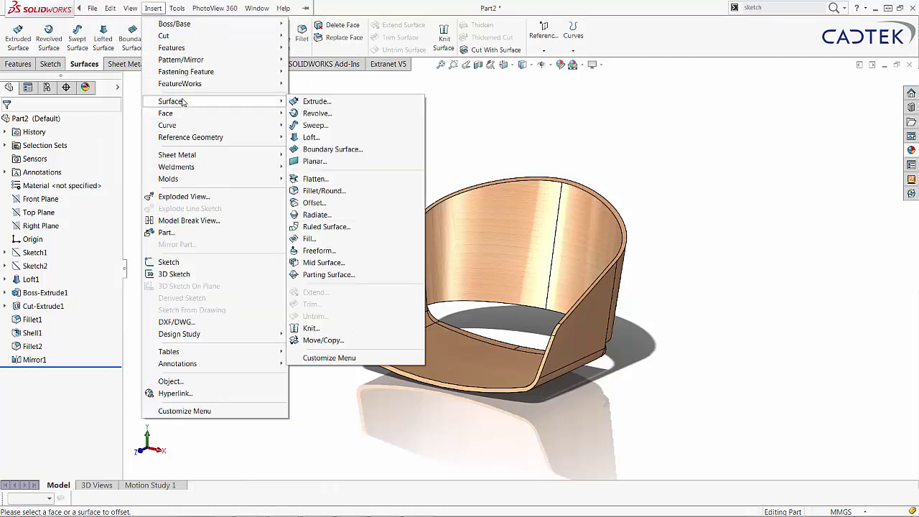
pyautogui.click(328, 206)
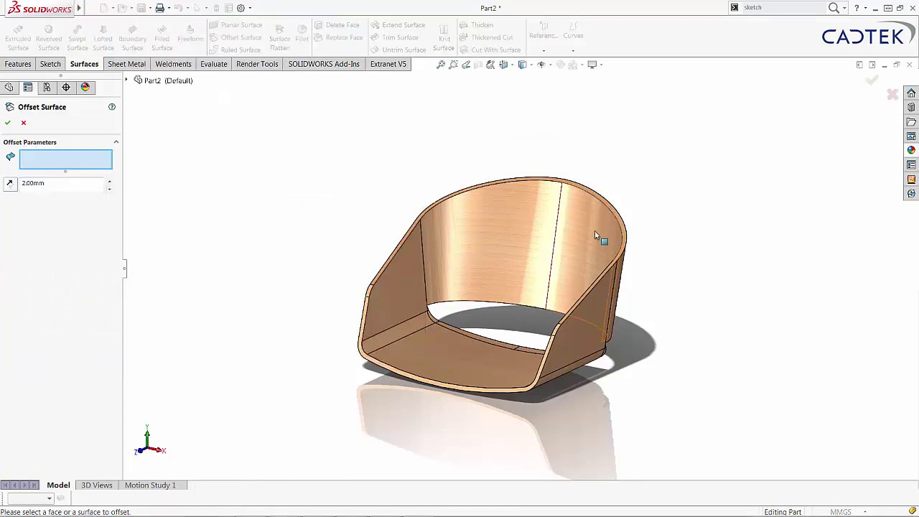
pyautogui.rightClick(442, 341)
pyautogui.click(478, 433)
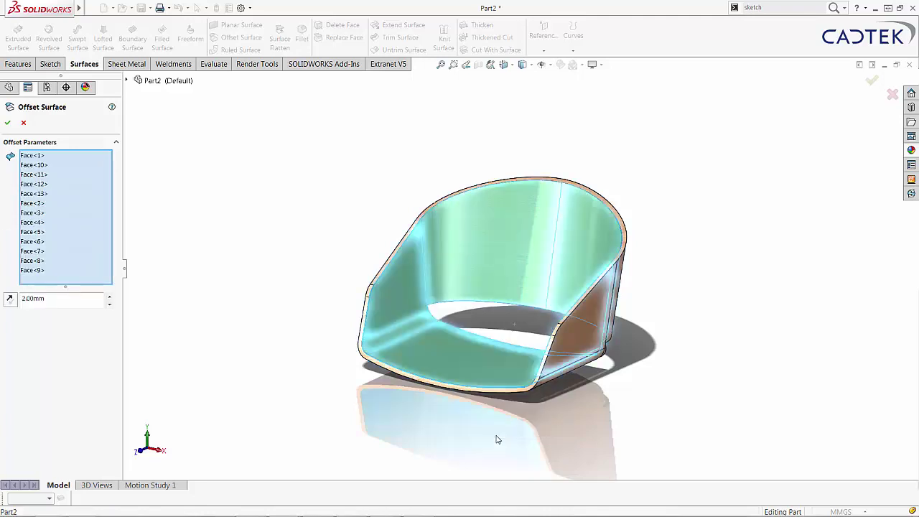
# Set the offset distance to 2 mm towards the inside of the seat and create the offset surface.
pyautogui.scroll(-3, 388, 335)
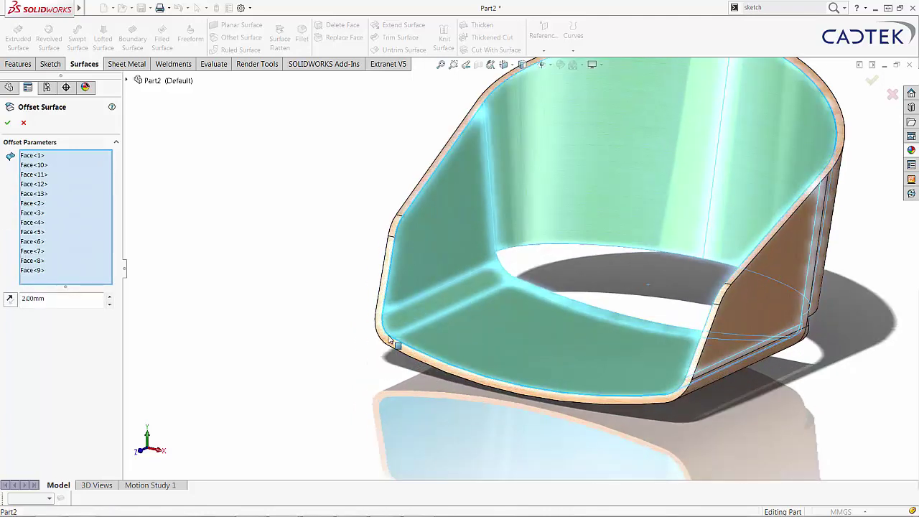
pyautogui.scroll(-5, 389, 335)
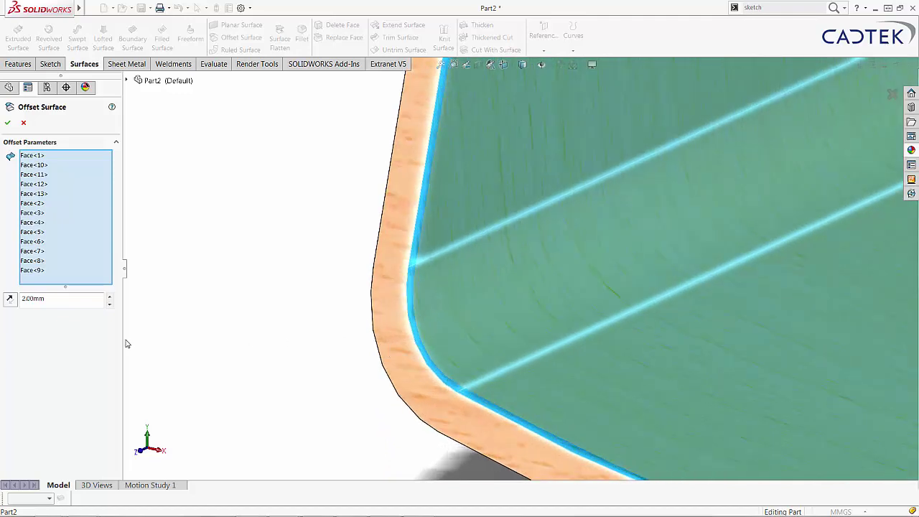
pyautogui.click(109, 296)
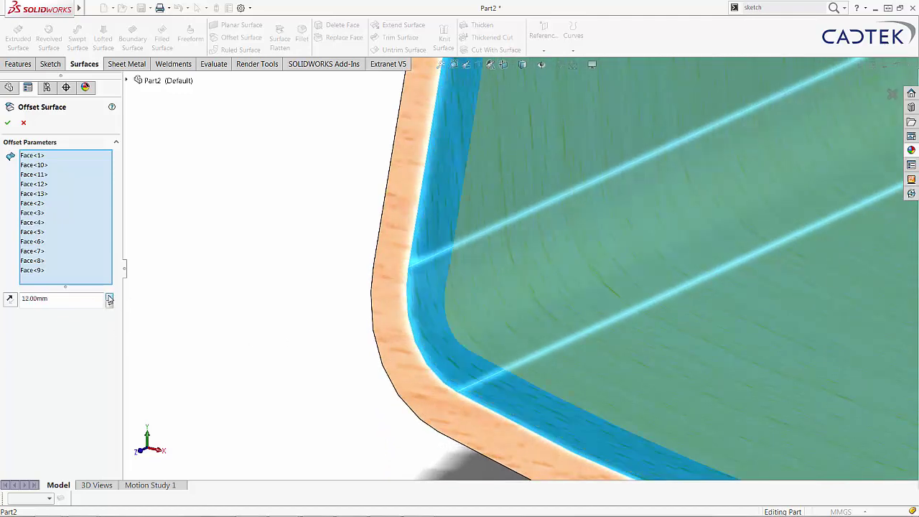
pyautogui.click(110, 297)
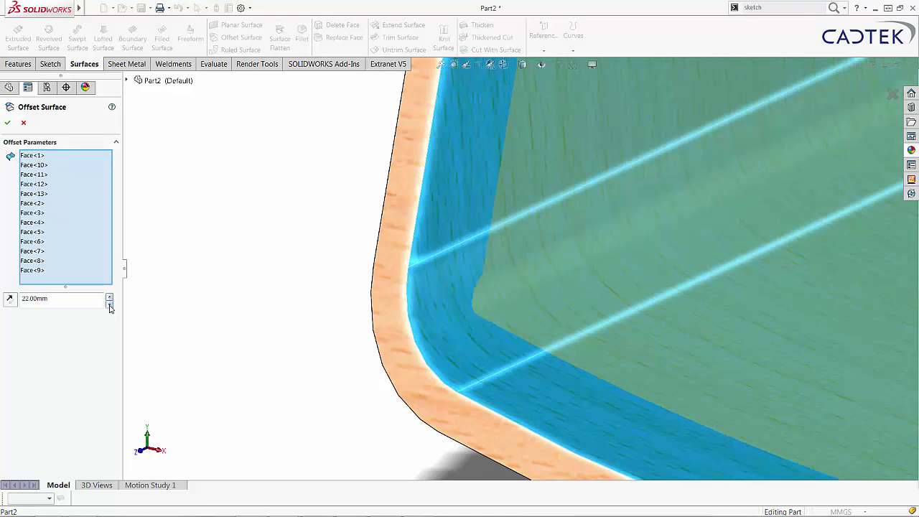
pyautogui.click(109, 306)
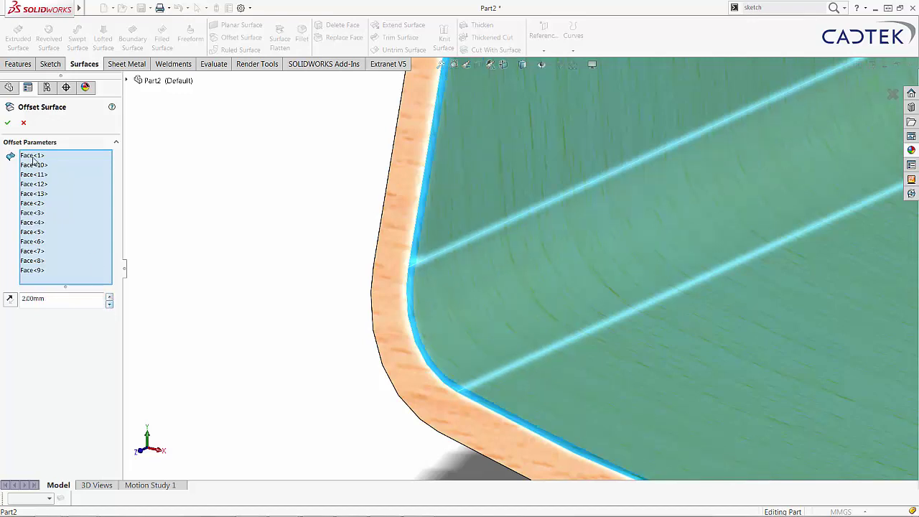
pyautogui.click(7, 122)
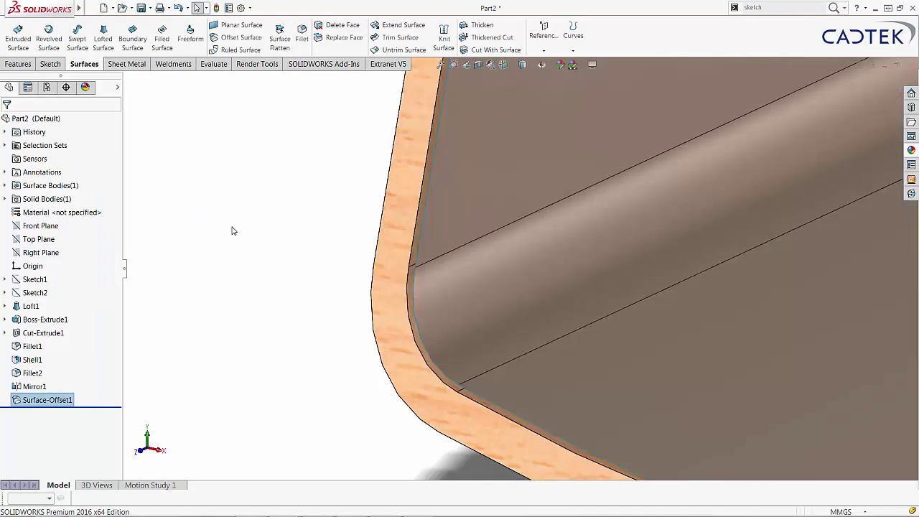
# Thicken the offset surface by 20 mm towards the inside of the seat to form the cushion, with Merge result on.
pyautogui.scroll(5, 389, 242)
pyautogui.scroll(1, 439, 232)
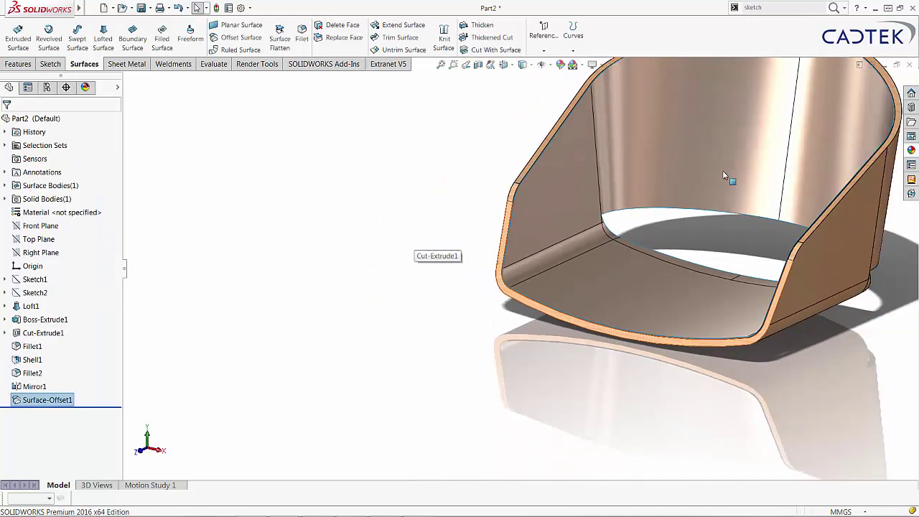
pyautogui.scroll(1, 731, 174)
pyautogui.scroll(-1, 739, 168)
pyautogui.scroll(1, 739, 168)
pyautogui.scroll(-2, 742, 161)
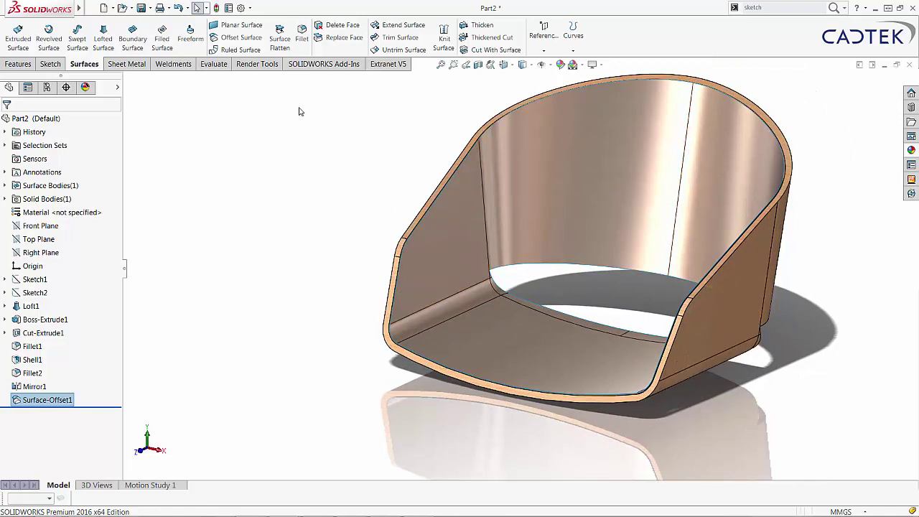
pyautogui.moveTo(81, 8)
pyautogui.click(130, 8)
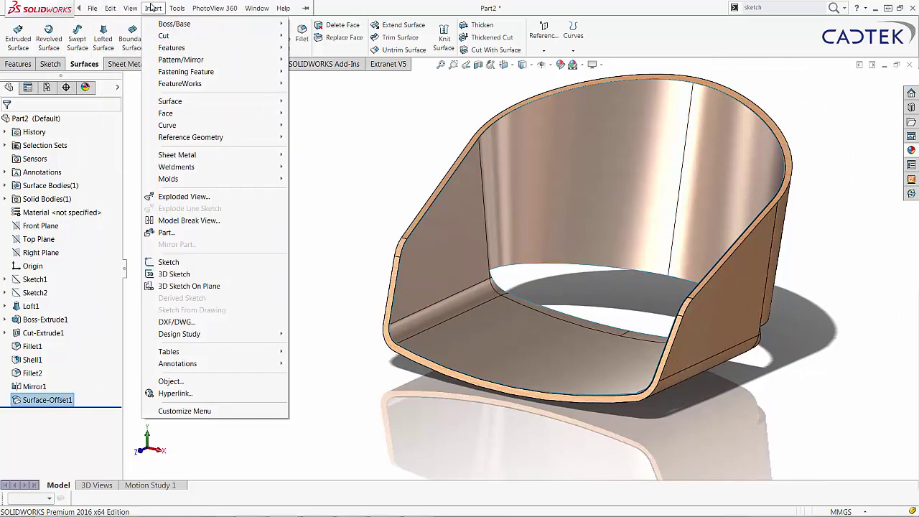
pyautogui.moveTo(164, 27)
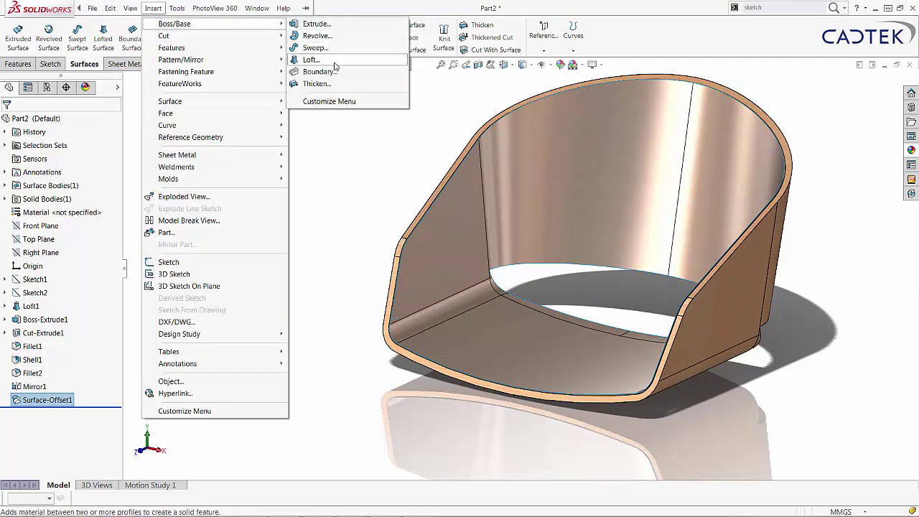
pyautogui.click(328, 84)
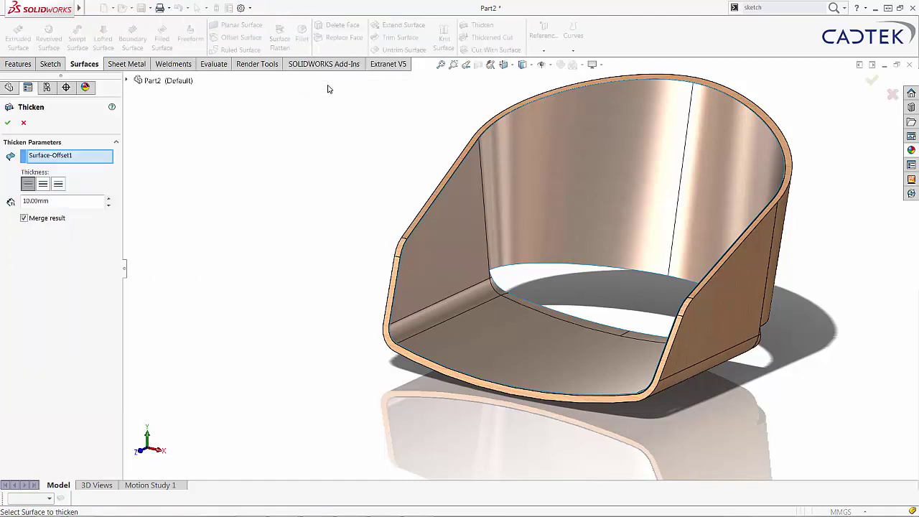
pyautogui.click(87, 201)
pyautogui.doubleClick(86, 201)
pyautogui.write('20')
pyautogui.press('Return')
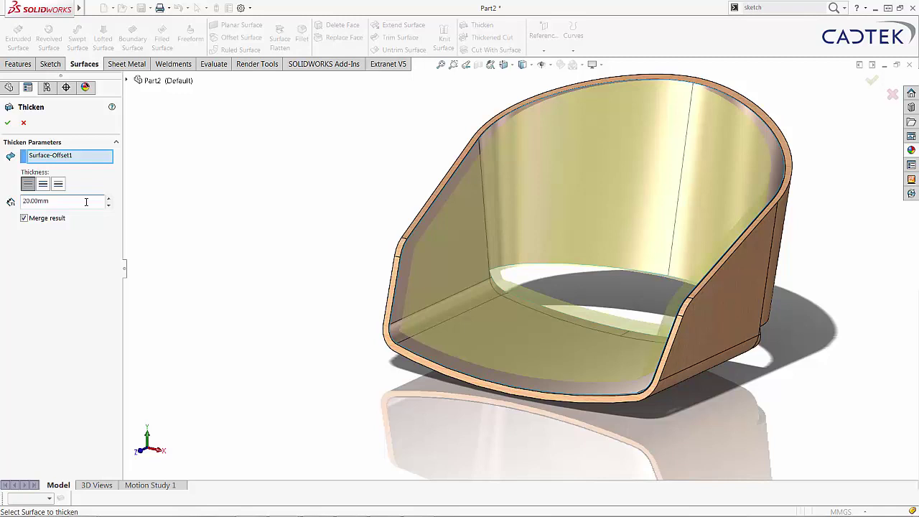
pyautogui.click(8, 122)
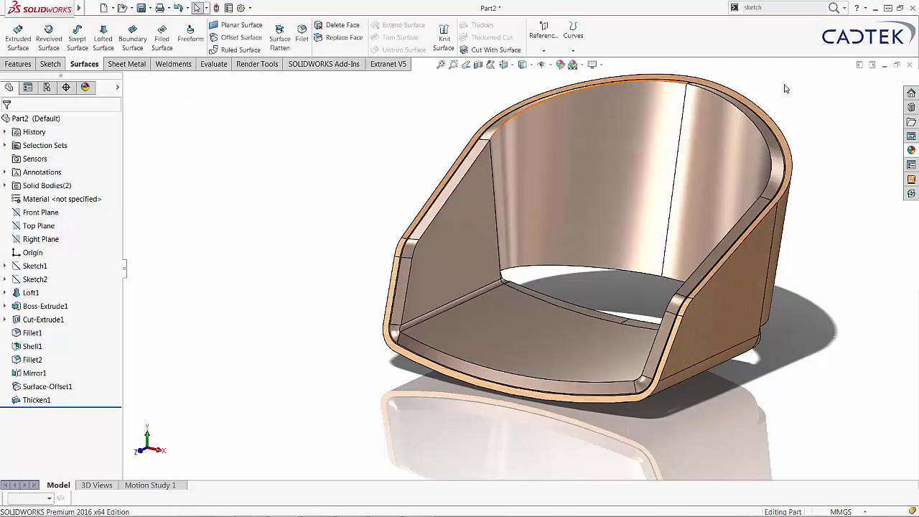
# Apply a blue fabric appearance to the thickened cushion body.
pyautogui.click(913, 151)
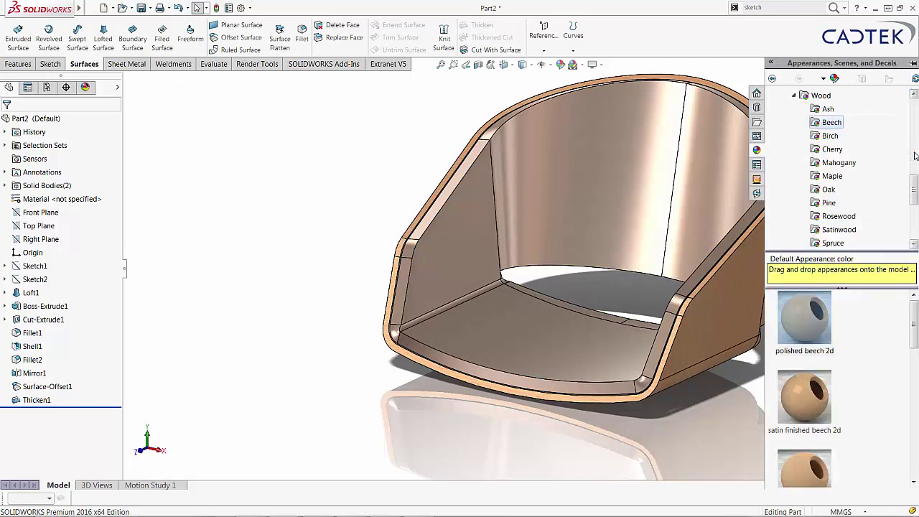
pyautogui.click(795, 97)
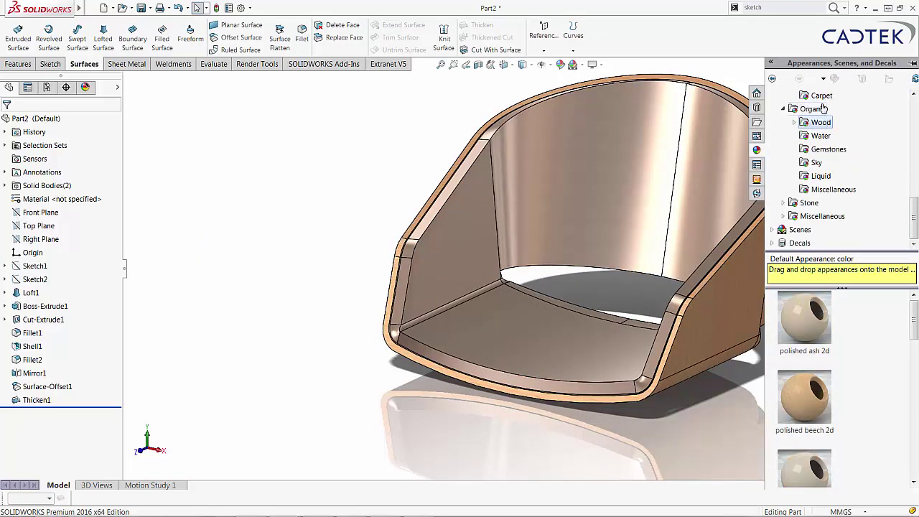
pyautogui.moveTo(913, 216); pyautogui.dragTo(914, 194)
pyautogui.click(819, 135)
pyautogui.moveTo(811, 477); pyautogui.dragTo(549, 331)
pyautogui.click(554, 327)
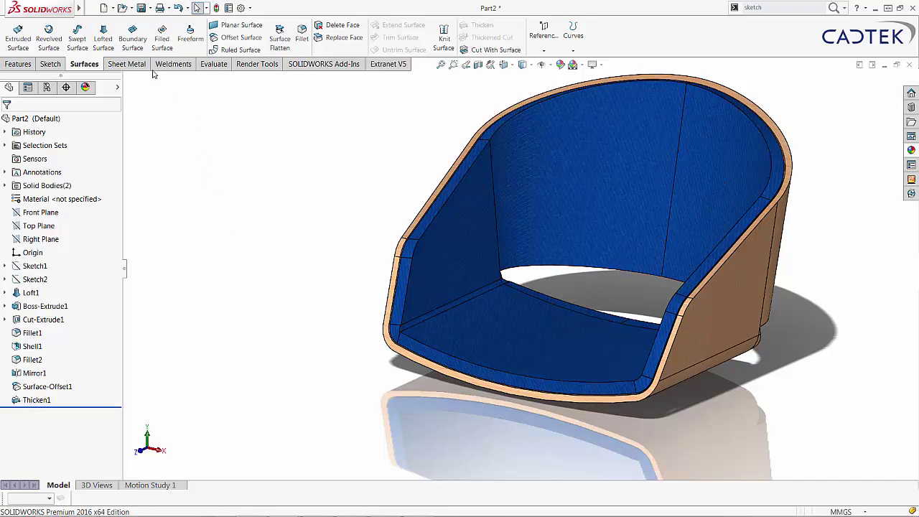
# Set up a 5 mm symmetric fillet on the cushion's inner rim edges along the sides, front and back.
pyautogui.click(18, 63)
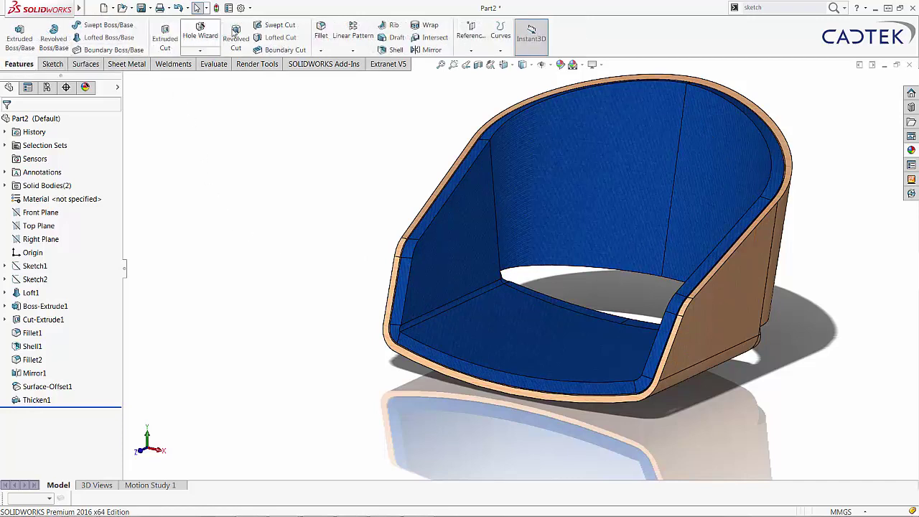
pyautogui.click(321, 30)
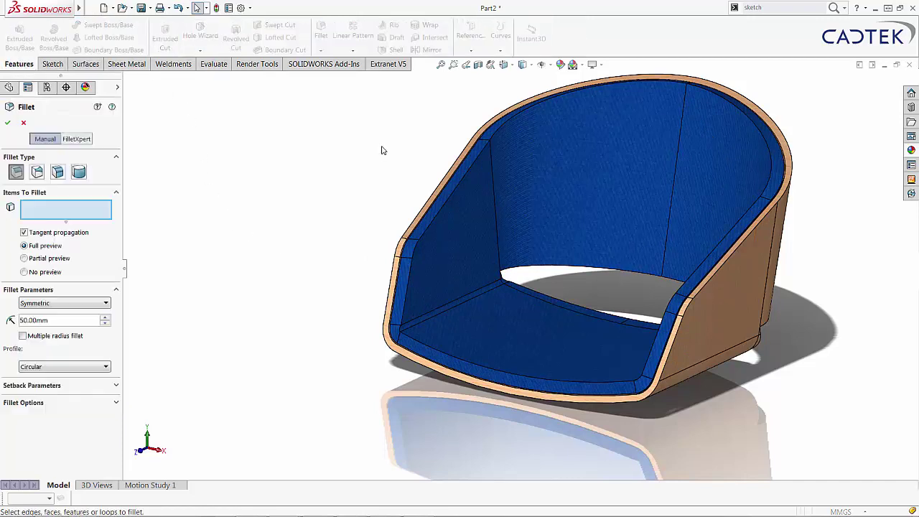
pyautogui.click(441, 211)
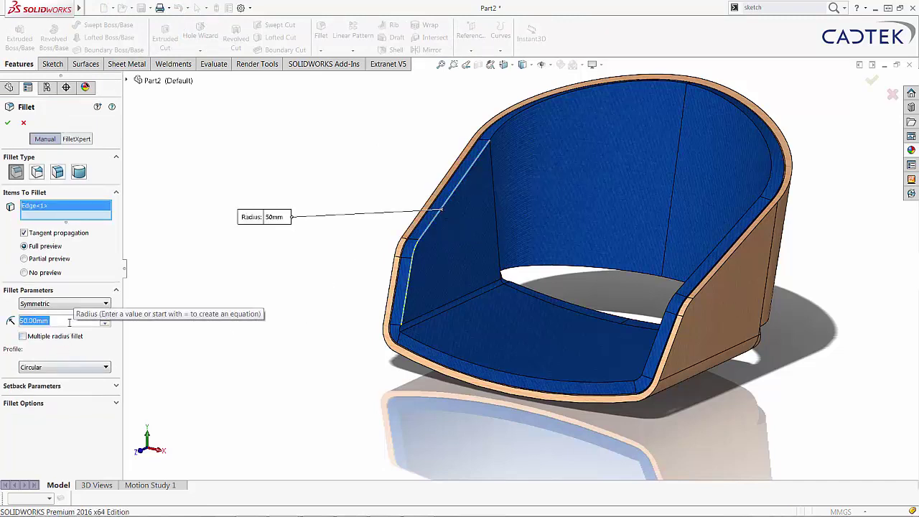
pyautogui.write('5')
pyautogui.press('Return')
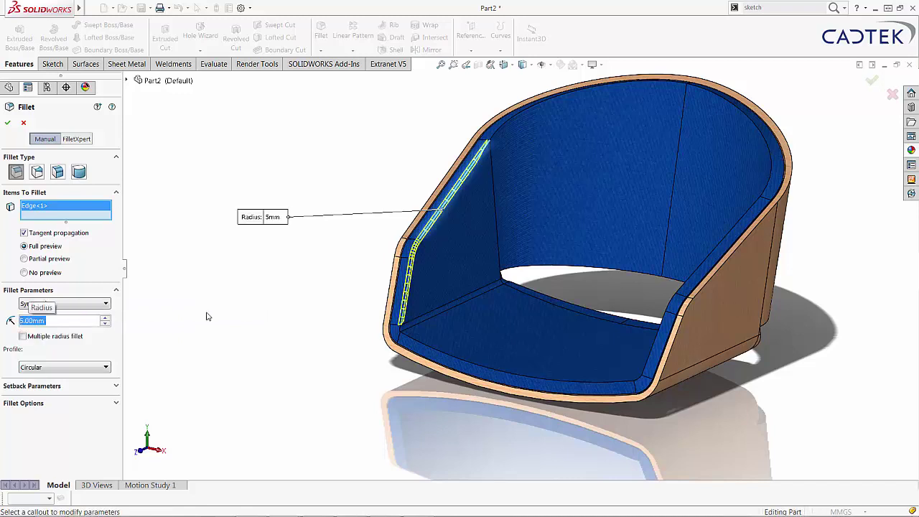
pyautogui.click(404, 336)
pyautogui.click(420, 348)
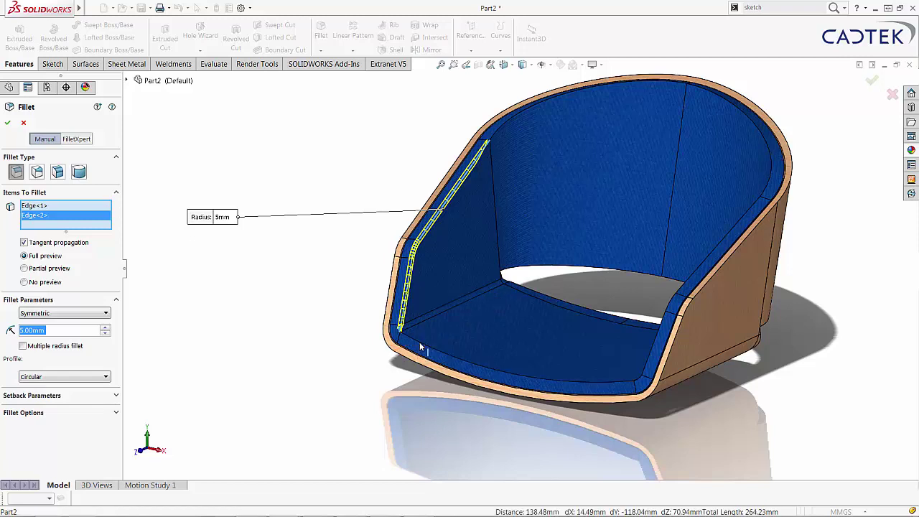
pyautogui.click(639, 379)
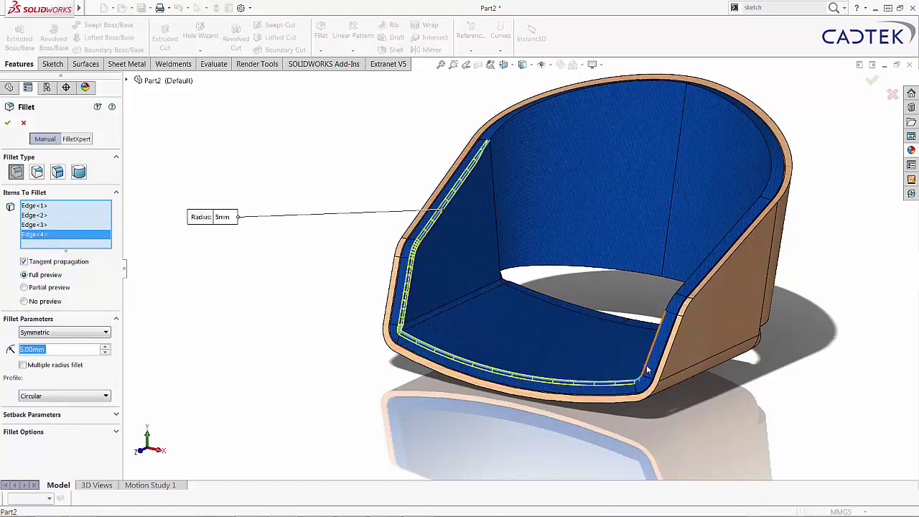
pyautogui.click(646, 369)
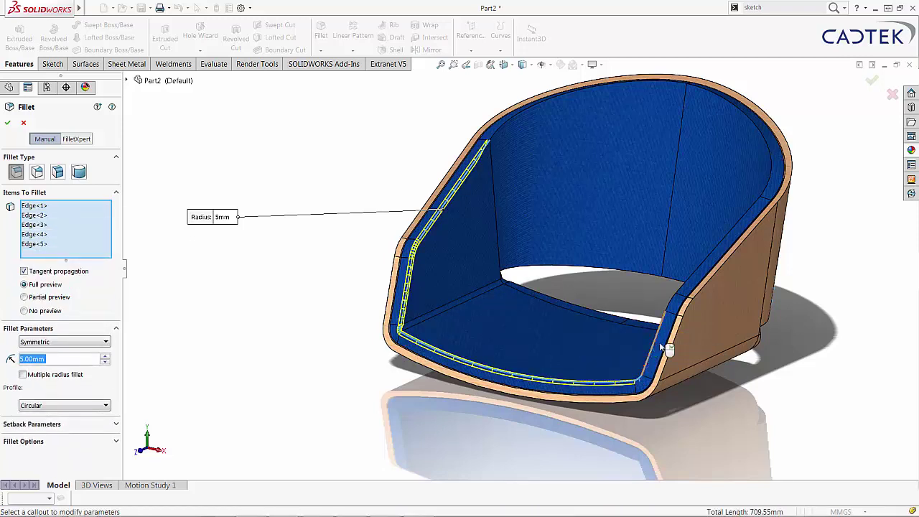
pyautogui.click(769, 187)
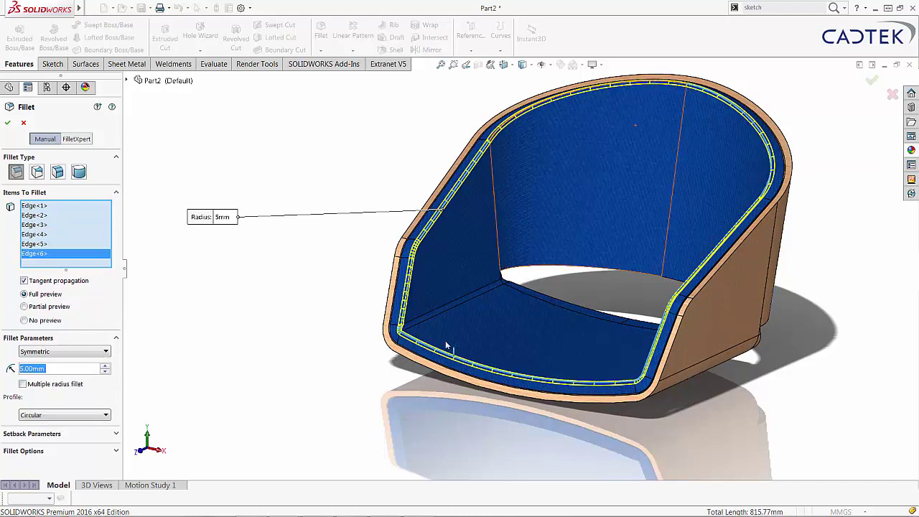
# Add the cushion's outer rim edges next to the wooden shell to the 5 mm fillet and create it.
pyautogui.click(394, 308)
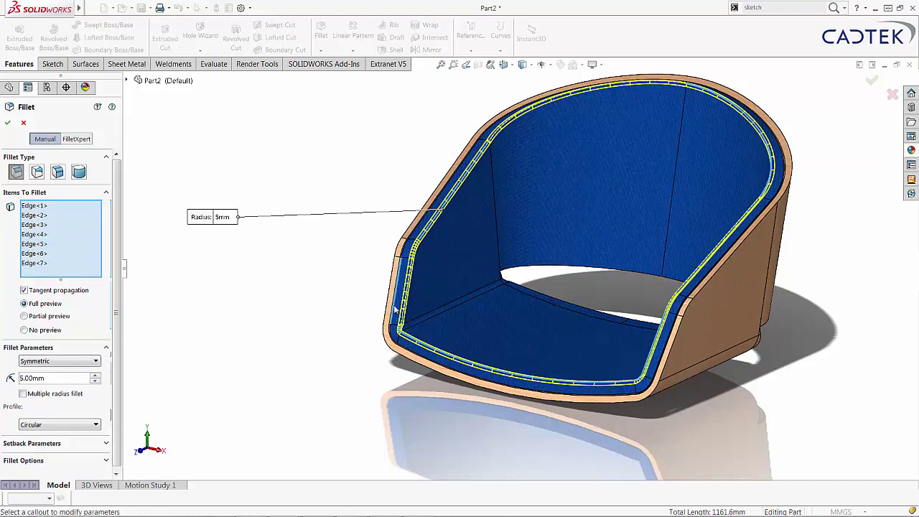
pyautogui.click(402, 347)
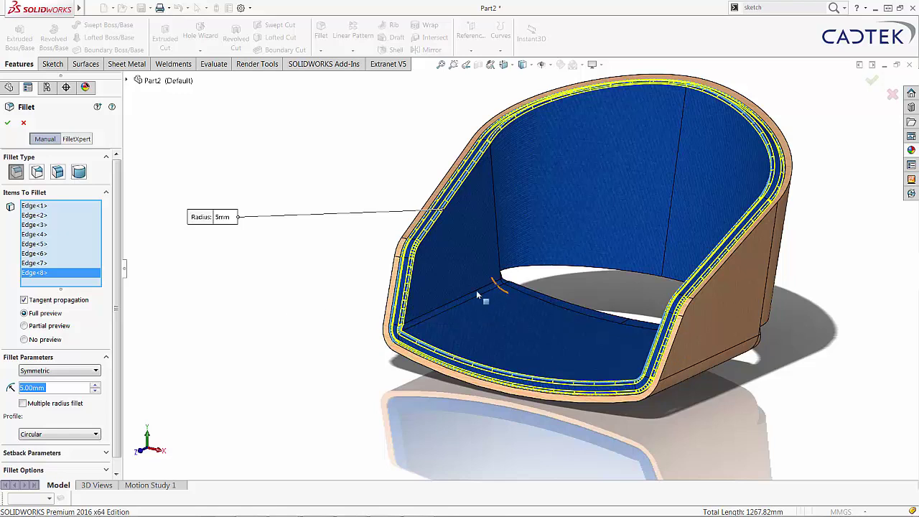
pyautogui.click(8, 124)
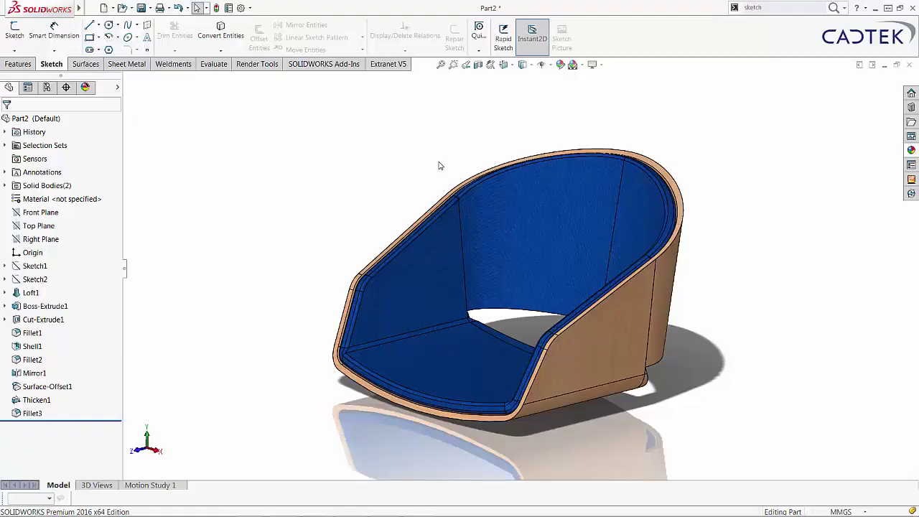
# Show Sketch1 with the chair's side-view reference picture, so the wire legs can be seen below the seat.
pyautogui.click(43, 265)
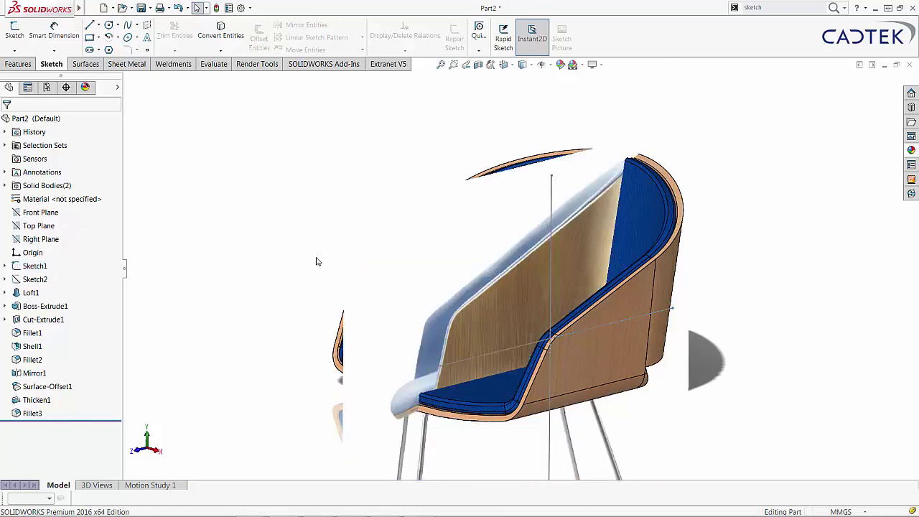
pyautogui.scroll(4, 318, 261)
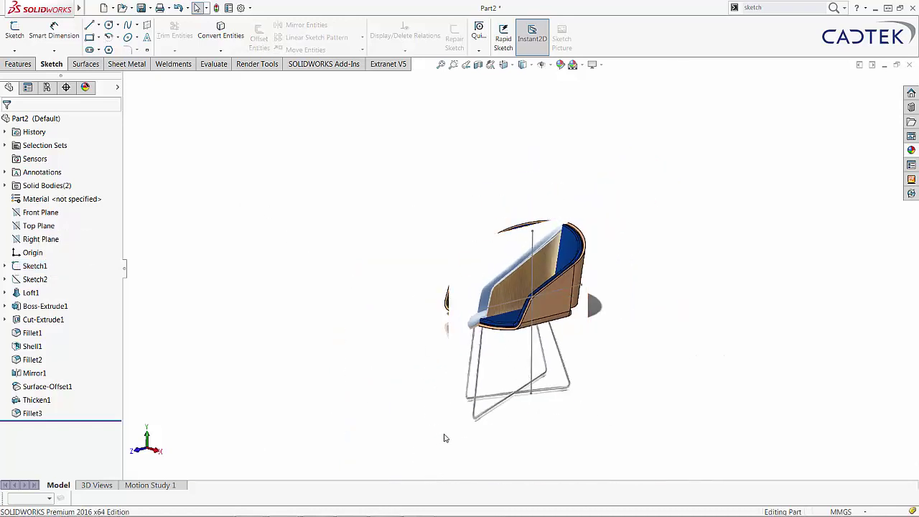
pyautogui.moveTo(560, 423); pyautogui.dragTo(550, 382, button='middle')
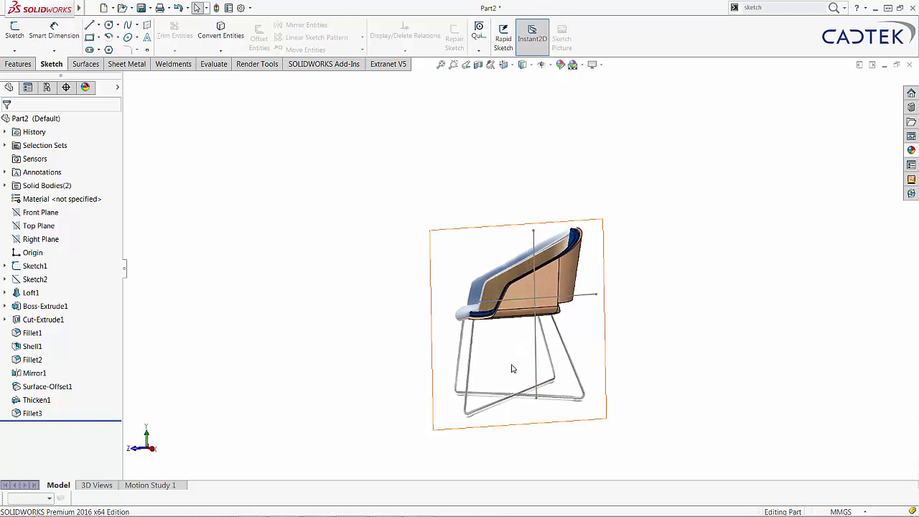
# Create a reference plane through the lower endpoint of Sketch1's vertical line and perpendicular to that line, at floor level.
pyautogui.moveTo(500, 363); pyautogui.dragTo(480, 344, button='middle')
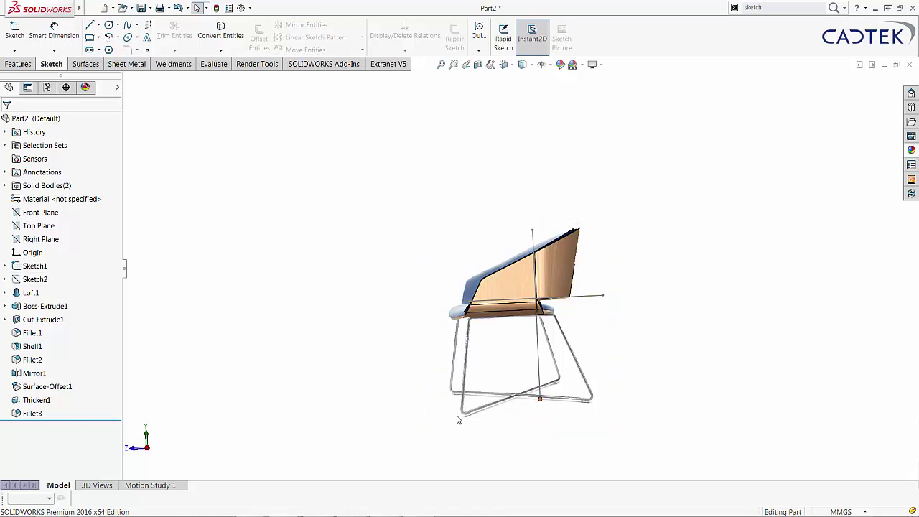
pyautogui.press('Down')
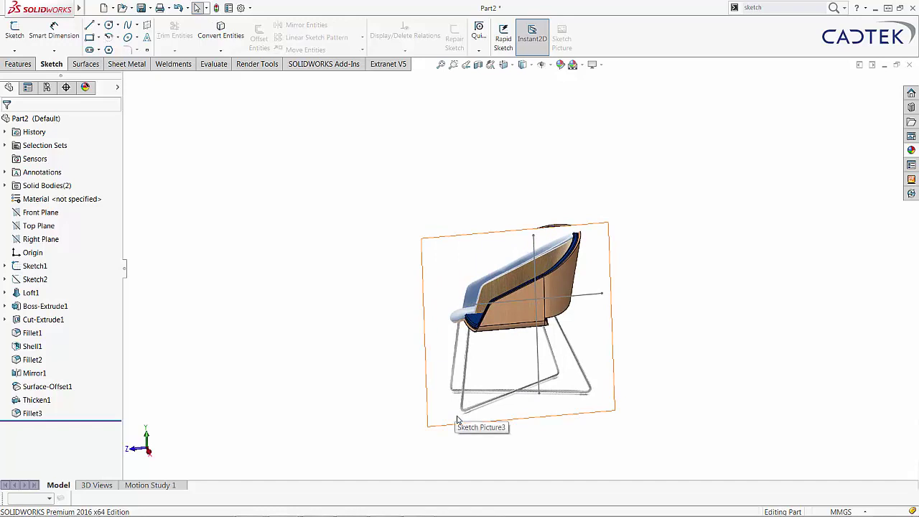
pyautogui.click(539, 393)
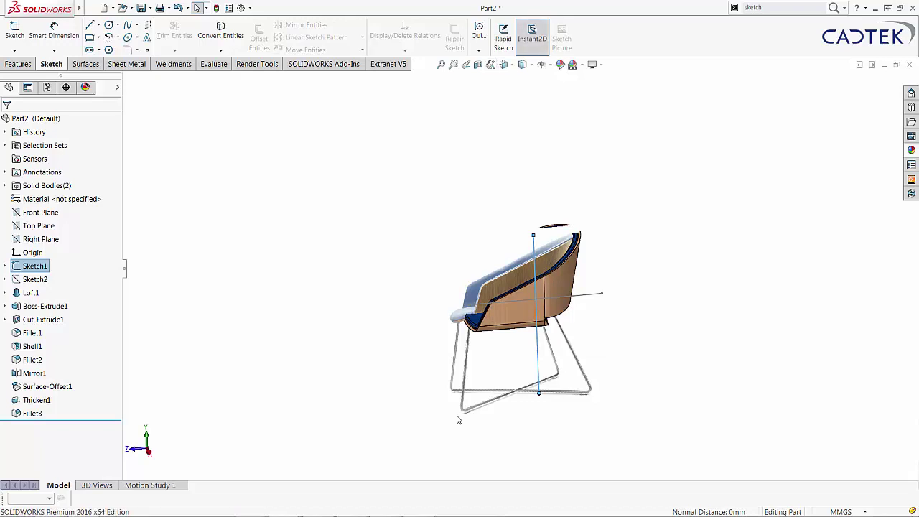
pyautogui.click(18, 64)
pyautogui.click(471, 40)
pyautogui.click(480, 62)
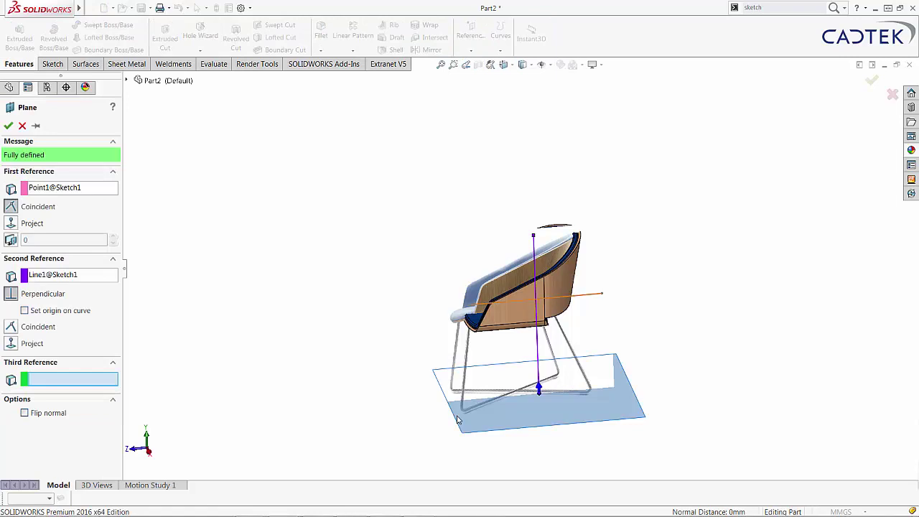
pyautogui.press('Return')
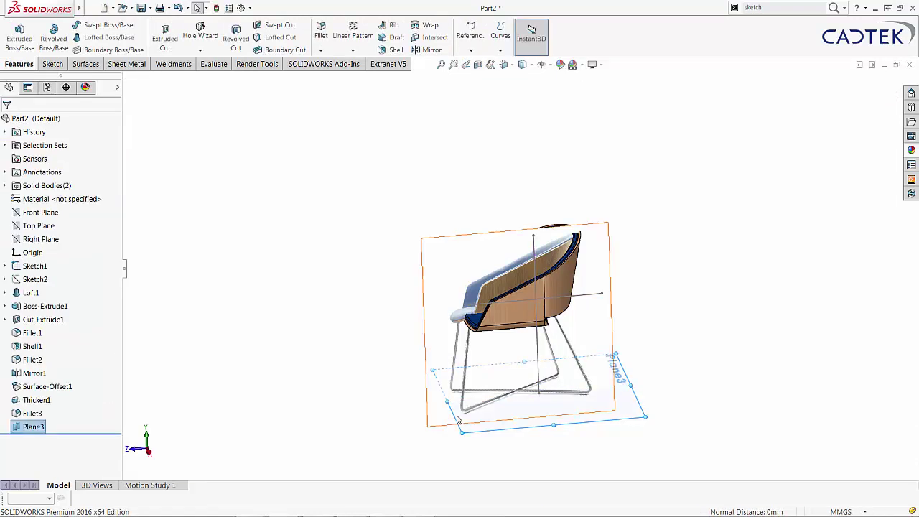
# Sketch a diagonal line about 739 mm long at about 133° on the floor-level plane, from the seat's front-right corner past its rear-left corner.
pyautogui.click(520, 427)
pyautogui.click(542, 391)
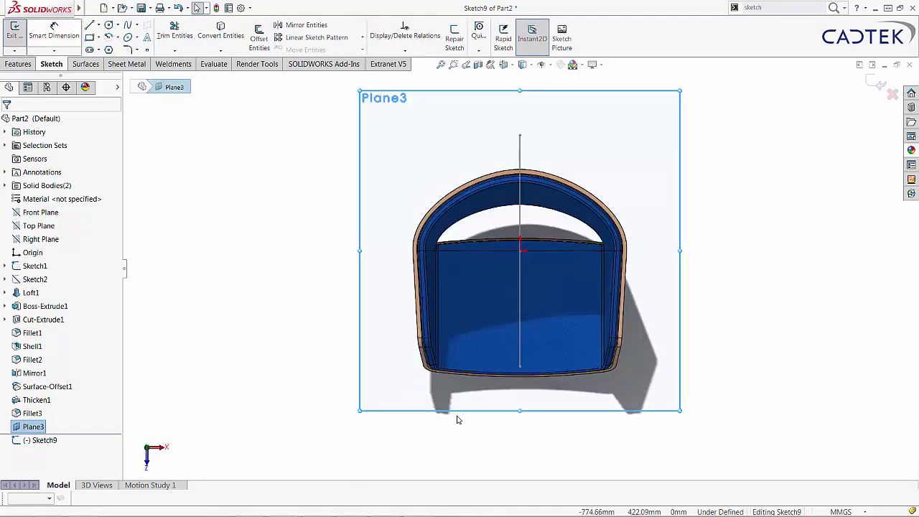
pyautogui.press('l')
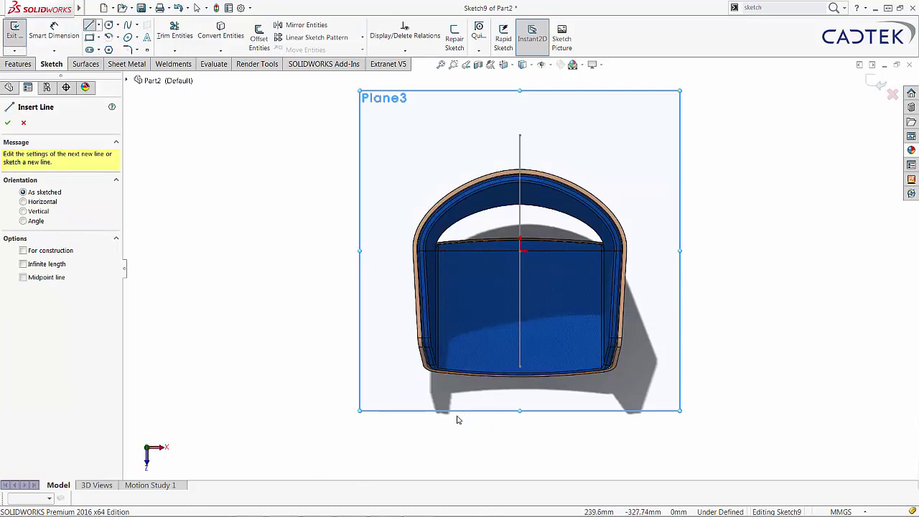
pyautogui.click(613, 376)
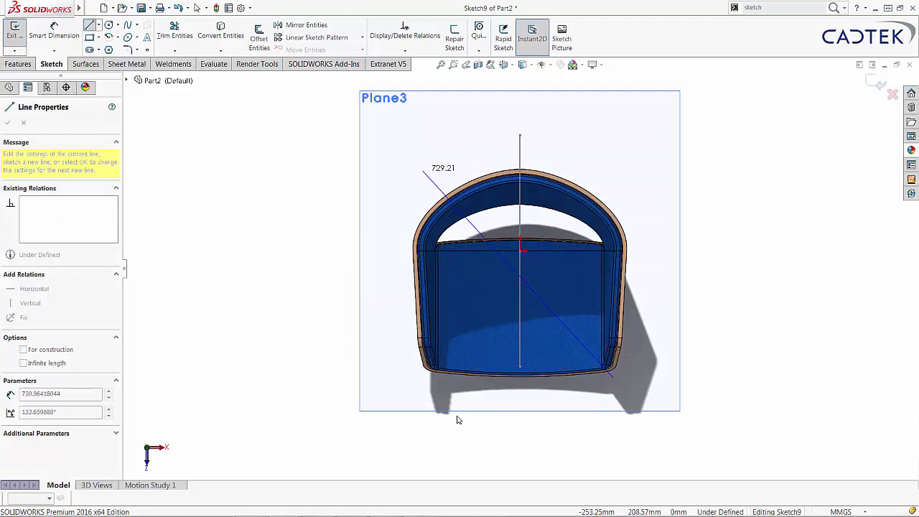
pyautogui.click(418, 169)
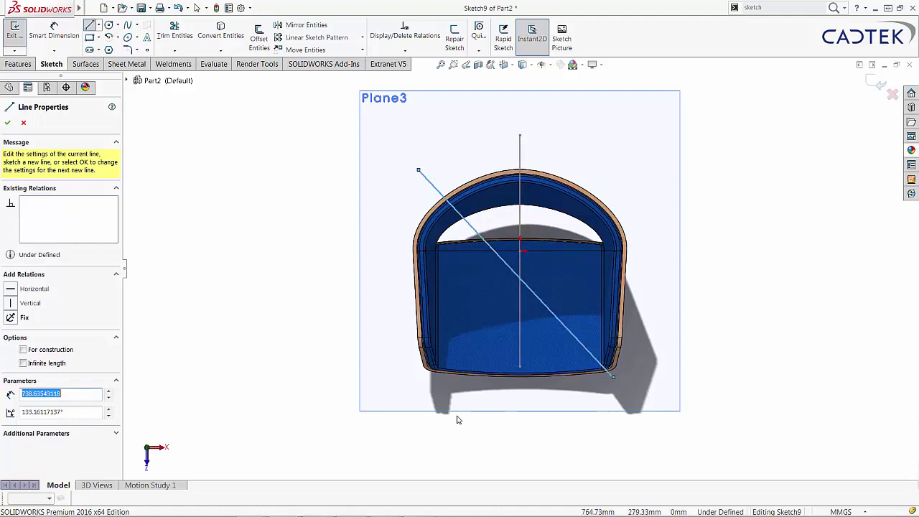
pyautogui.click(876, 82)
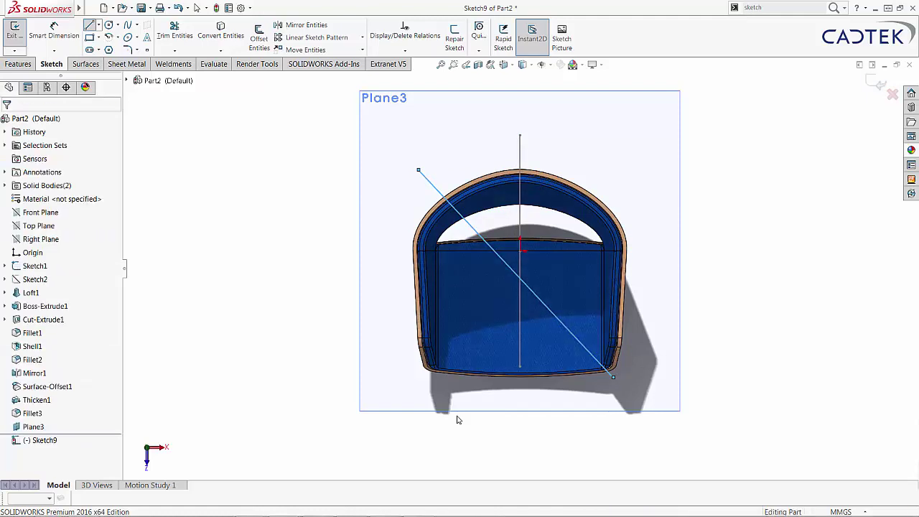
pyautogui.press('Escape')
# Hide Sketch1 with the side-view reference picture.
pyautogui.moveTo(458, 420); pyautogui.dragTo(459, 420, button='middle')
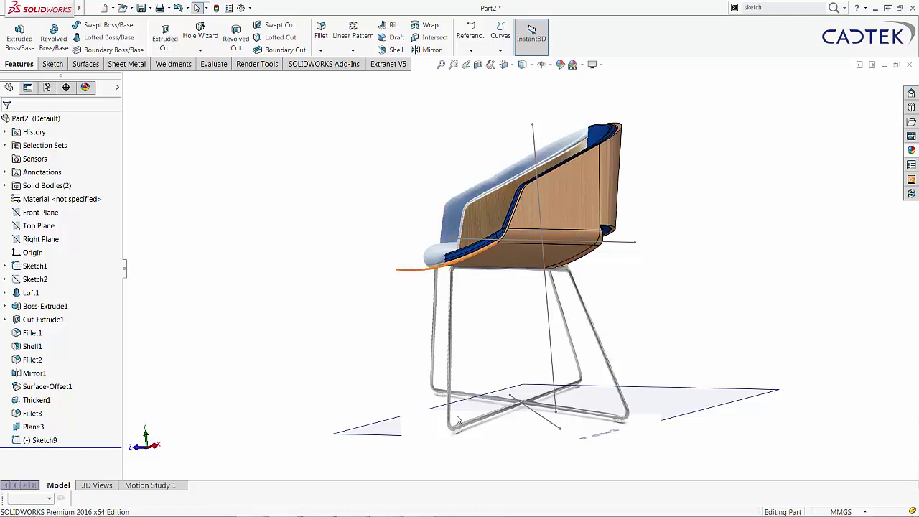
pyautogui.click(34, 266)
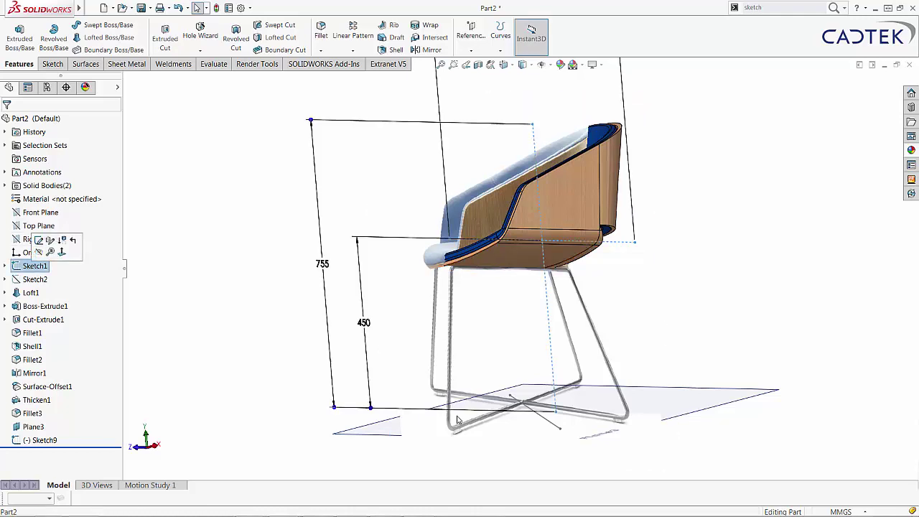
pyautogui.click(37, 252)
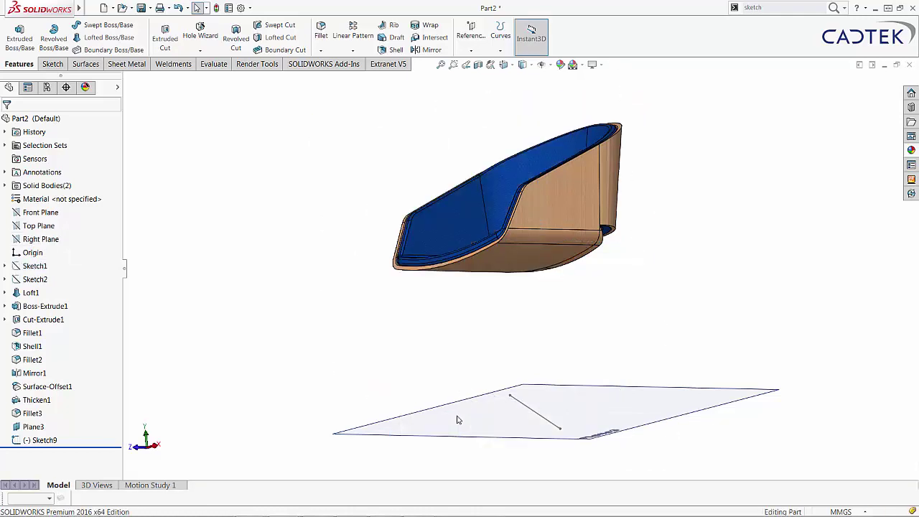
# Create a plane offset 60 mm below the Top Plane, under the seat.
pyautogui.click(39, 226)
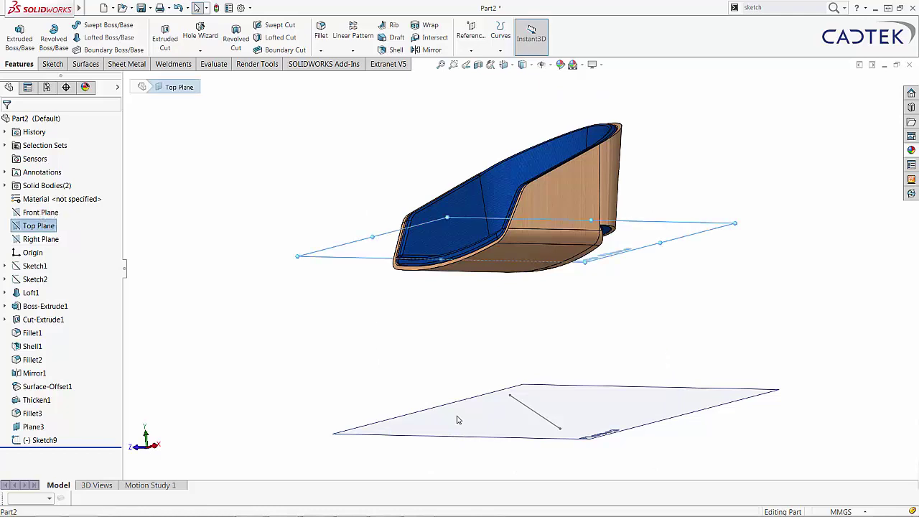
pyautogui.moveTo(458, 366); pyautogui.dragTo(458, 420, button='middle')
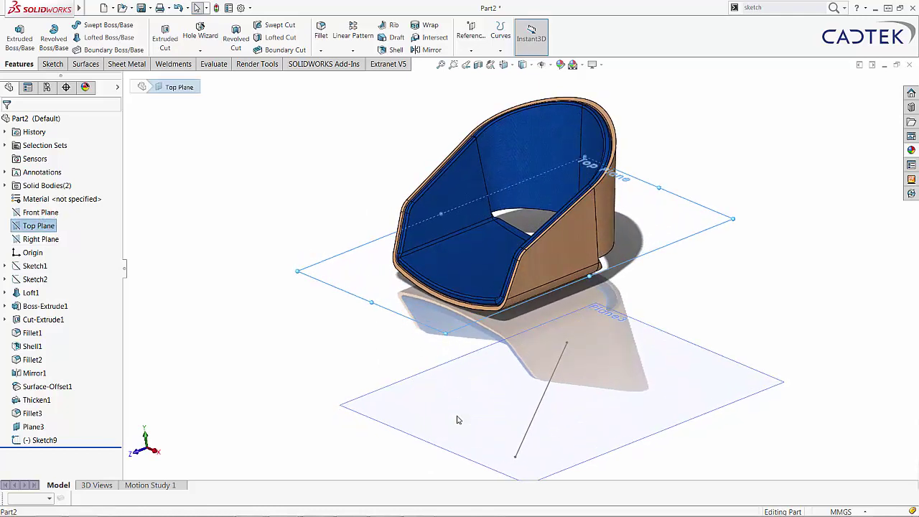
pyautogui.moveTo(331, 285)
pyautogui.keyDown('ctrl'); pyautogui.mouseDown()
pyautogui.moveTo(335, 345)
pyautogui.moveTo(331, 319)
pyautogui.mouseUp(); pyautogui.keyUp('ctrl')
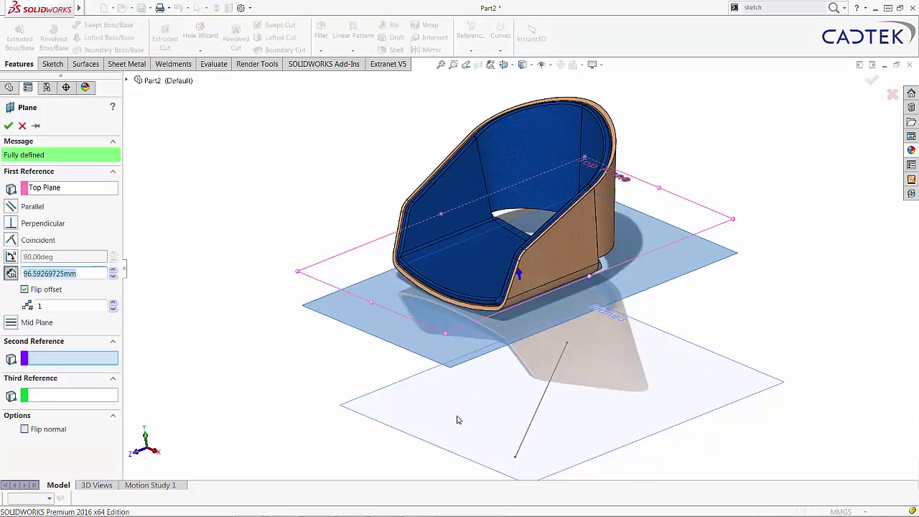
pyautogui.write('60')
pyautogui.press('Return')
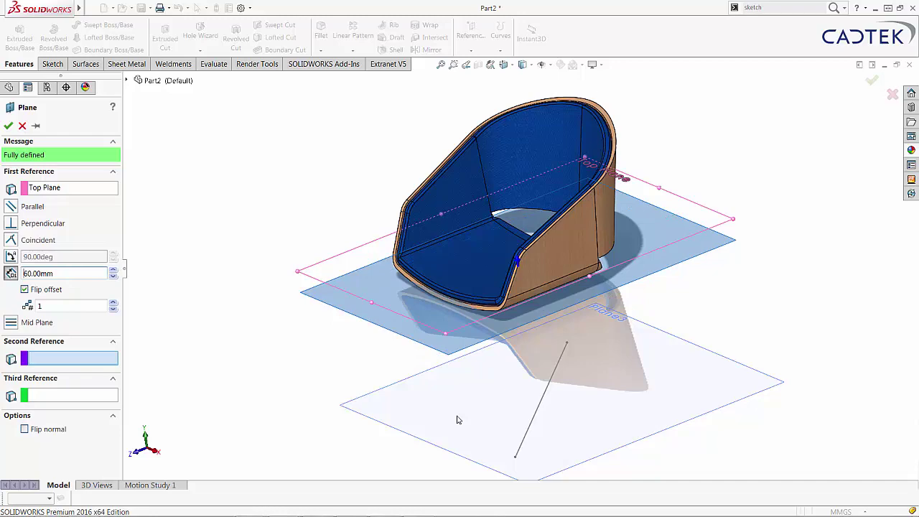
pyautogui.hotkey('ctrl', '1')
pyautogui.hotkey('ctrl', '7')
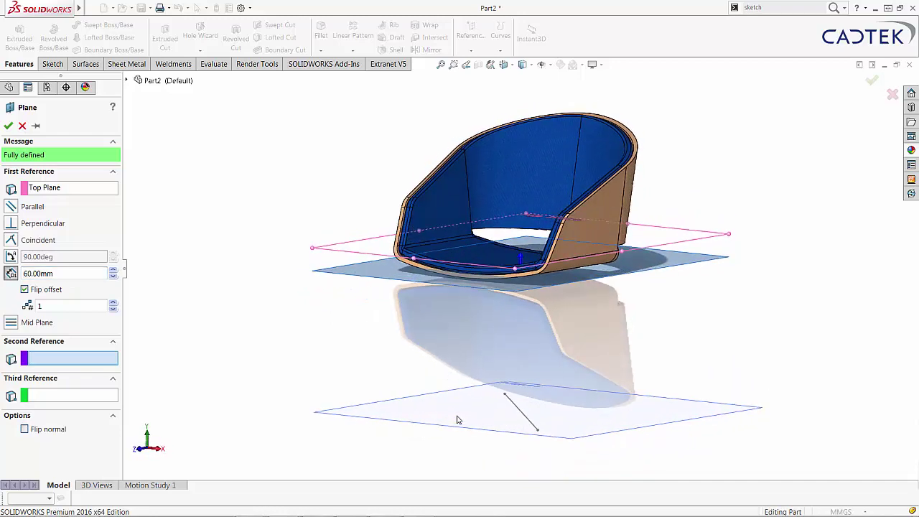
pyautogui.press('Return')
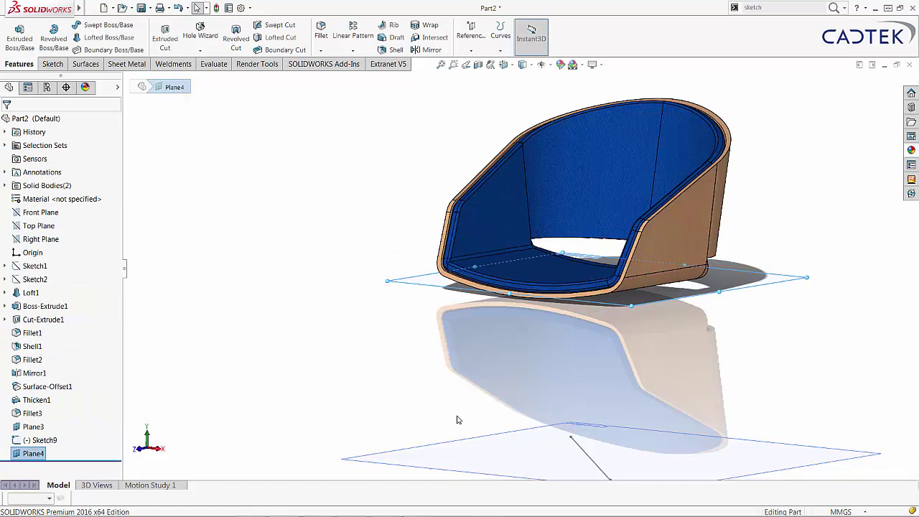
# On the 60 mm offset plane, sketch a line about 83 mm long near the seat's front-right corner and a vertical one about 74 mm long at rear left.
pyautogui.click(30, 453)
pyautogui.click(34, 440)
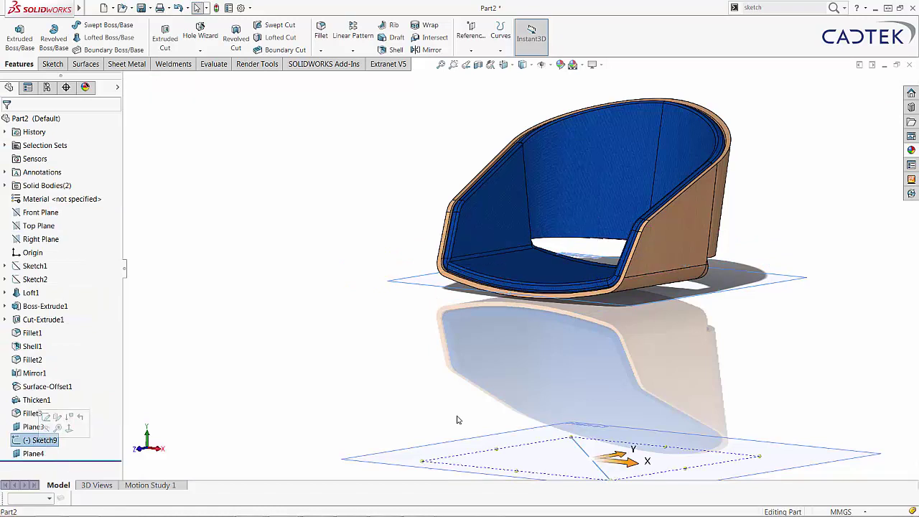
pyautogui.press('Escape')
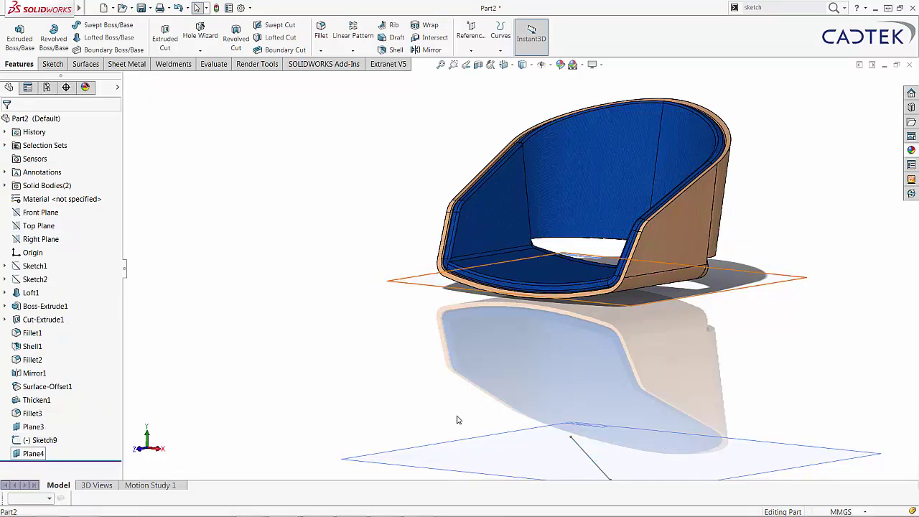
pyautogui.click(33, 454)
pyautogui.click(49, 426)
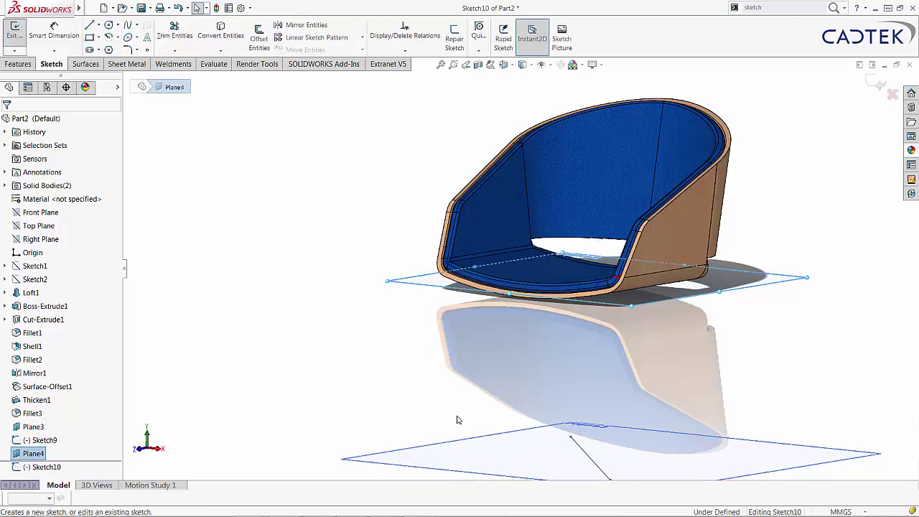
pyautogui.hotkey('ctrl', '8')
pyautogui.press('l')
pyautogui.click(89, 25)
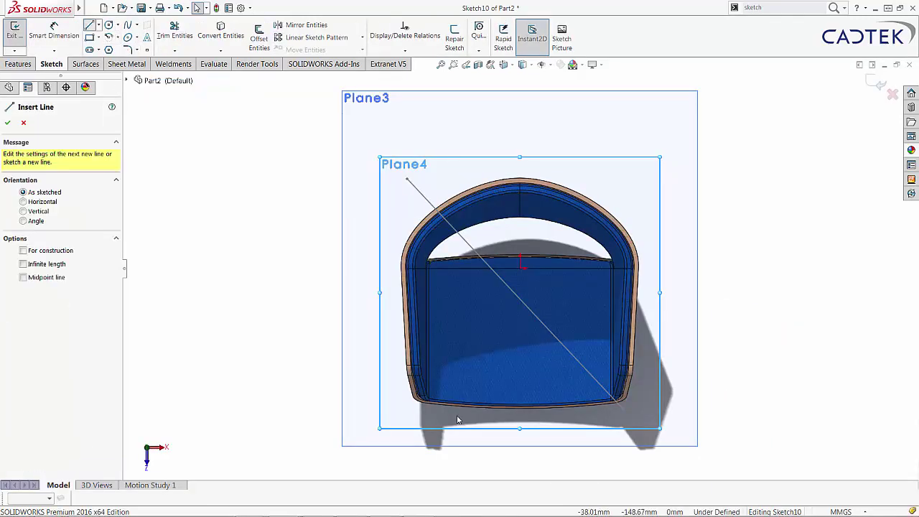
pyautogui.scroll(-2, 631, 390)
pyautogui.scroll(-2, 457, 420)
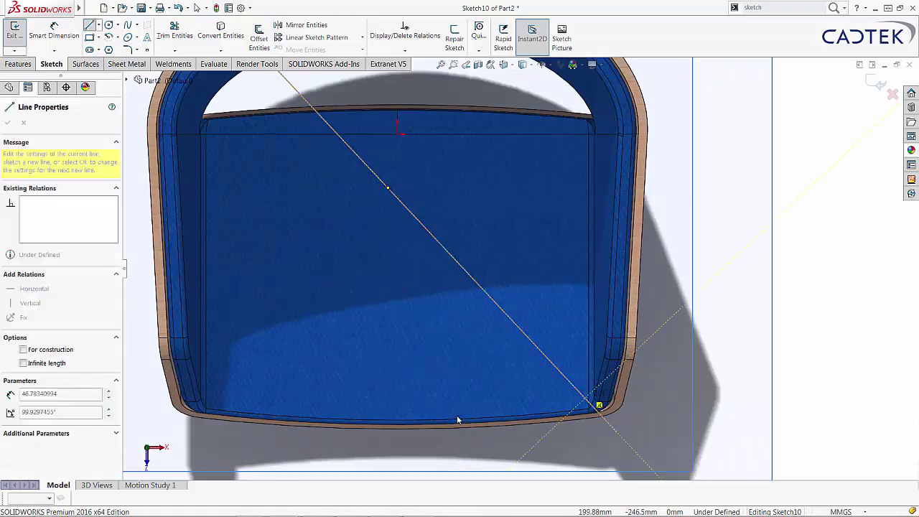
pyautogui.moveTo(577, 355); pyautogui.dragTo(580, 323)
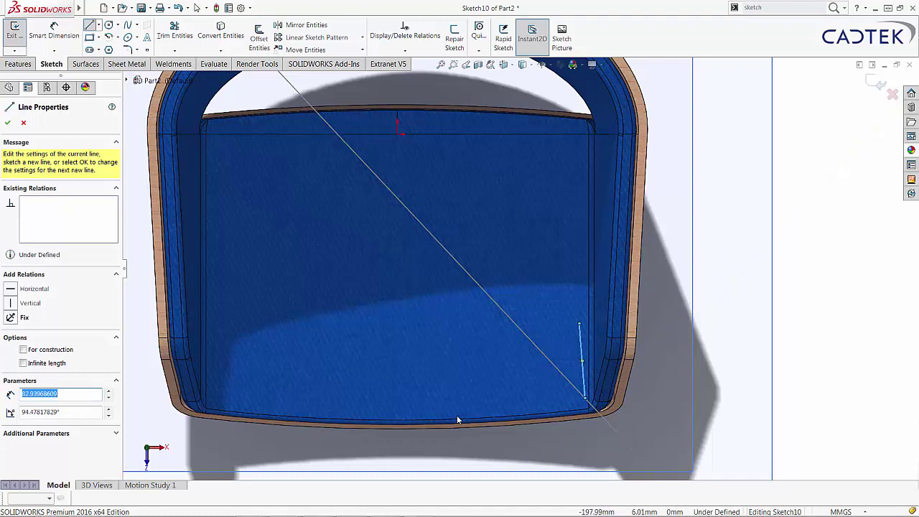
pyautogui.moveTo(217, 134); pyautogui.dragTo(218, 201)
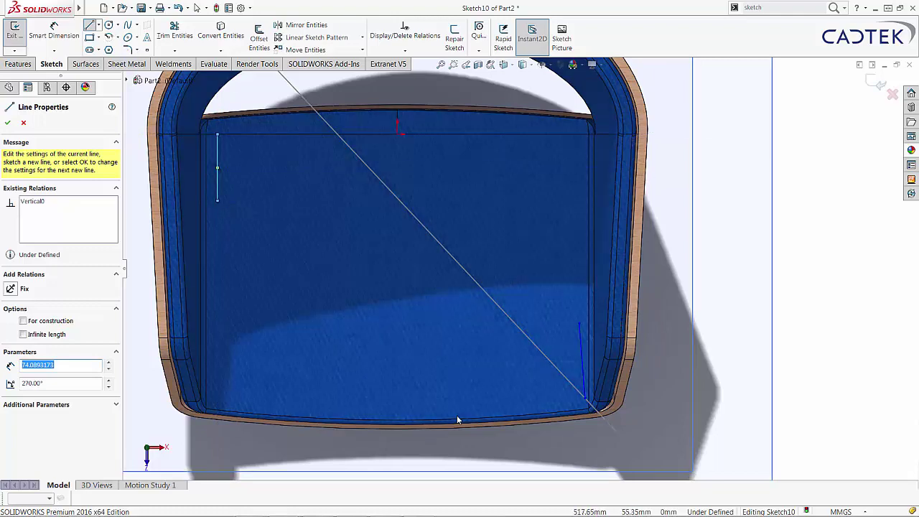
pyautogui.click(875, 83)
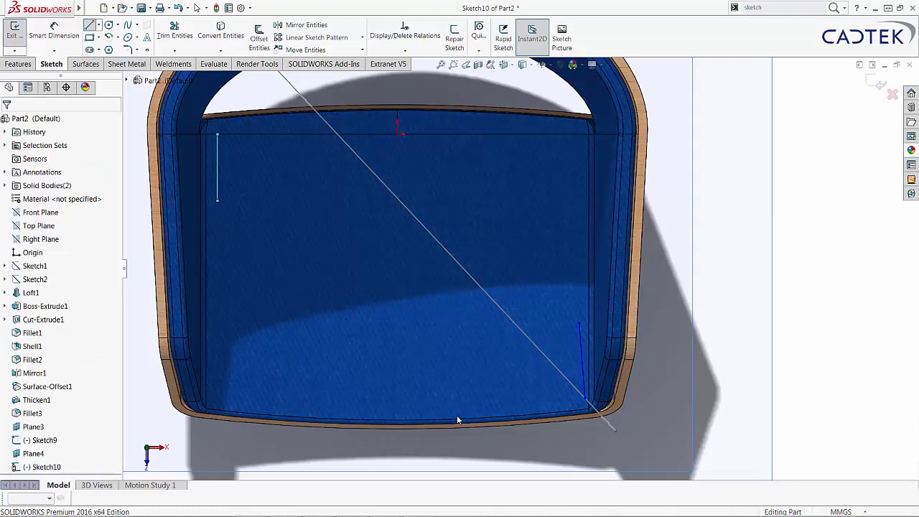
# Close the plane sketch, start a 3D sketch and convert the diagonal floor-level line of Sketch9 into it.
pyautogui.moveTo(634, 273); pyautogui.dragTo(637, 267, button='middle')
pyautogui.hotkey('ctrl', '7')
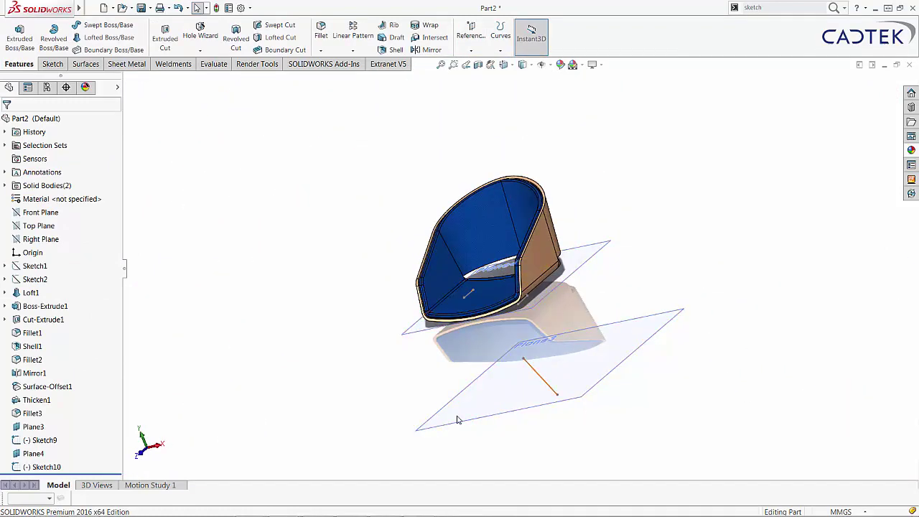
pyautogui.hotkey('ctrl', 'pagedown')
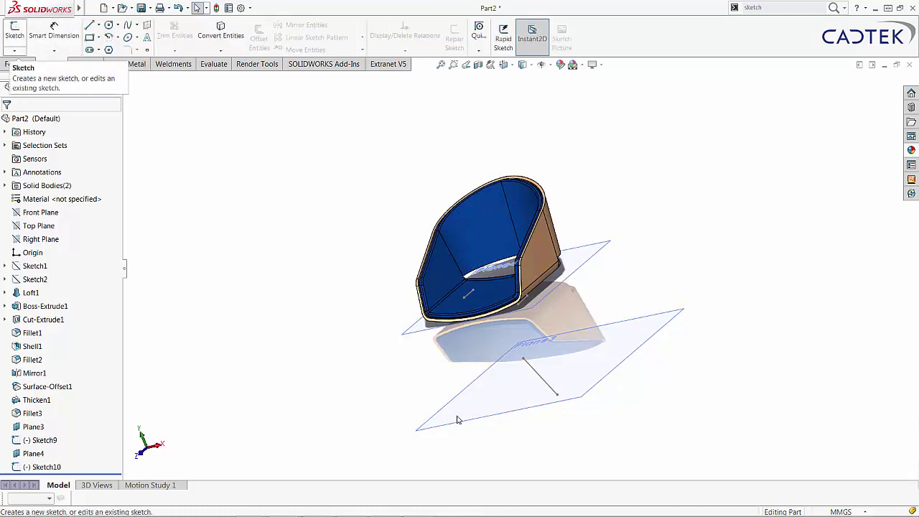
pyautogui.click(14, 51)
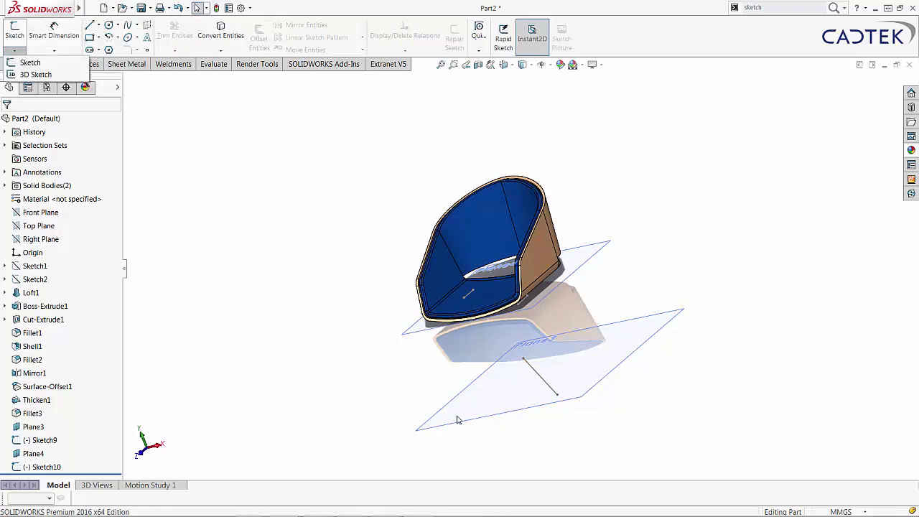
pyautogui.click(36, 74)
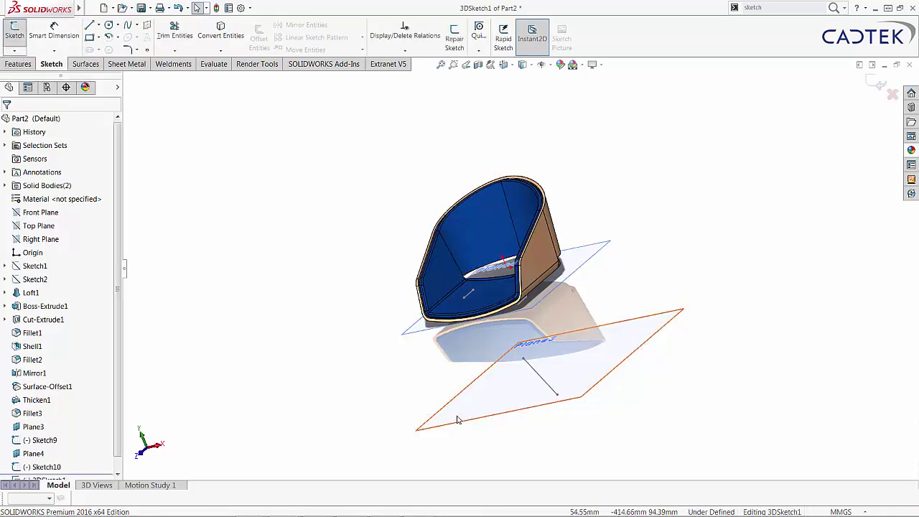
pyautogui.click(541, 377)
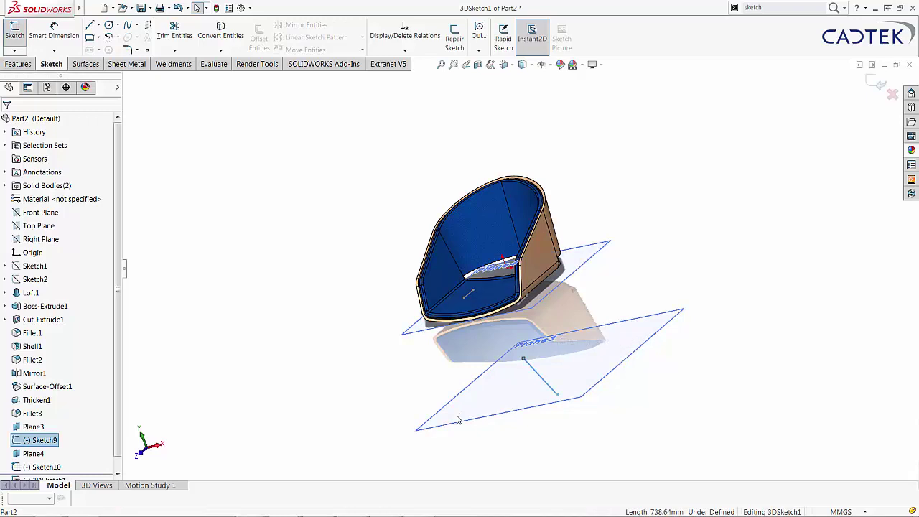
pyautogui.click(220, 31)
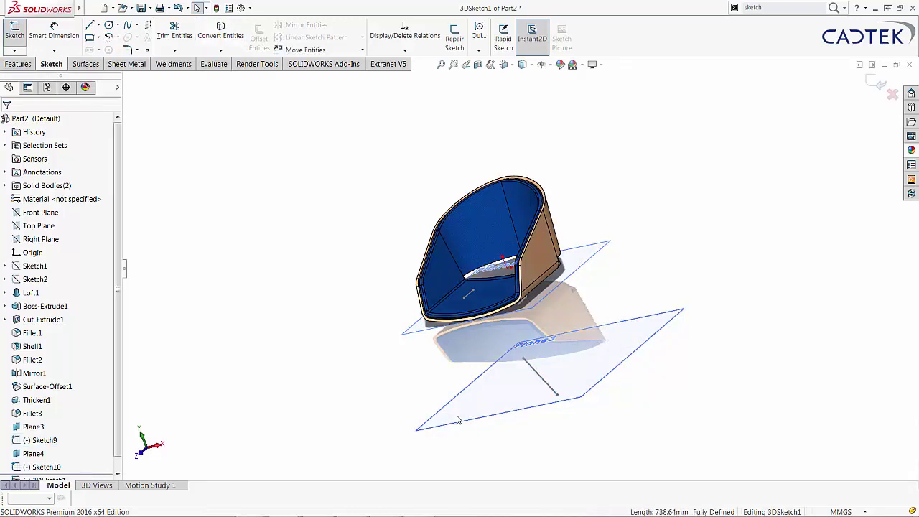
# Convert the two short under-seat lines of Sketch10 into the 3D sketch.
pyautogui.scroll(-4, 458, 419)
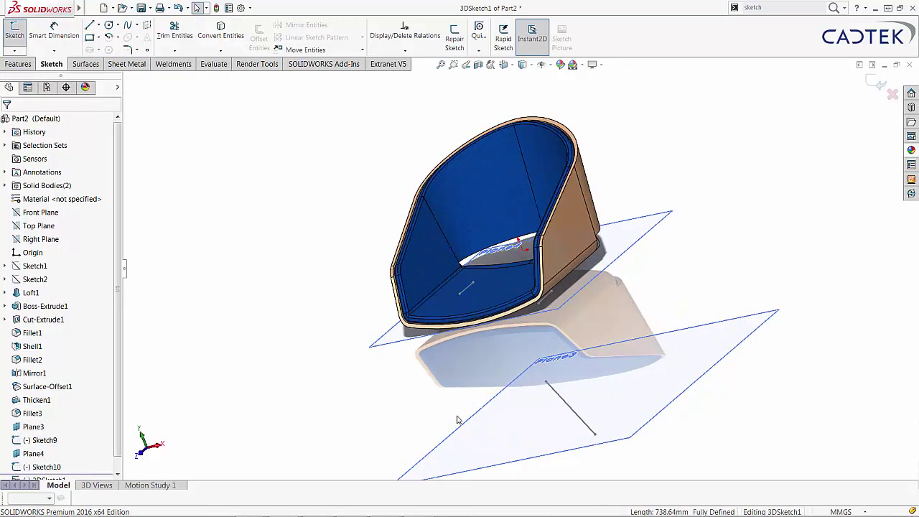
pyautogui.click(459, 279)
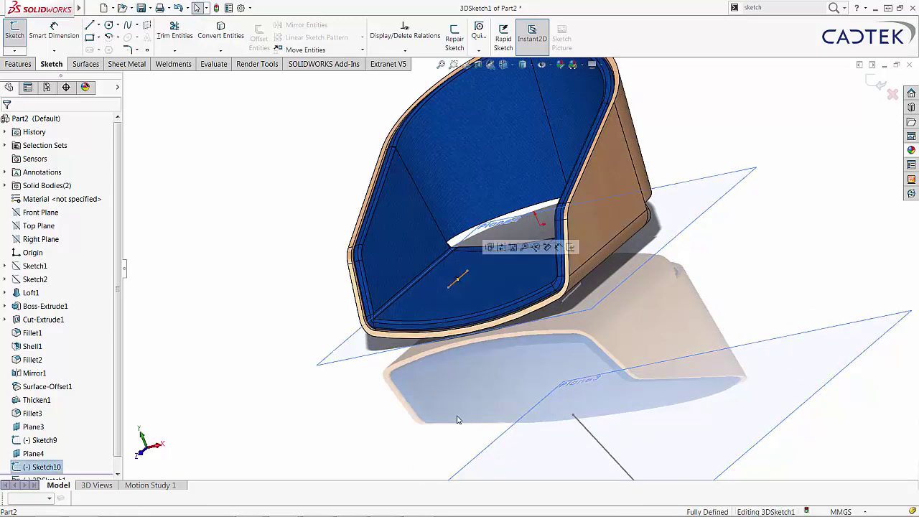
pyautogui.keyDown('ctrl'); pyautogui.click(572, 293); pyautogui.keyUp('ctrl')
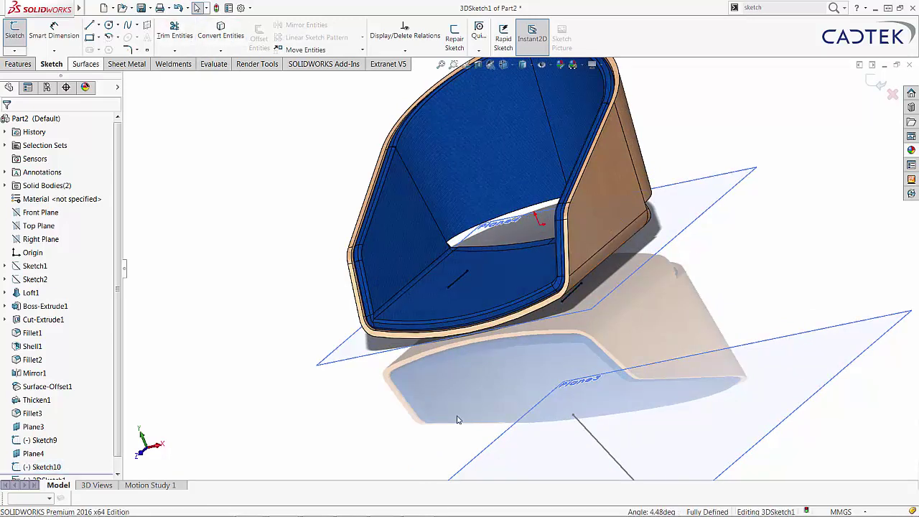
# Draw two leg lines joining the short under-seat lines at rear left and front right to the matching ends of the floor diagonal.
pyautogui.press('l')
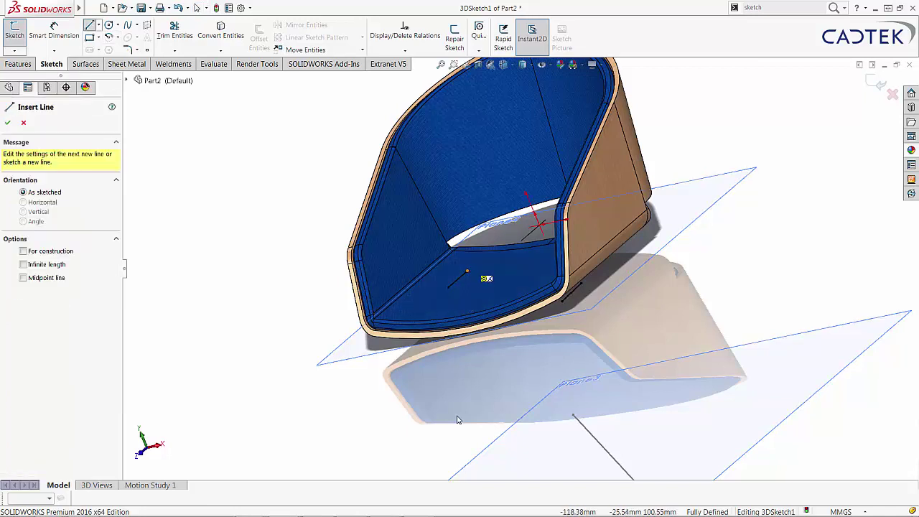
pyautogui.click(467, 271)
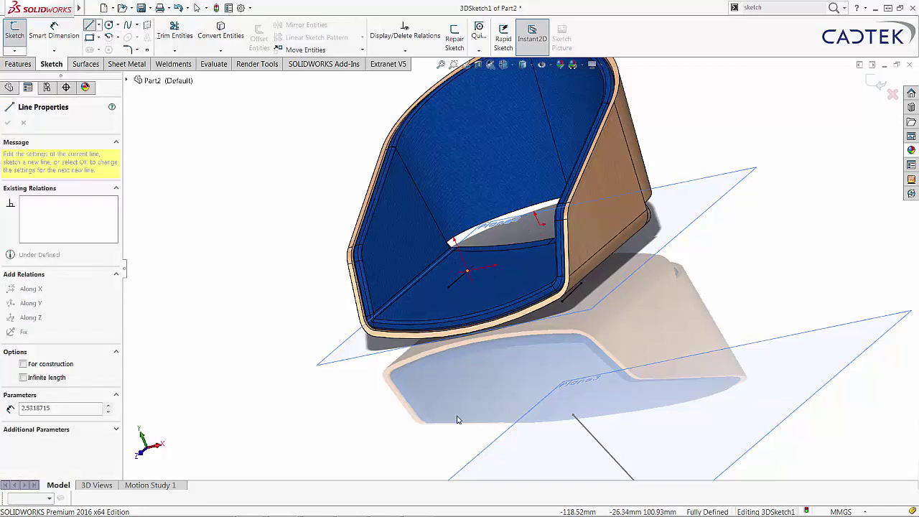
pyautogui.click(572, 414)
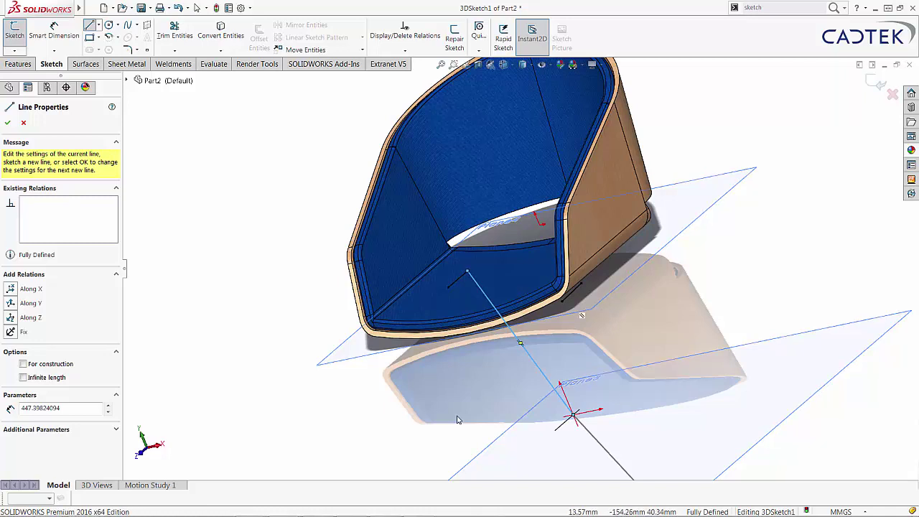
pyautogui.click(562, 300)
pyautogui.scroll(5, 620, 372)
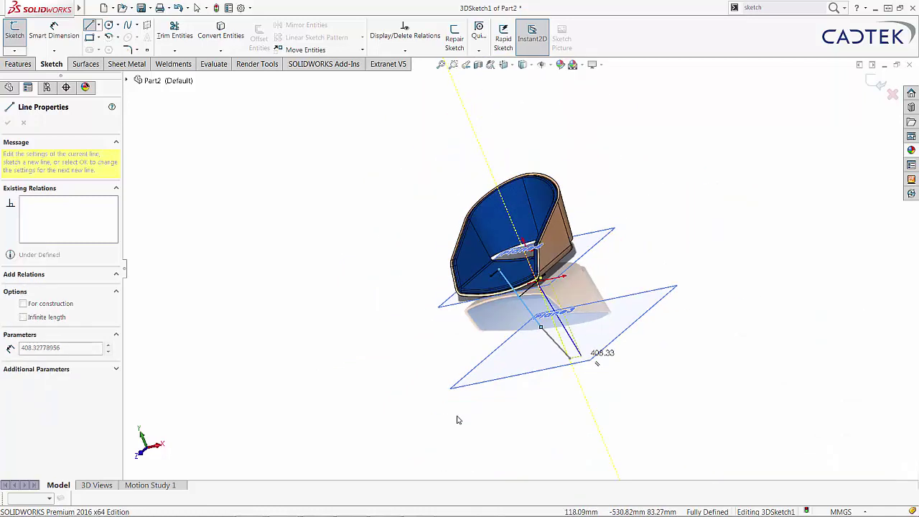
pyautogui.scroll(-2, 577, 355)
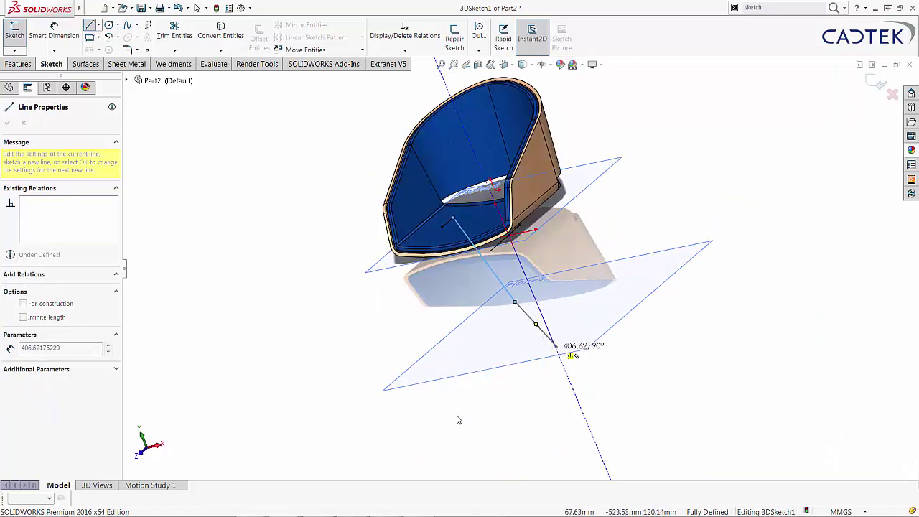
pyautogui.click(556, 347)
pyautogui.press('Escape')
# Round all four corners of the leg path with 30 mm sketch fillets and close the 3D sketch.
pyautogui.moveTo(459, 420); pyautogui.dragTo(459, 420, button='middle')
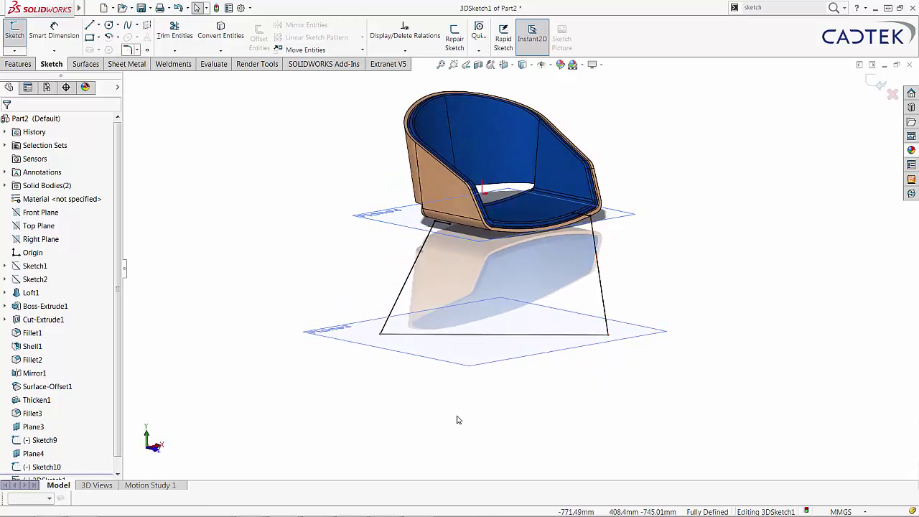
pyautogui.click(128, 49)
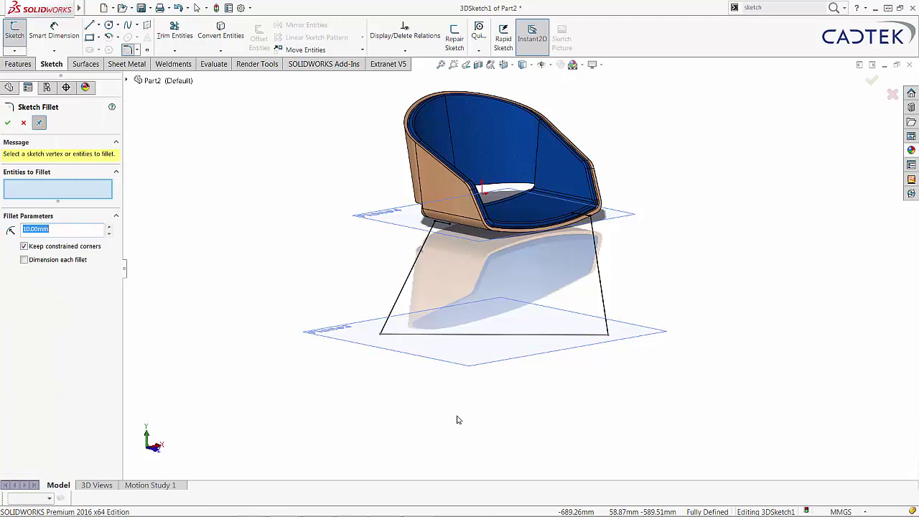
pyautogui.write('25')
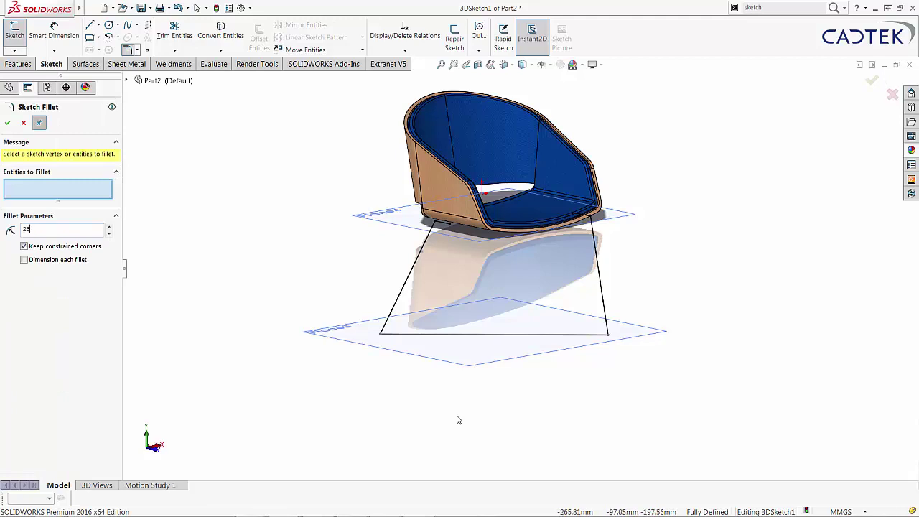
pyautogui.press('Return')
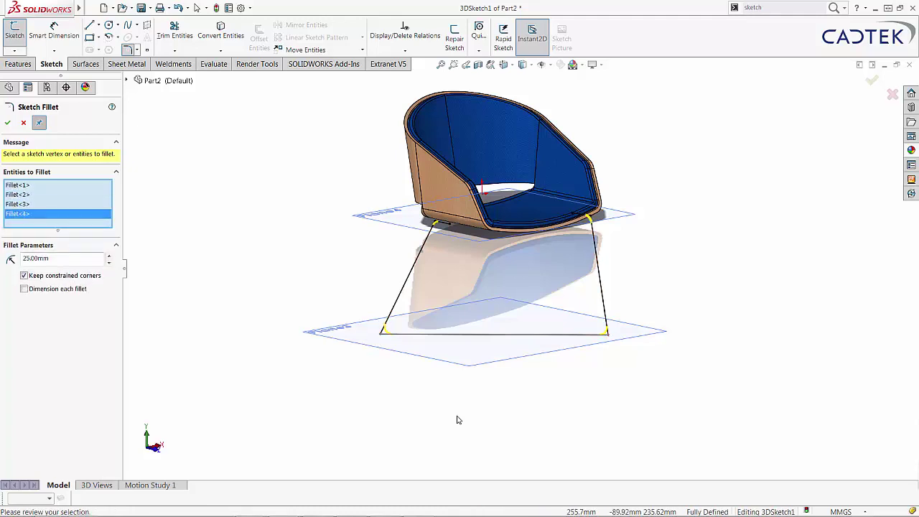
pyautogui.write('30')
pyautogui.press('Return')
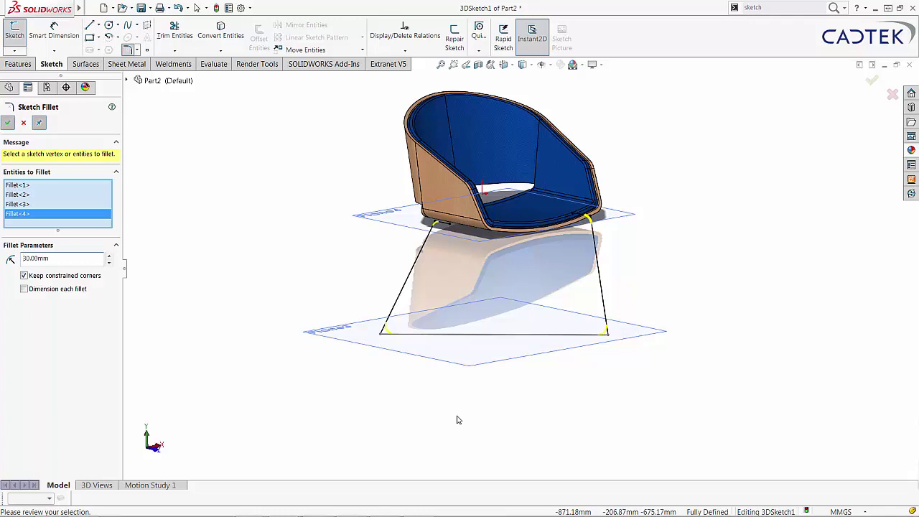
pyautogui.press('Escape')
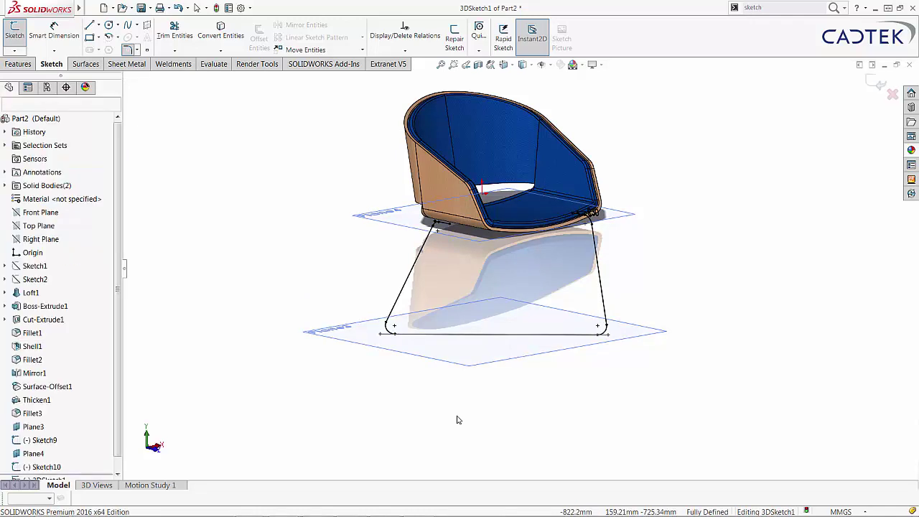
pyautogui.hotkey('ctrl', 'b')
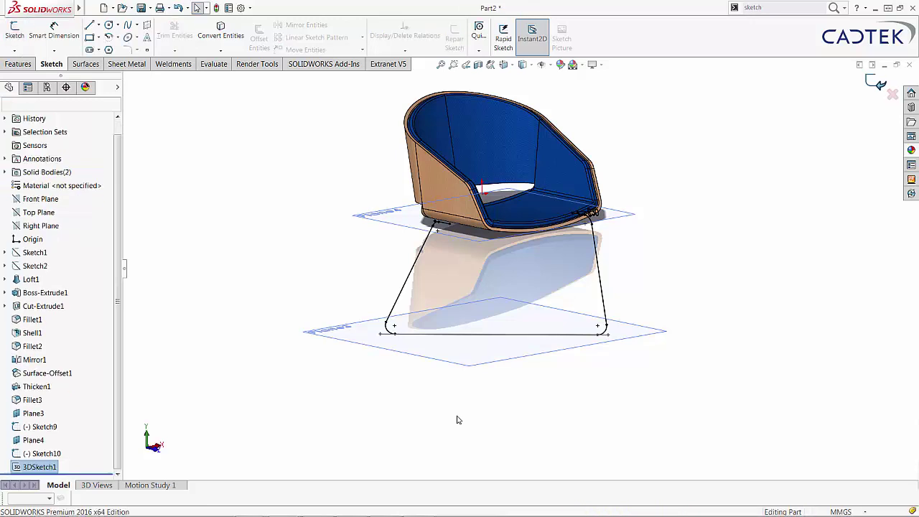
pyautogui.press('Escape')
# Hide the reference planes Plane4 under the seat and Plane3 at floor level.
pyautogui.moveTo(459, 420); pyautogui.dragTo(459, 420, button='middle')
pyautogui.scroll(-2, 585, 244)
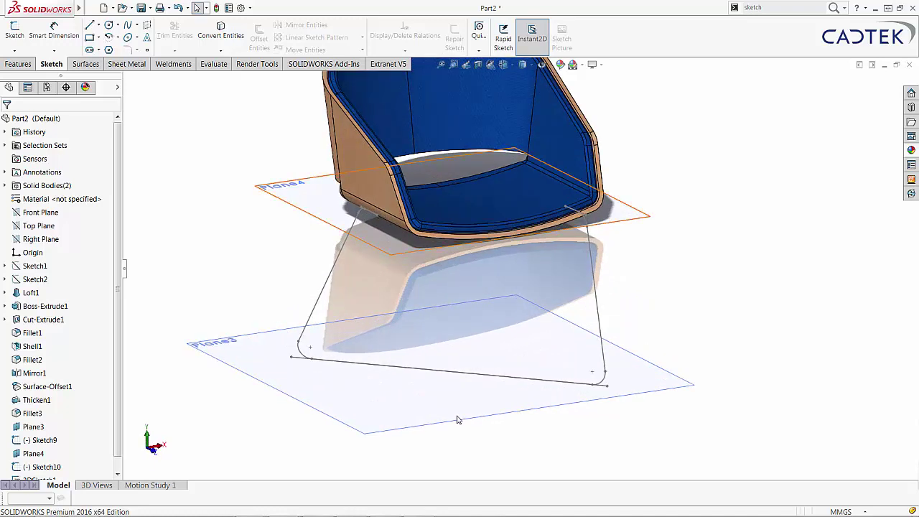
pyautogui.click(295, 206)
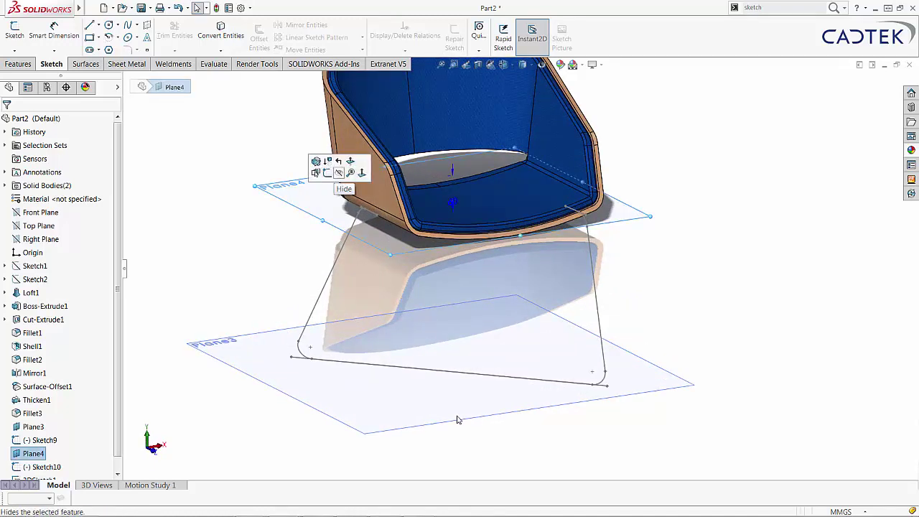
pyautogui.click(339, 173)
pyautogui.click(243, 369)
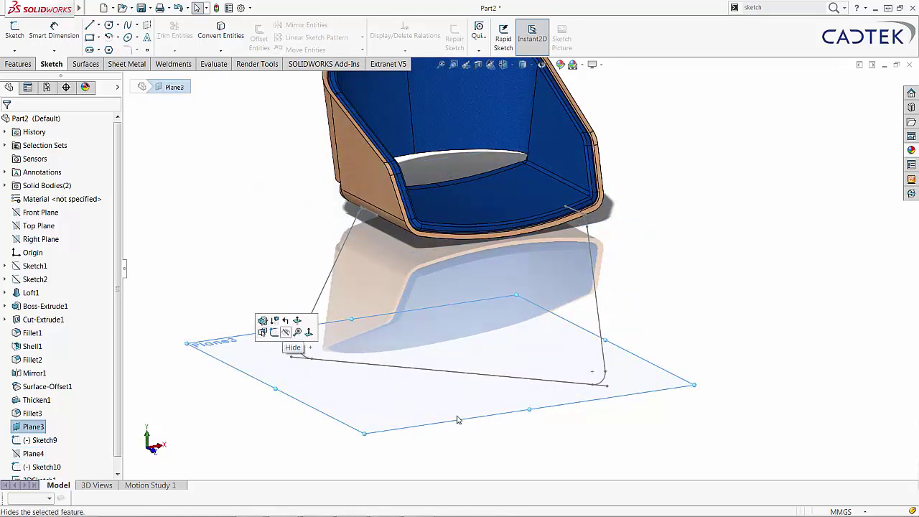
pyautogui.press('Escape')
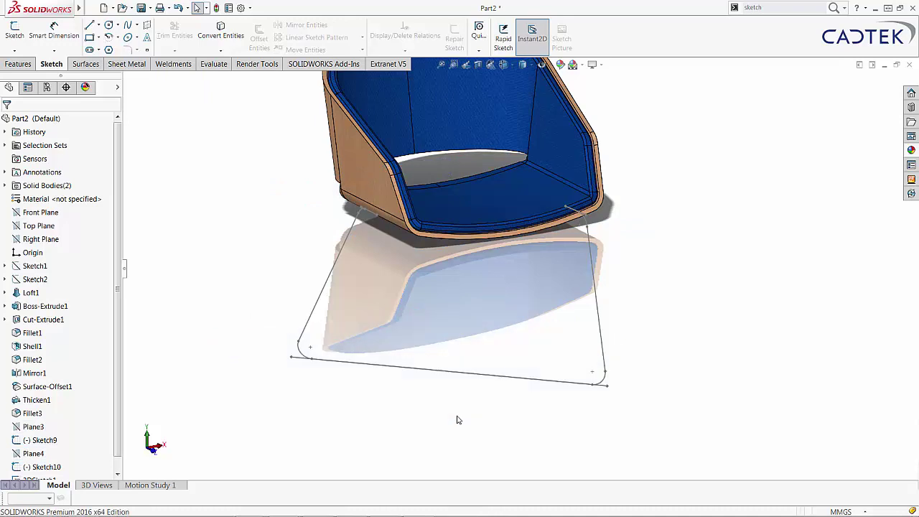
# Sweep a 12 mm circular profile along the 3D sketch path to form the wire leg.
pyautogui.click(18, 64)
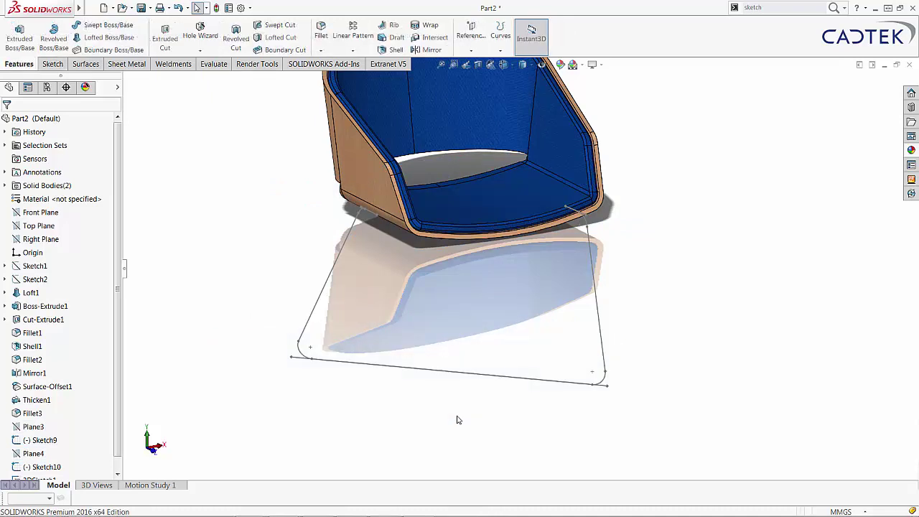
pyautogui.click(107, 24)
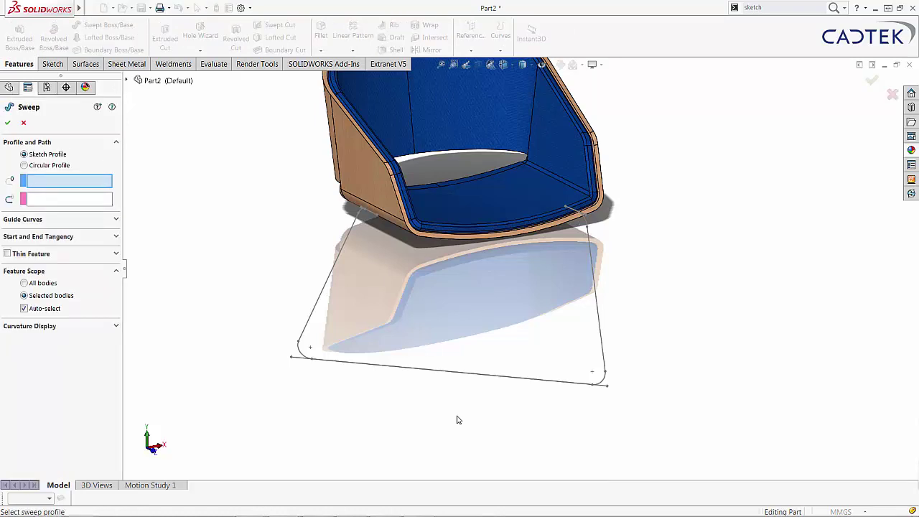
pyautogui.click(70, 198)
pyautogui.click(353, 225)
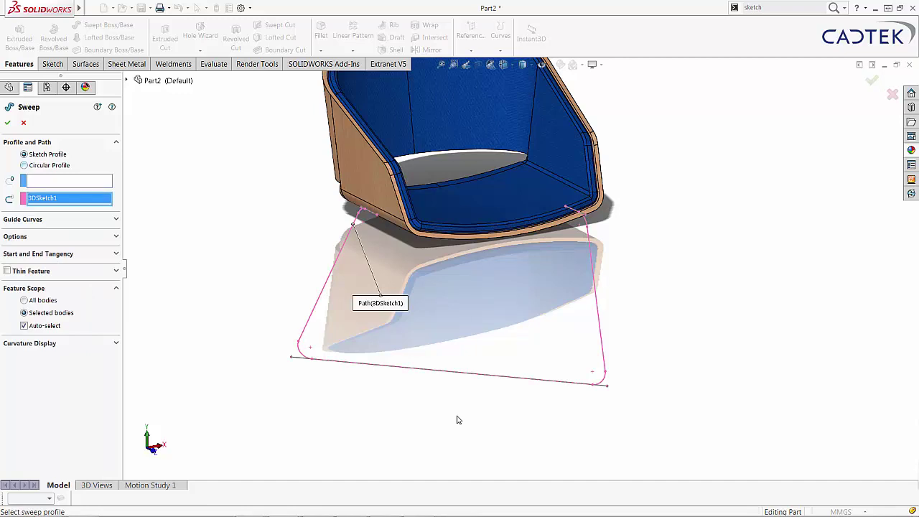
pyautogui.click(23, 165)
pyautogui.press('Tab')
pyautogui.write('12')
pyautogui.press('Return')
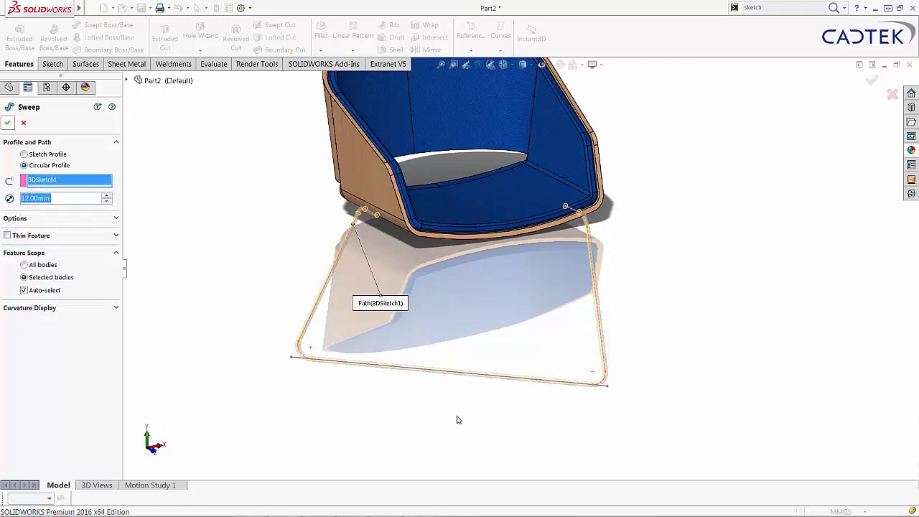
pyautogui.press('Return')
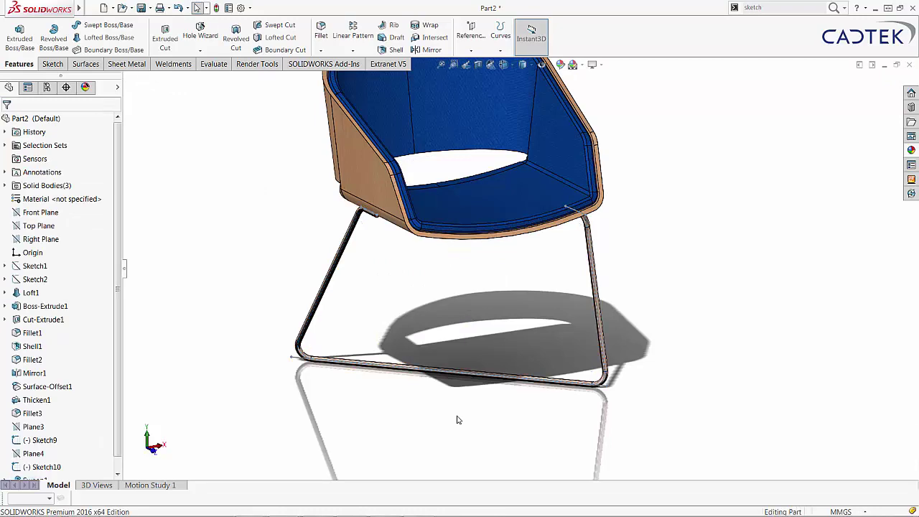
# Mirror the swept leg body about the Right Plane without merging solids.
pyautogui.hotkey('ctrl', '1')
pyautogui.hotkey('ctrl', '7')
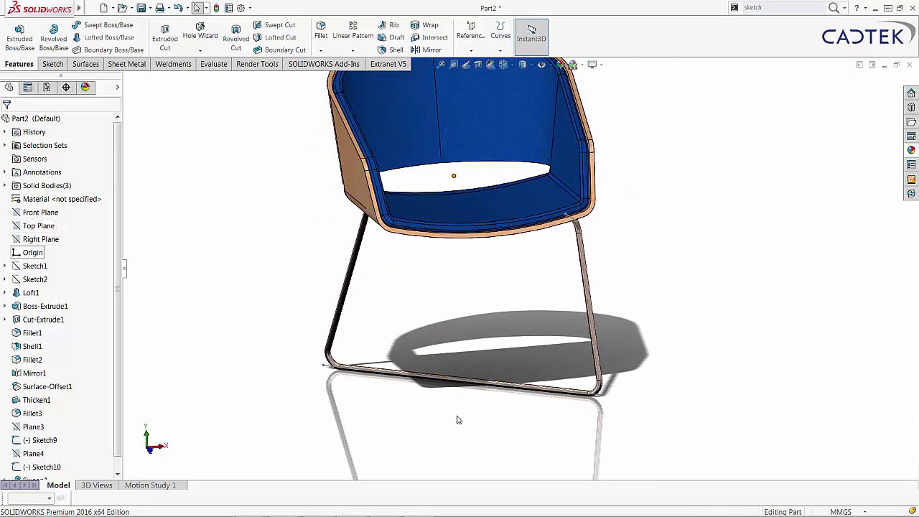
pyautogui.click(41, 239)
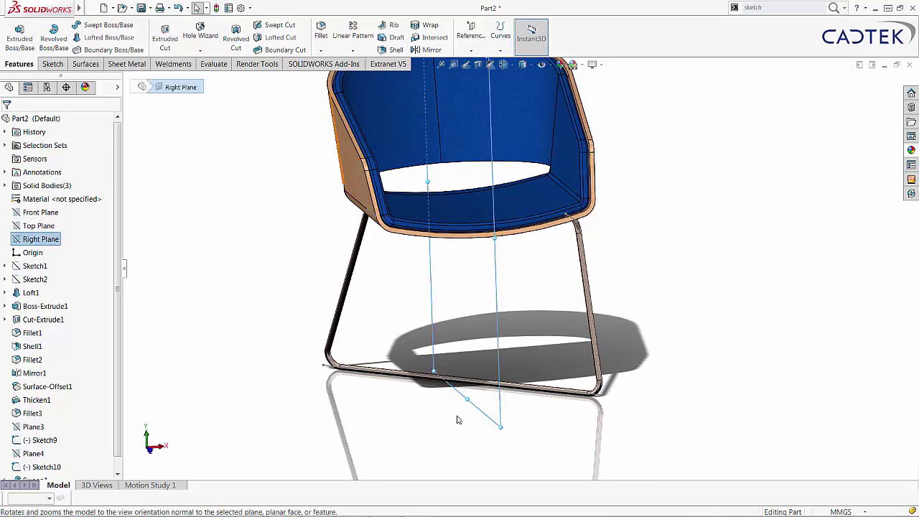
pyautogui.click(432, 50)
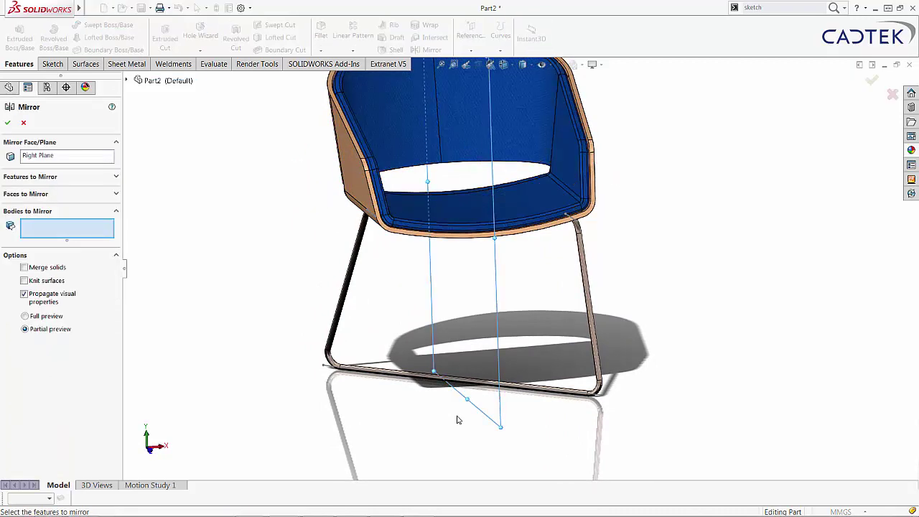
pyautogui.click(458, 419)
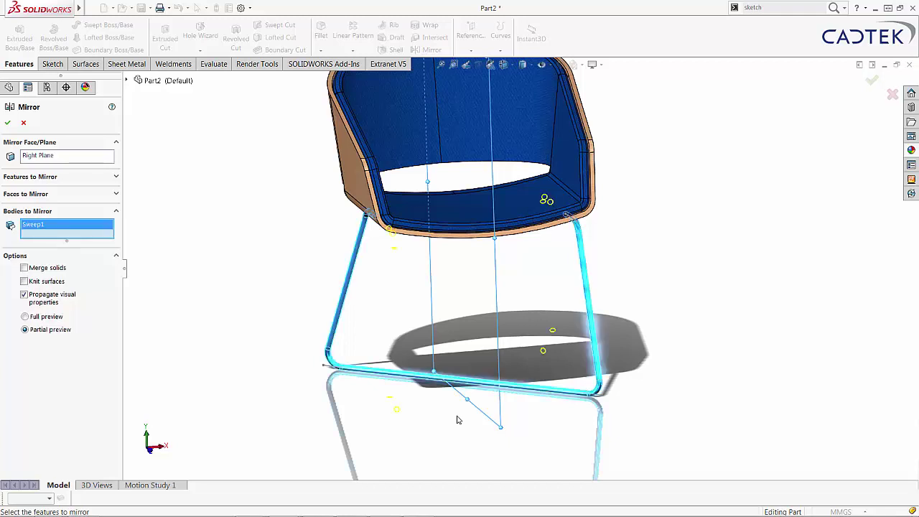
pyautogui.press('Return')
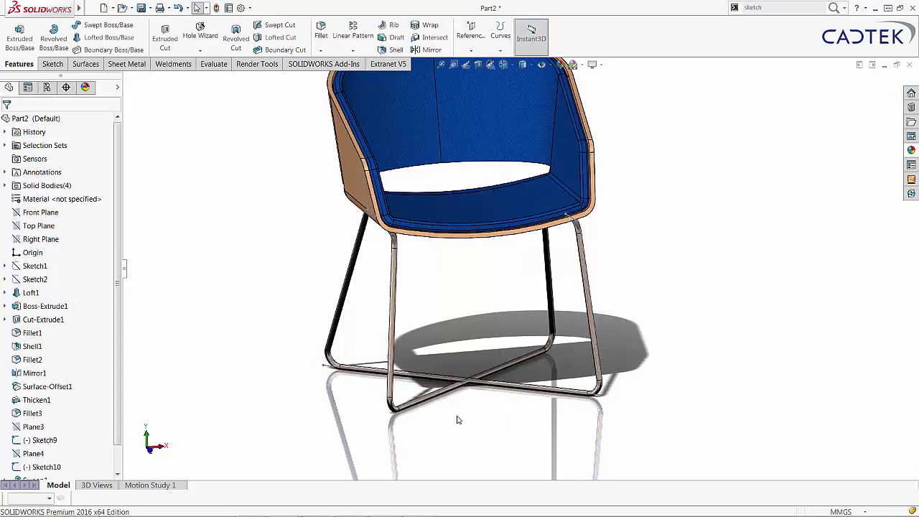
# Apply a shiny metal appearance to both wire leg bodies, the swept one and its mirrored copy.
pyautogui.hotkey('ctrl', 'F1')
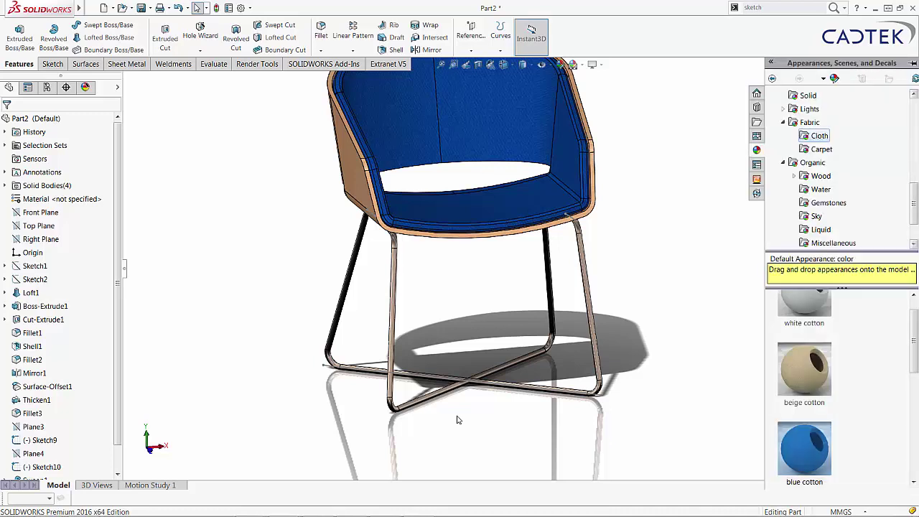
pyautogui.moveTo(913, 204); pyautogui.dragTo(913, 118)
pyautogui.click(823, 150)
pyautogui.moveTo(804, 316); pyautogui.dragTo(583, 282)
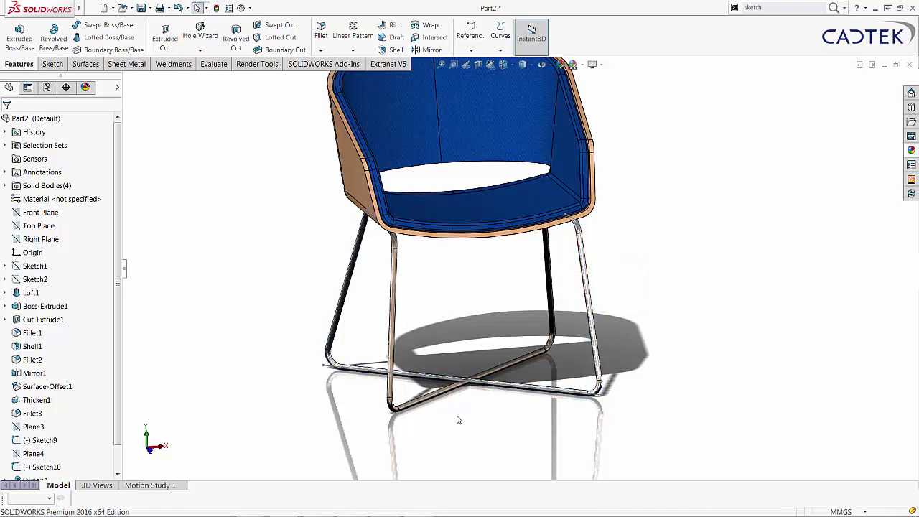
pyautogui.moveTo(458, 420); pyautogui.dragTo(458, 420, button='middle')
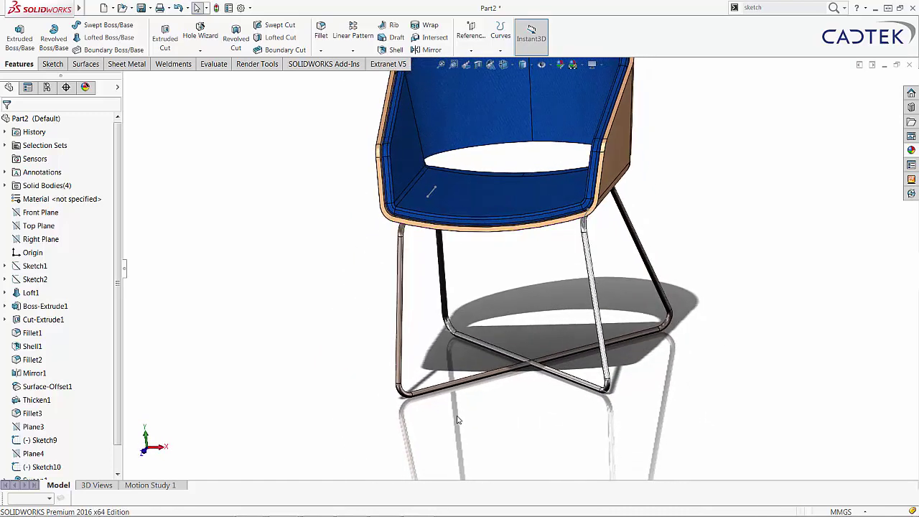
pyautogui.click(911, 150)
pyautogui.moveTo(803, 316); pyautogui.dragTo(668, 309)
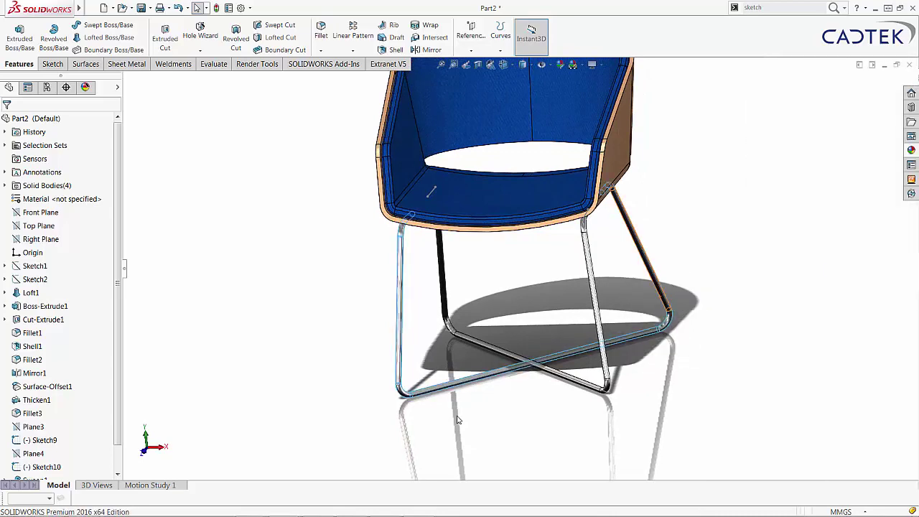
pyautogui.press('Left')
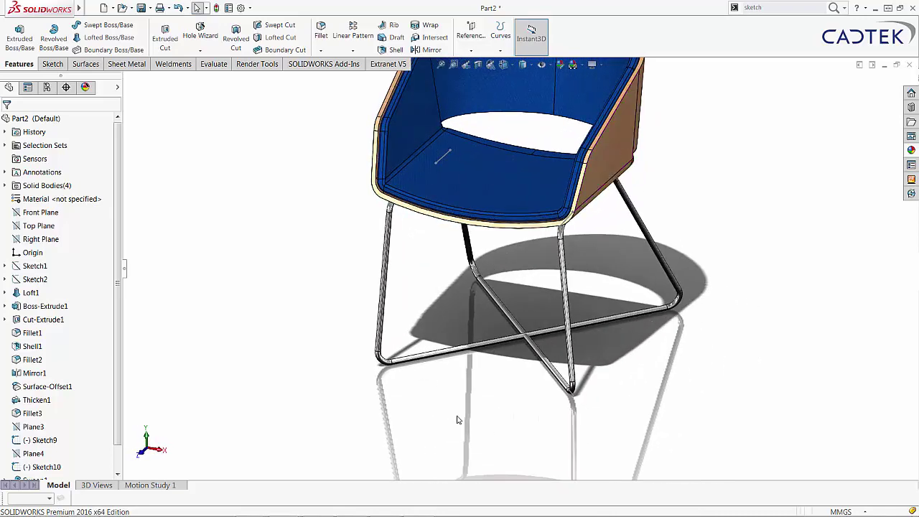
# Hide Sketch10, the short sketch line showing through the seat cushion.
pyautogui.click(445, 154)
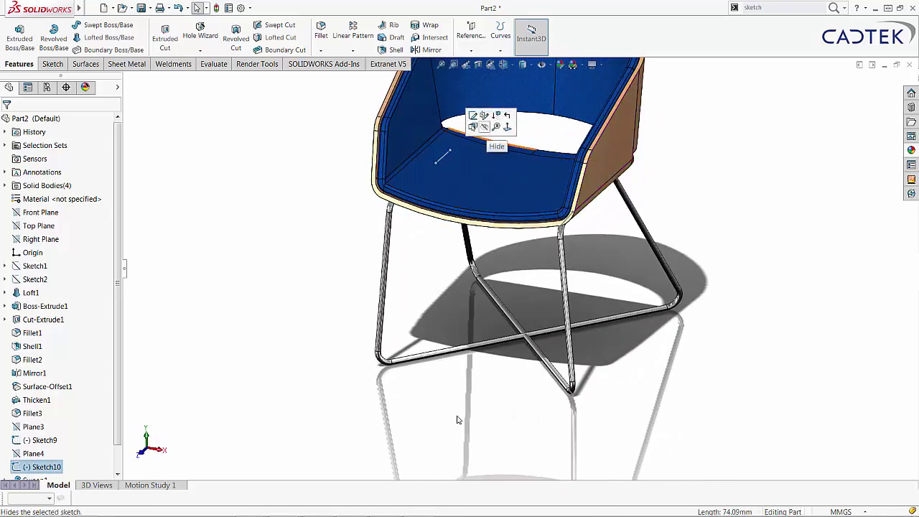
pyautogui.click(485, 127)
pyautogui.scroll(3, 521, 269)
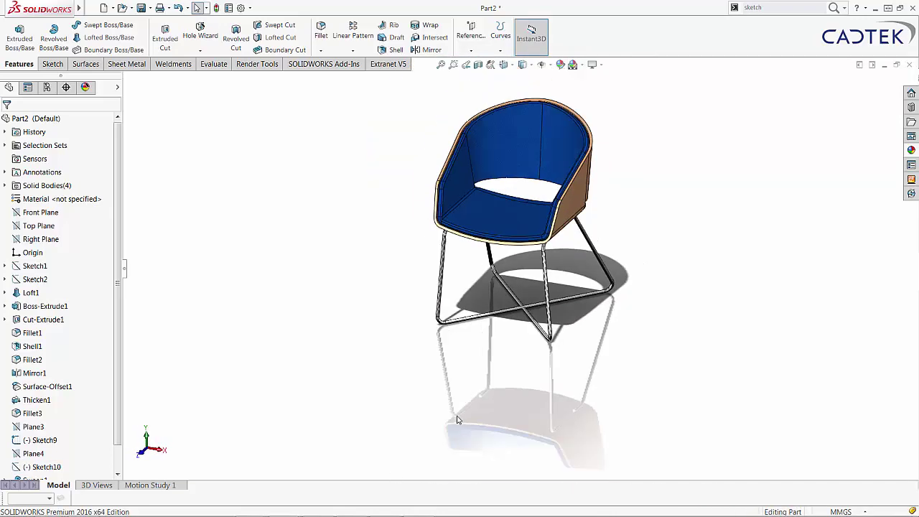
# Turn on the Perspective and Ambient Occlusion display settings for the finished chair.
pyautogui.click(594, 64)
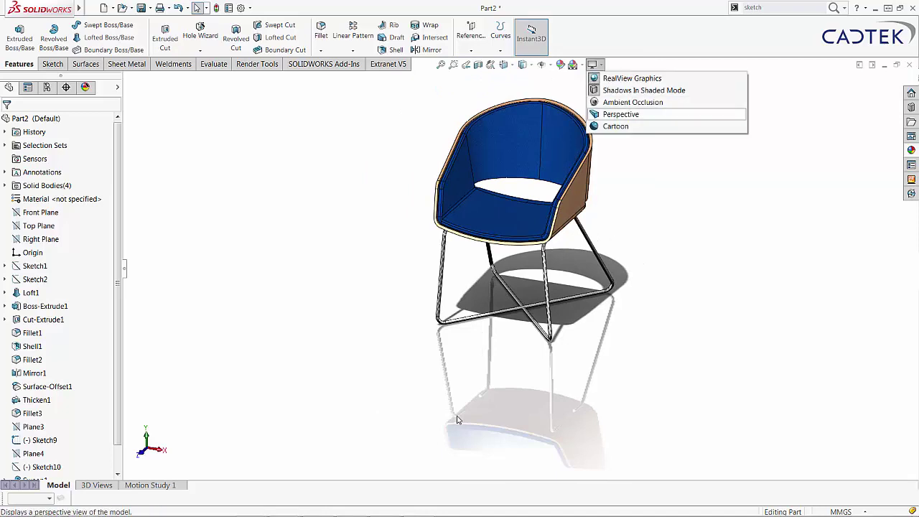
pyautogui.click(620, 114)
pyautogui.click(595, 65)
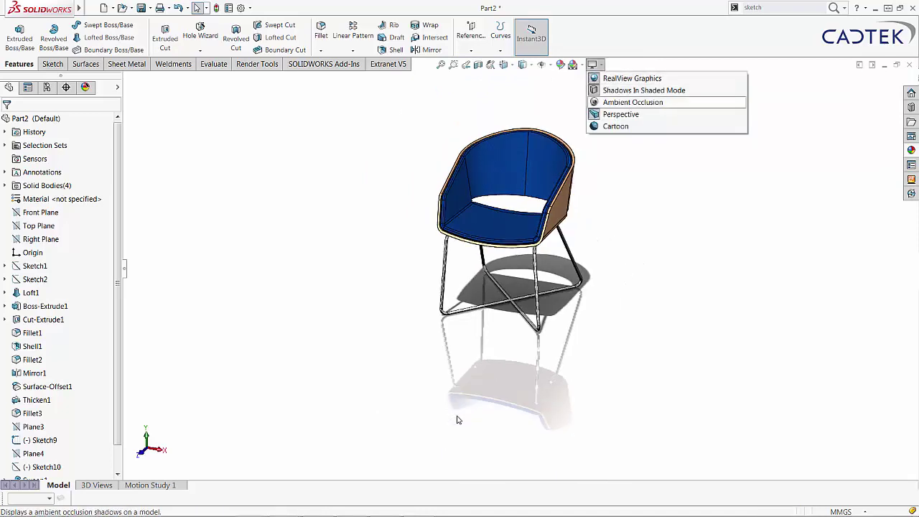
pyautogui.click(633, 102)
pyautogui.scroll(-2, 602, 156)
pyautogui.moveTo(602, 156); pyautogui.dragTo(574, 144, button='middle')
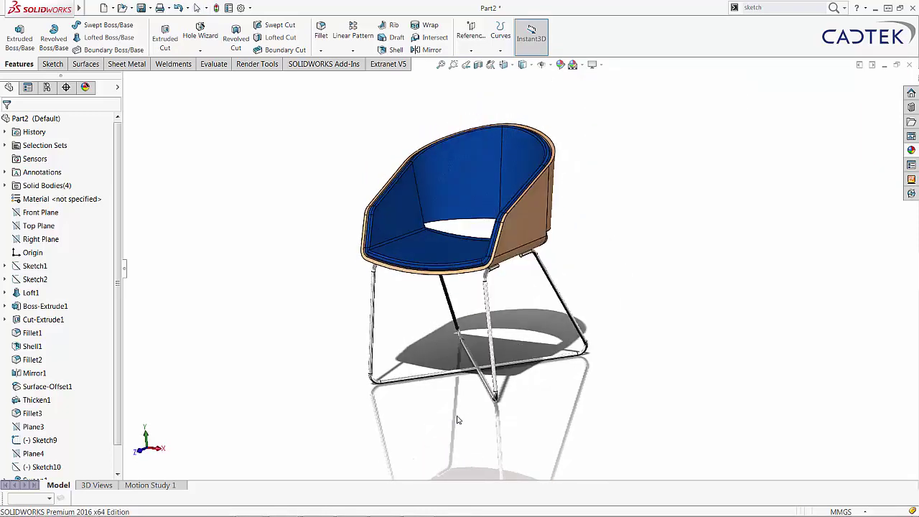
pyautogui.moveTo(458, 419); pyautogui.dragTo(493, 435, button='middle')
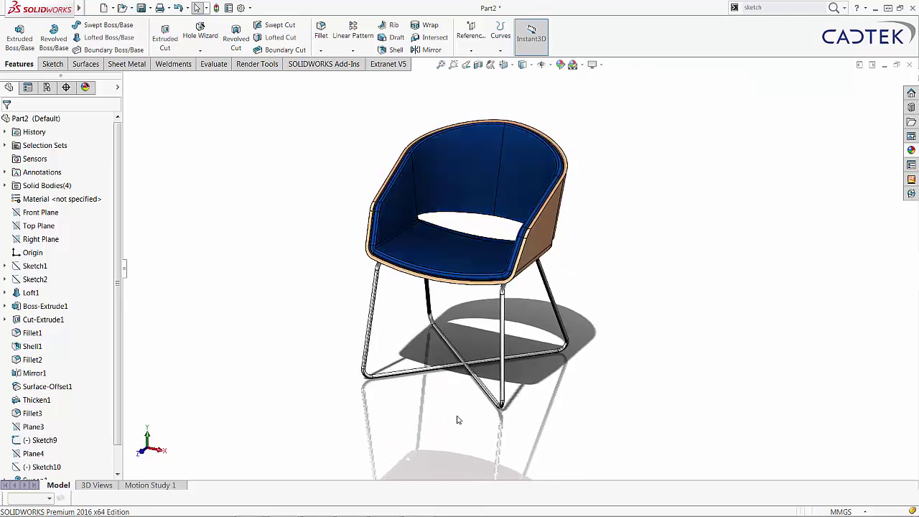
pyautogui.scroll(-2, 458, 419)
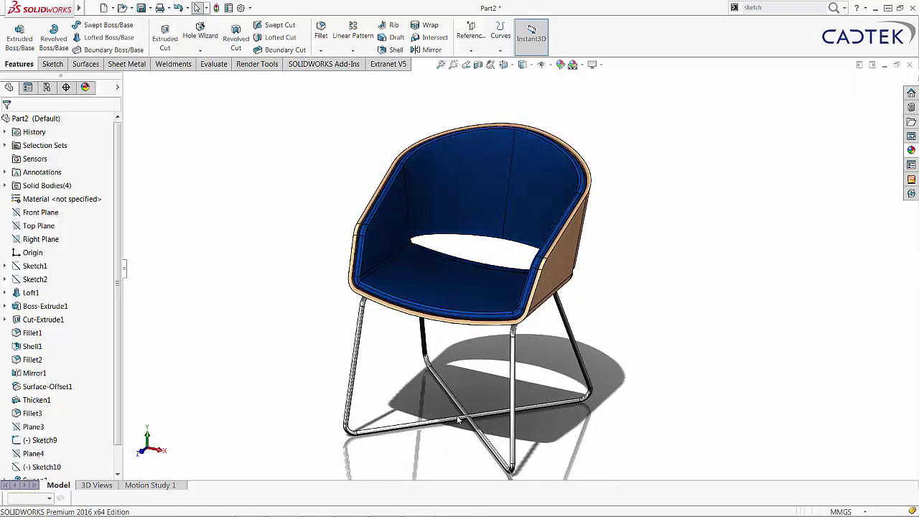